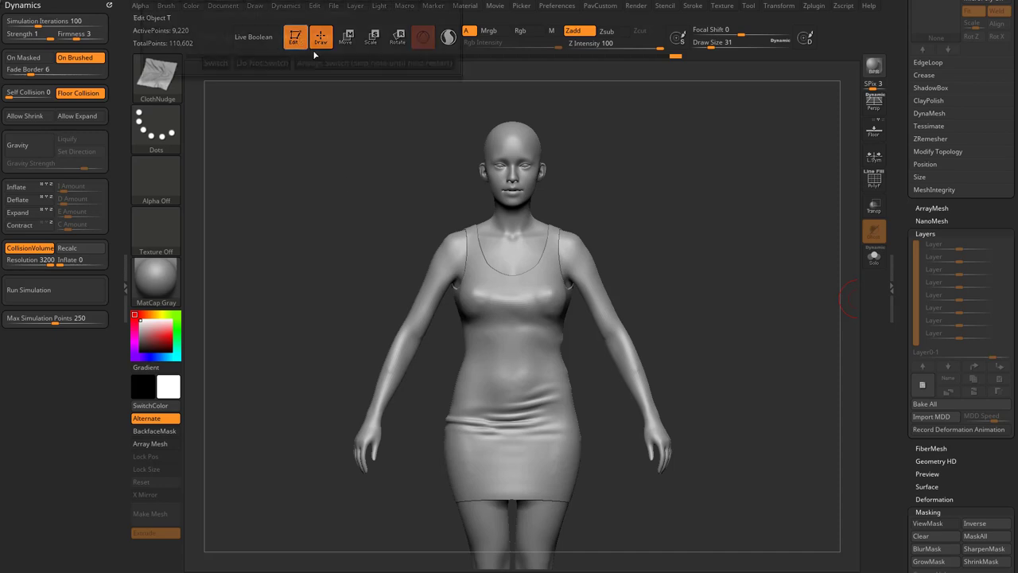
Leave Edit mode and clear the figure and dress from the canvas
left_click(294, 37)
left_click(362, 64)
key("ctrl+n")
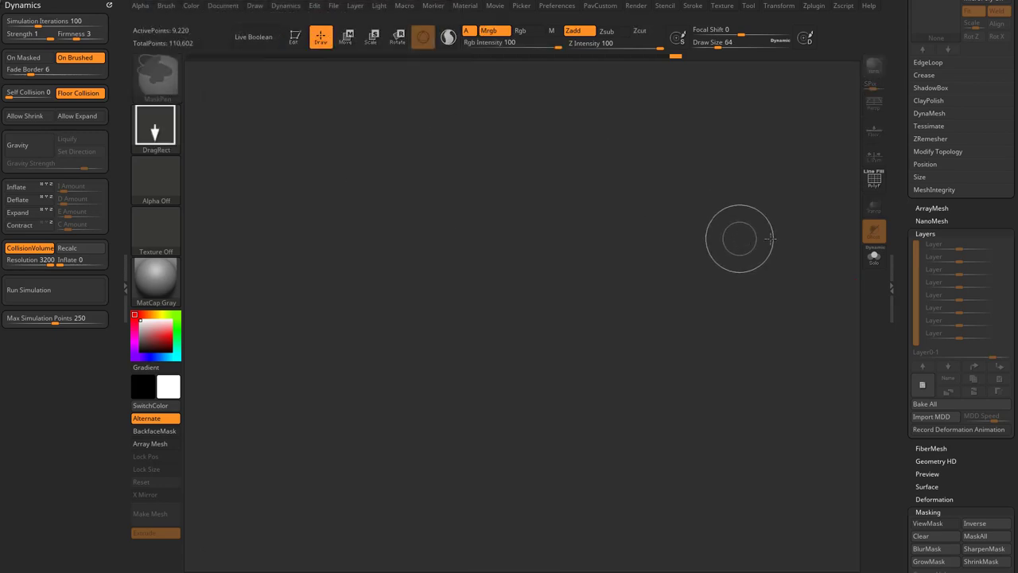
scroll(924, 269, "up", 10)
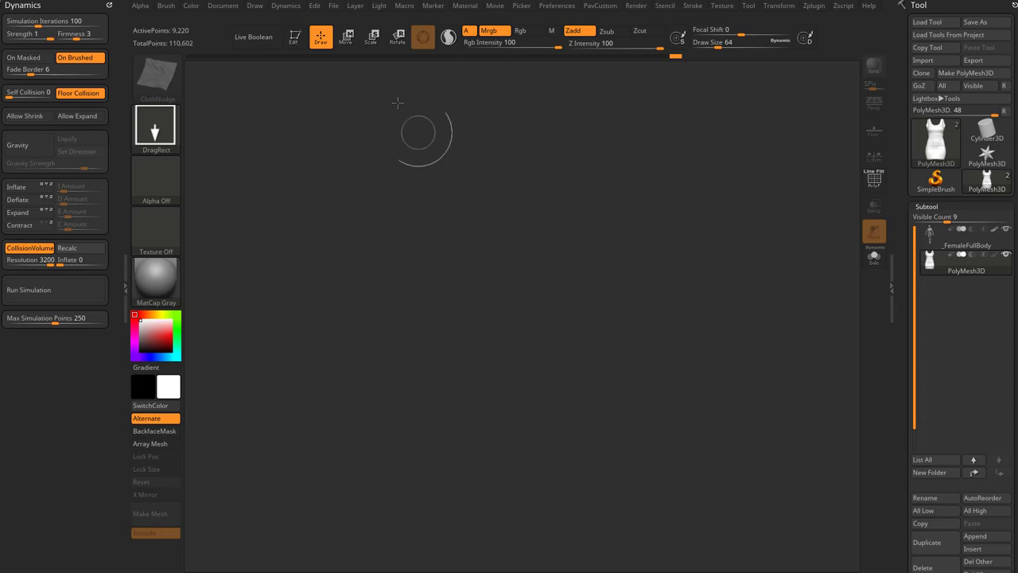
key("s")
left_click_drag(534, 205, 528, 202)
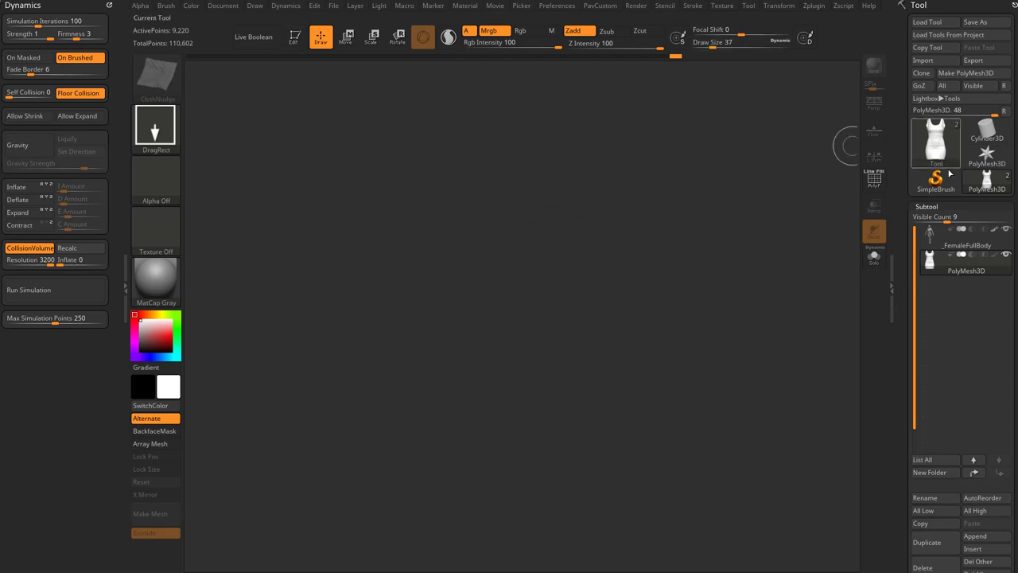
Draw a Plane3D on the empty canvas, enter Edit mode, and convert it to a PolyMesh3D viewed straight from the front
left_click(936, 180)
left_click(935, 143)
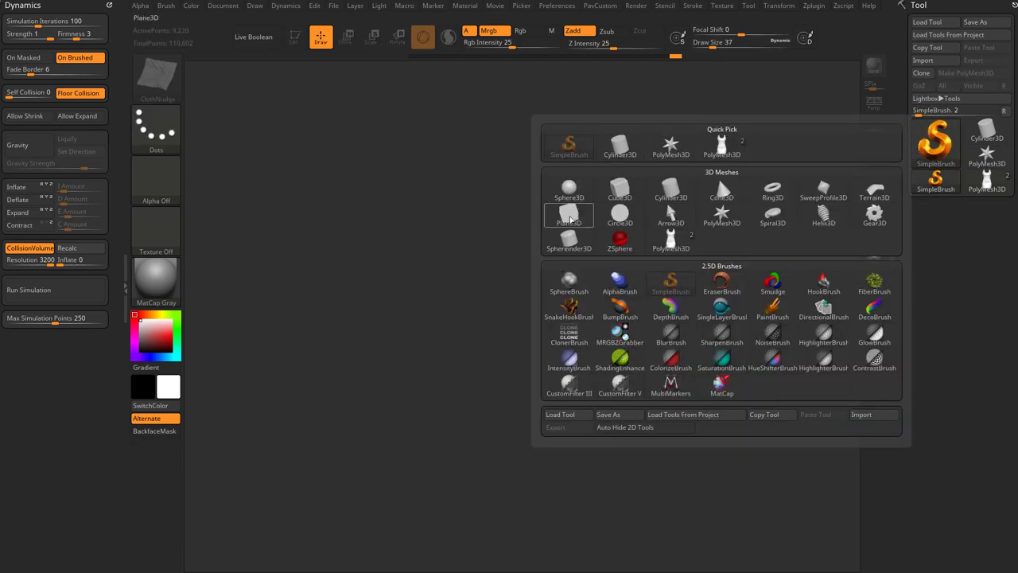
left_click(570, 218)
left_click_drag(511, 313, 531, 562)
left_click(302, 48)
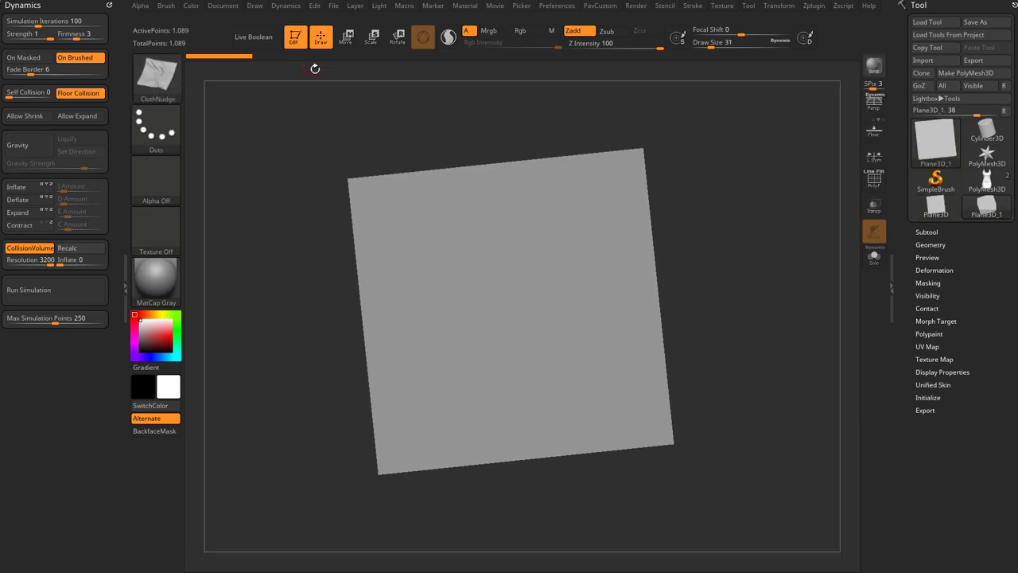
left_click(965, 72)
left_click(748, 277, "shift")
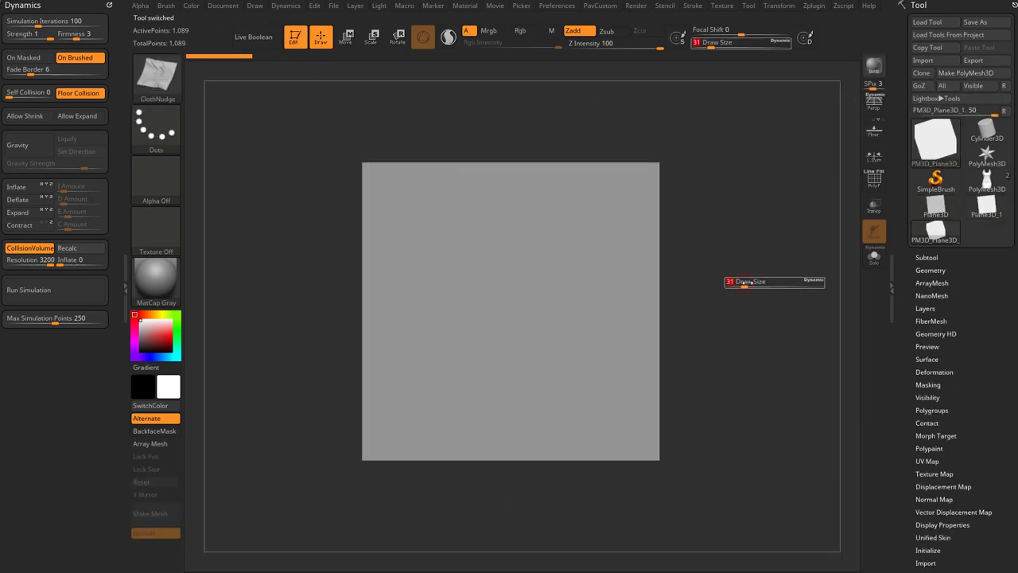
Make _FemaleFullBody the active subtool of the figure tool and append it to the PM3D_Plane3D_1 tool
left_click(975, 186)
left_click(924, 256)
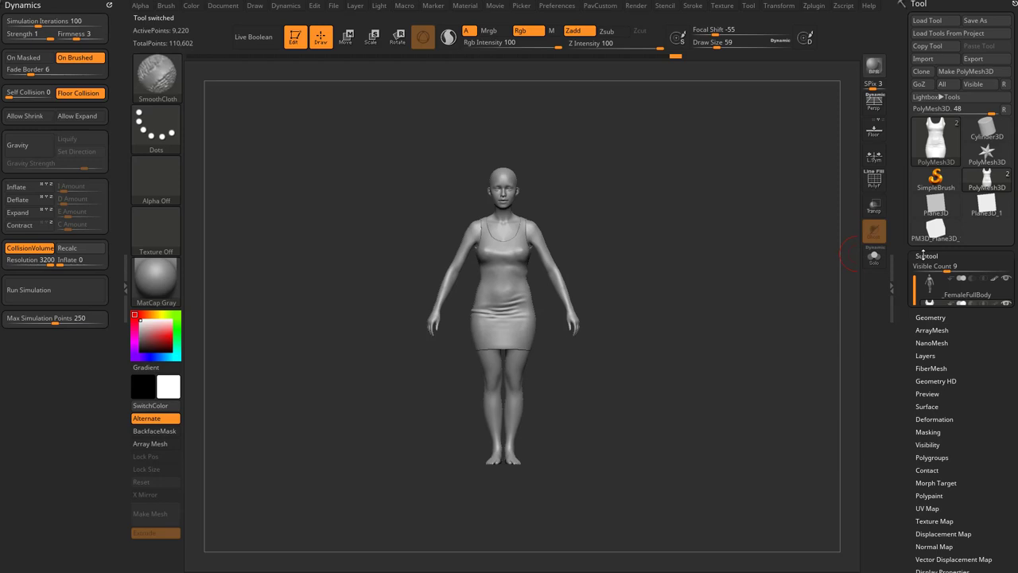
left_click(940, 292)
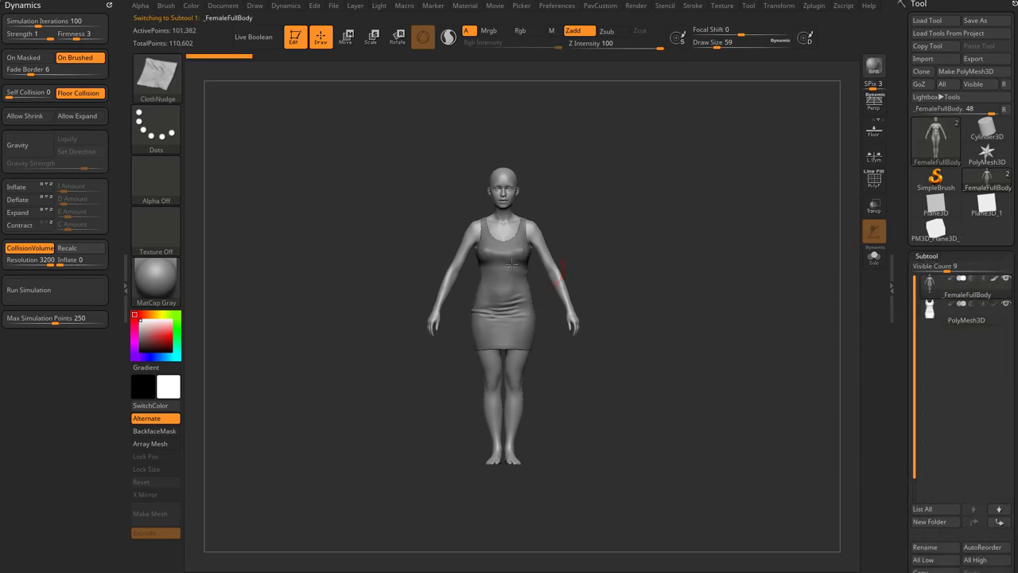
left_click(948, 232)
scroll(902, 225, "down", 3)
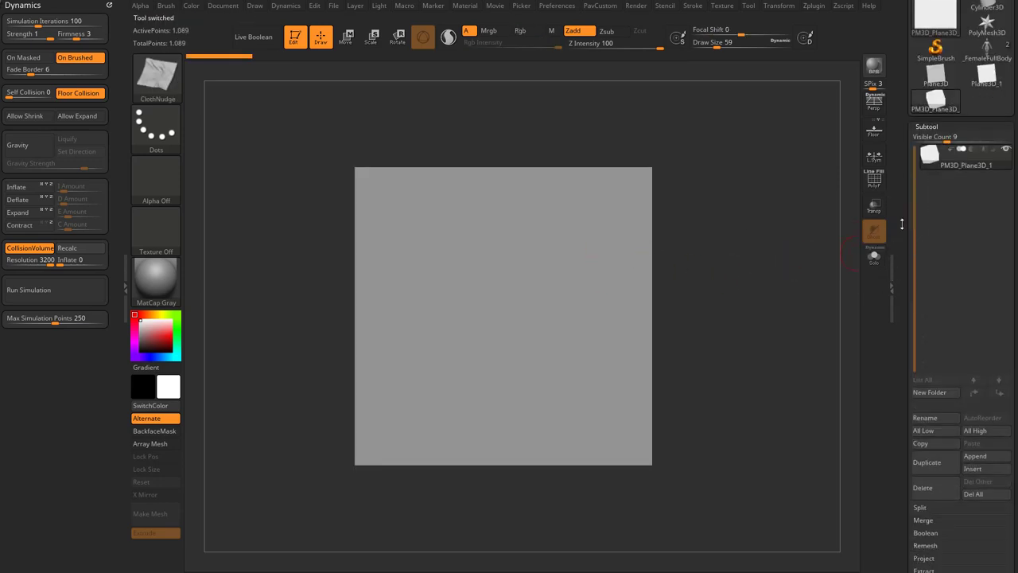
left_click(976, 455)
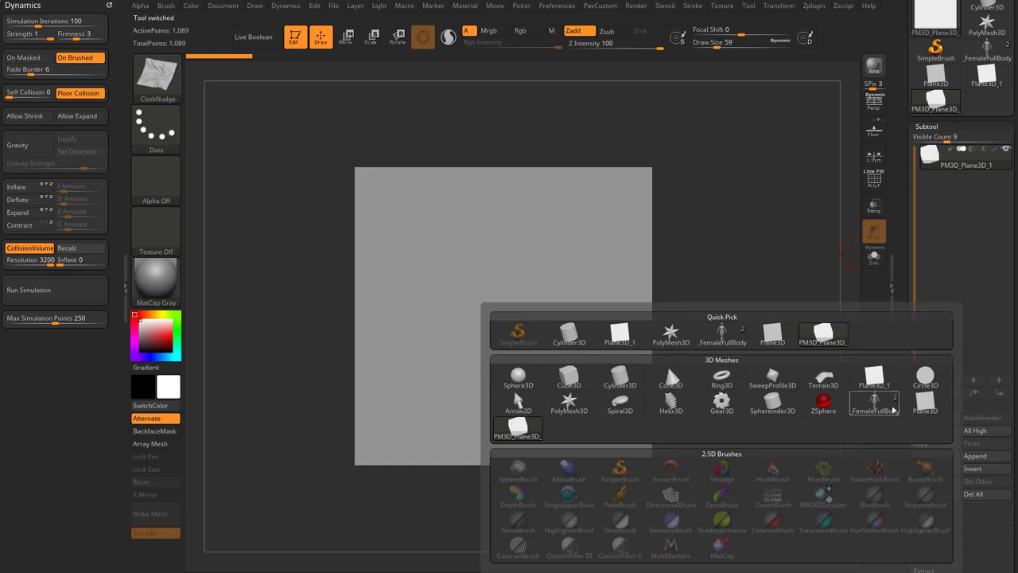
left_click(874, 403)
left_click_drag(743, 331, 755, 294, "alt")
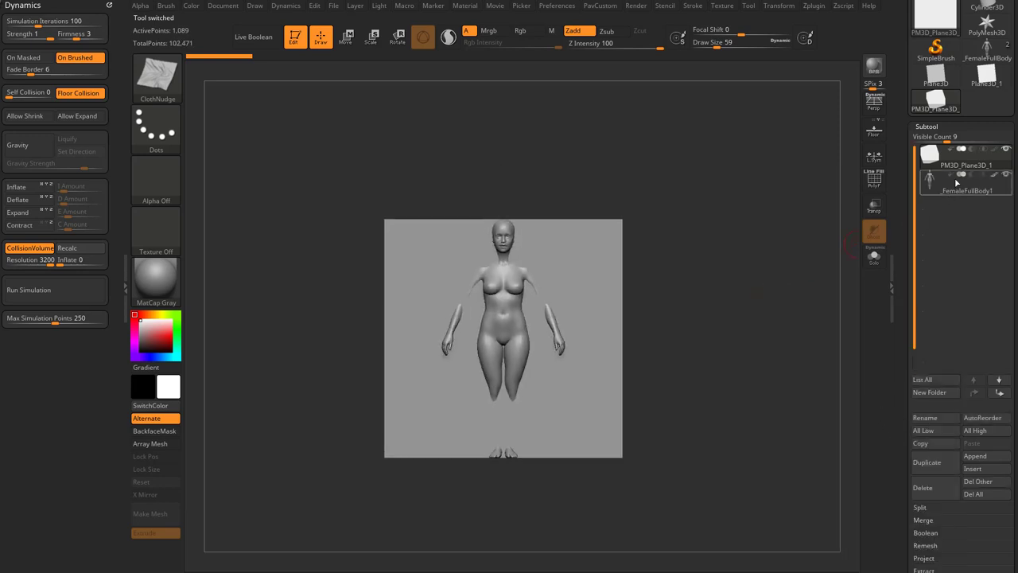
Switch to the regular Transpose brush and move the plane along Z in front of the body
left_click_drag(851, 207, 771, 241, "shift")
key("w")
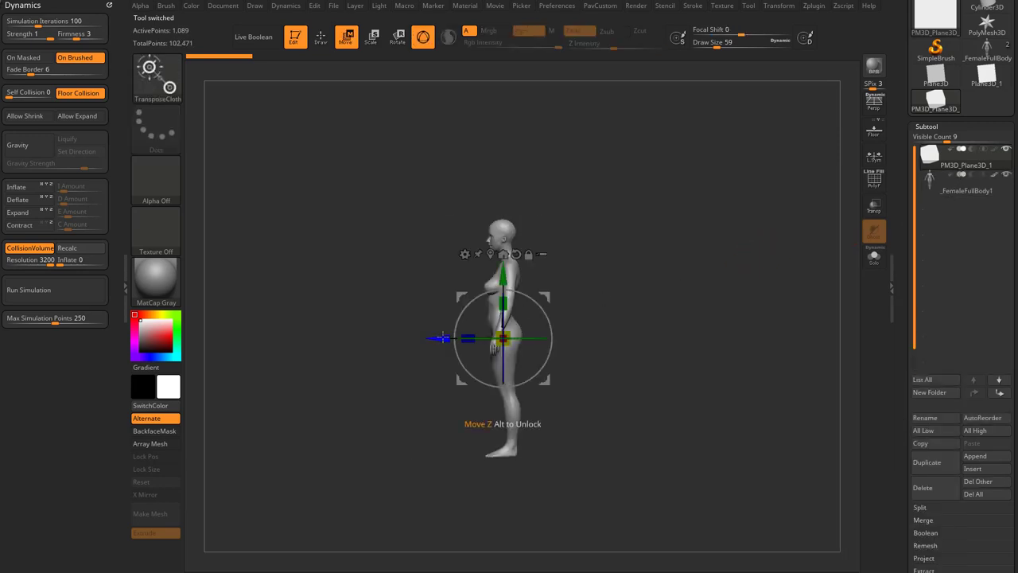
left_click_drag(443, 337, 405, 337)
key("ctrl+z")
key("b")
key("t")
key("r")
left_click_drag(439, 337, 393, 338)
Turn on ghost transparency, view the body through the plane from the front, and set the draw size to 33
left_click(873, 204)
left_click_drag(702, 251, 727, 235)
mouse_move(727, 235)
left_mouse_down("alt")
mouse_move(764, 225)
mouse_move(763, 271)
mouse_move(783, 253)
mouse_move(759, 229)
mouse_move(758, 255)
mouse_move(780, 250)
mouse_move(769, 254)
left_mouse_up("alt")
key("q")
key("s")
key("s")
left_click_drag(770, 245, 770, 241, "alt")
key("s")
left_click_drag(787, 226, 797, 243, "alt")
Subdivide the plane twice while checking its density in the polyframe display
left_click(873, 180)
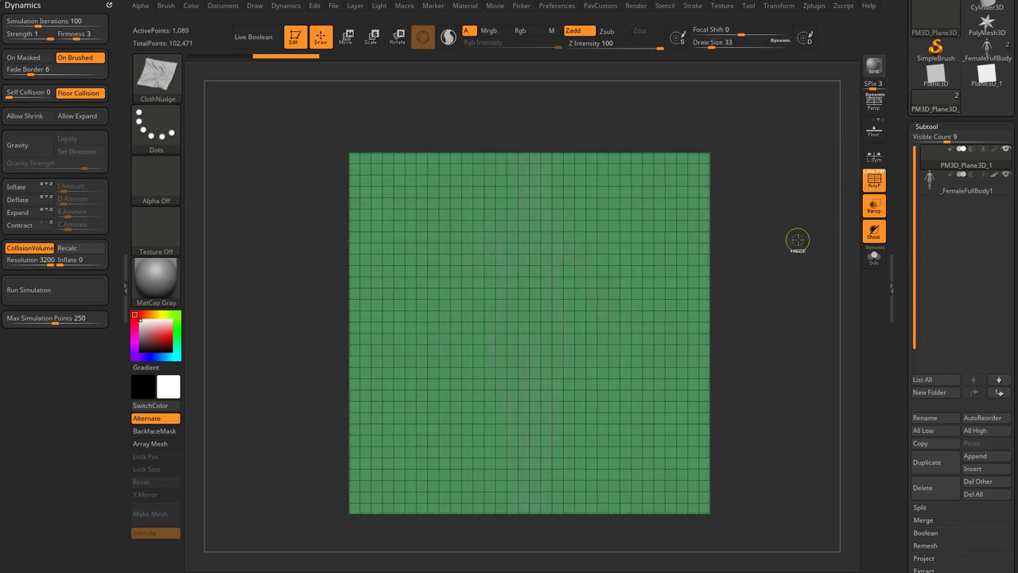
key("ctrl")
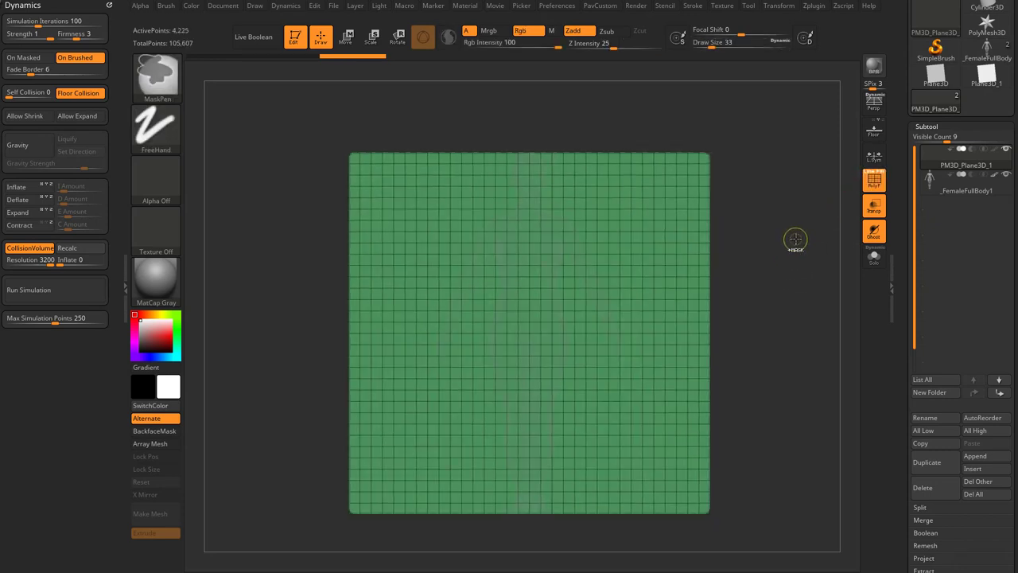
key("shift+f")
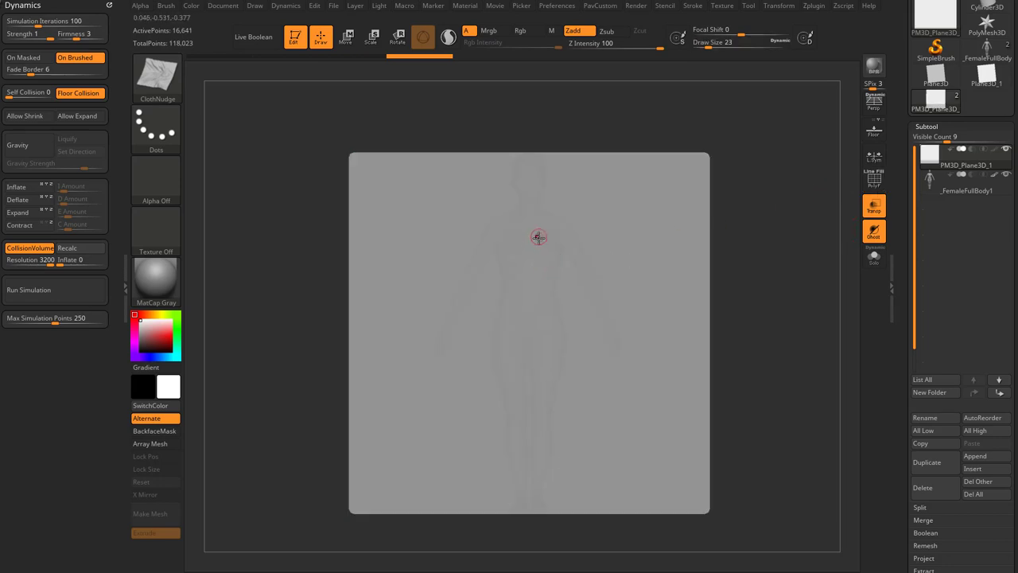
Paint a symmetrical mask outline of a short-sleeved dress on the plane with MaskPen at draw size 18
key("ctrl")
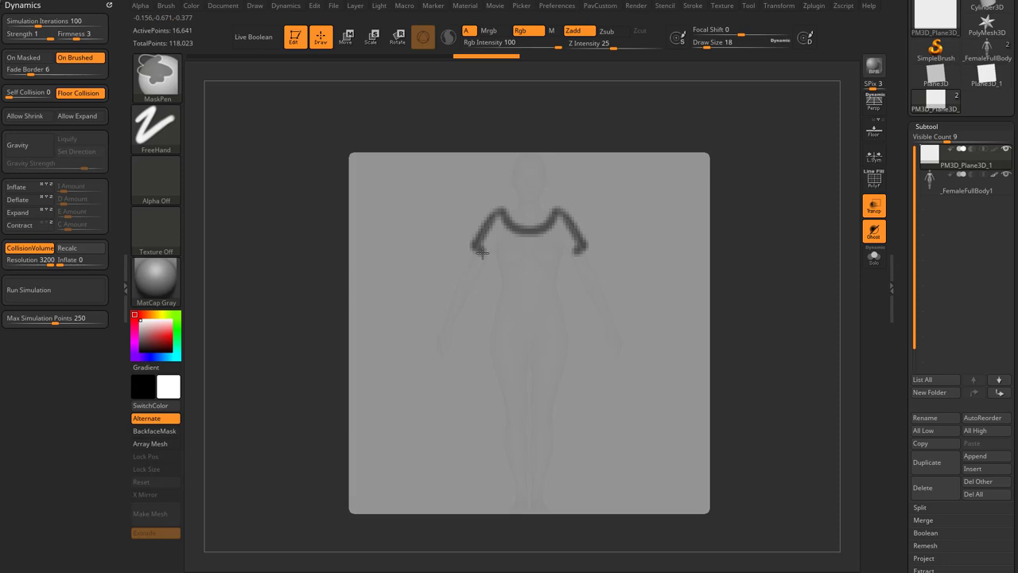
mouse_move(485, 254)
left_mouse_down("ctrl")
mouse_move(525, 392)
mouse_move(506, 345)
left_mouse_up("ctrl")
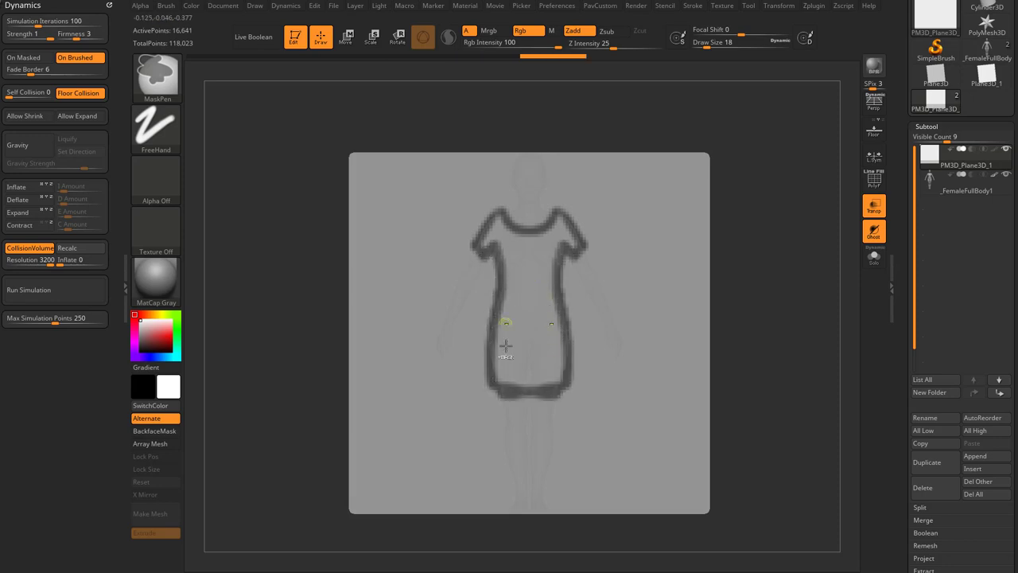
left_click_drag(493, 394, 510, 398, "ctrl")
Fill the dress mask at draw size 29 and erase its sleeves to make it sleeveless
left_click_drag(706, 46, 710, 47)
mouse_move(495, 224)
left_mouse_down("ctrl")
mouse_move(508, 238)
mouse_move(533, 401)
left_mouse_up("ctrl")
left_click_drag(469, 211, 481, 269, "ctrl+alt")
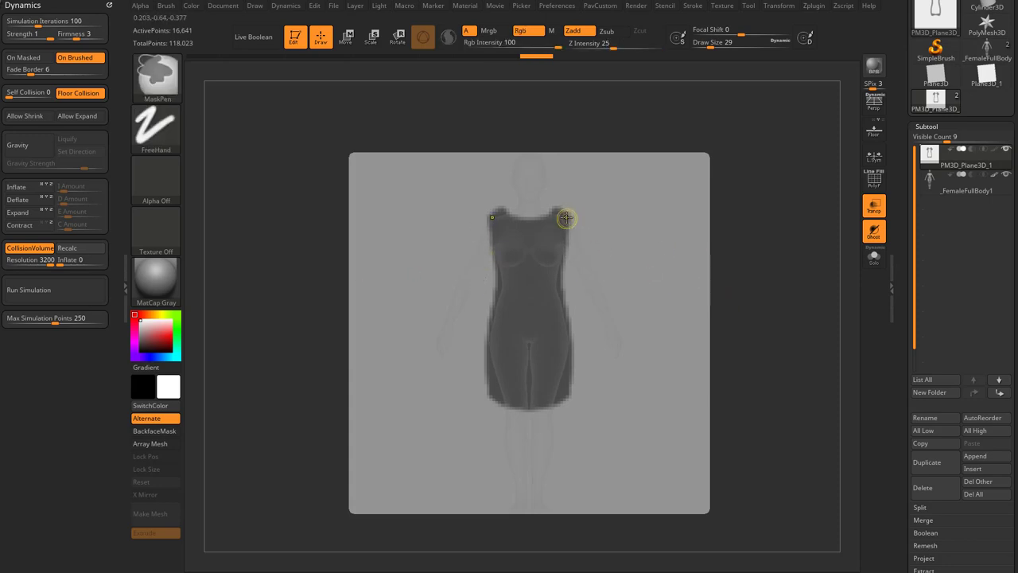
Add an edge loop along the masked border of the dress shape and clear the mask
left_click(875, 182)
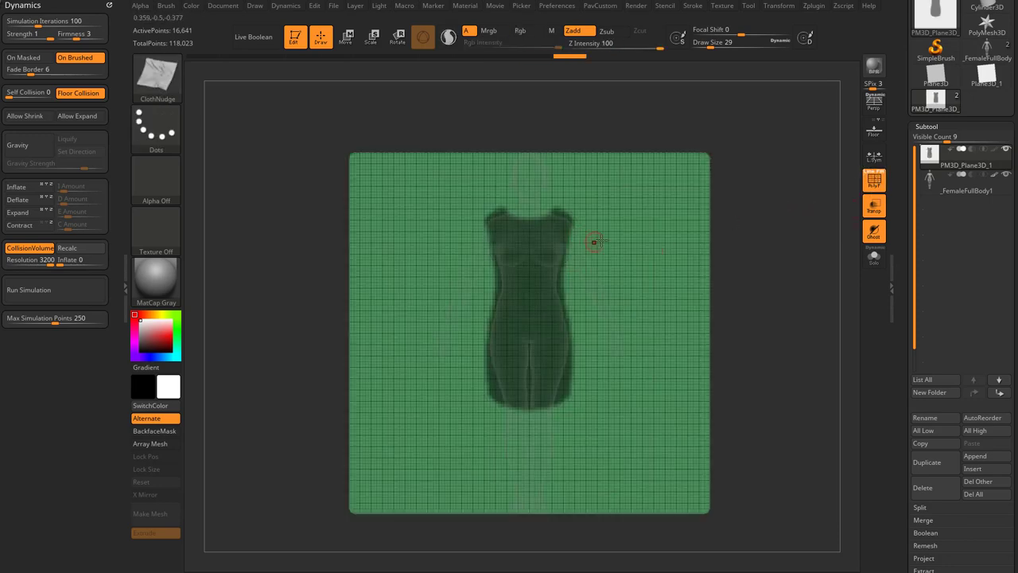
left_click(872, 184)
left_click_drag(900, 216, 902, 109)
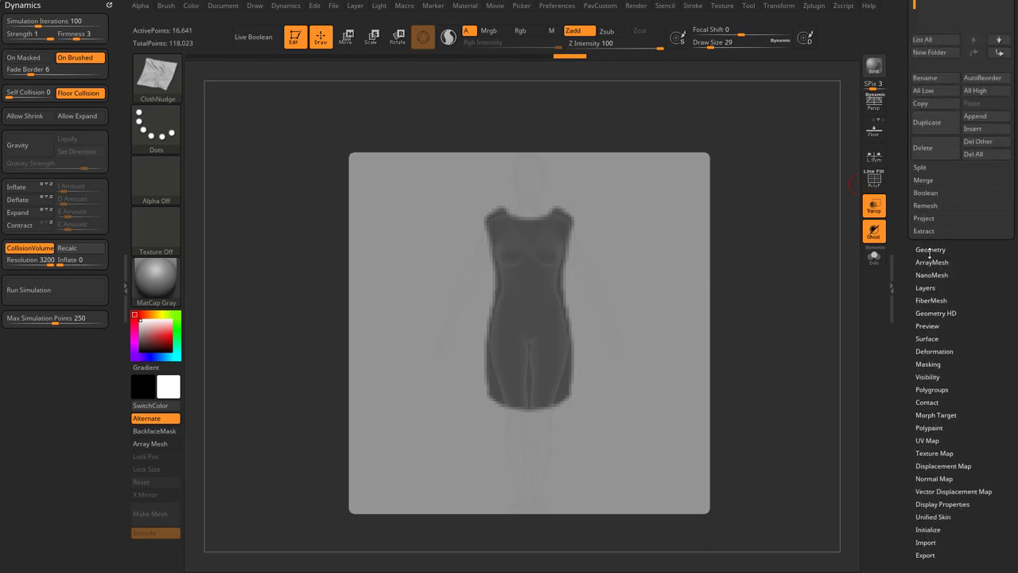
left_click(930, 250)
scroll(903, 264, "down", 2)
left_click(927, 236)
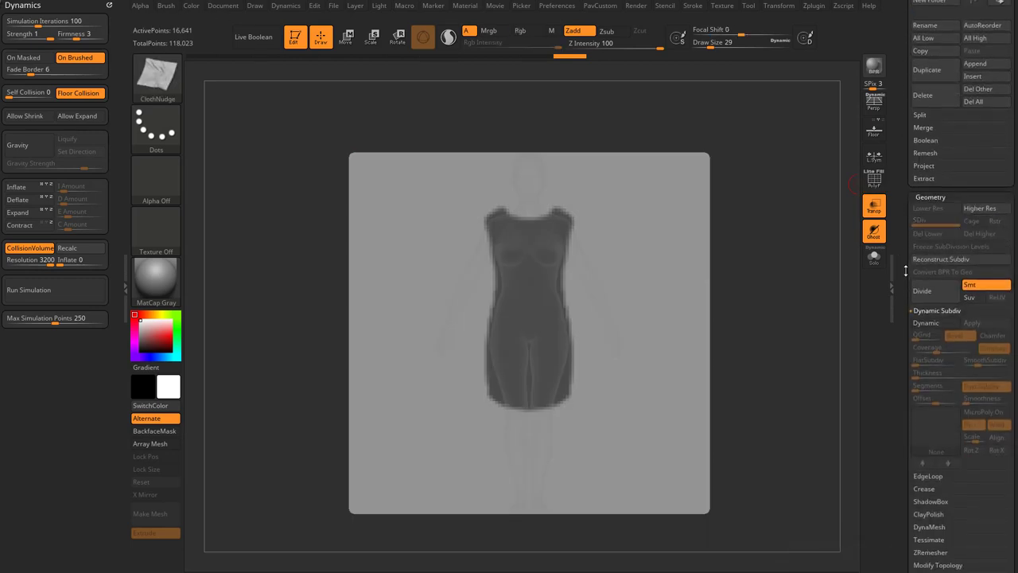
scroll(935, 280, "down", 2)
left_click(928, 432)
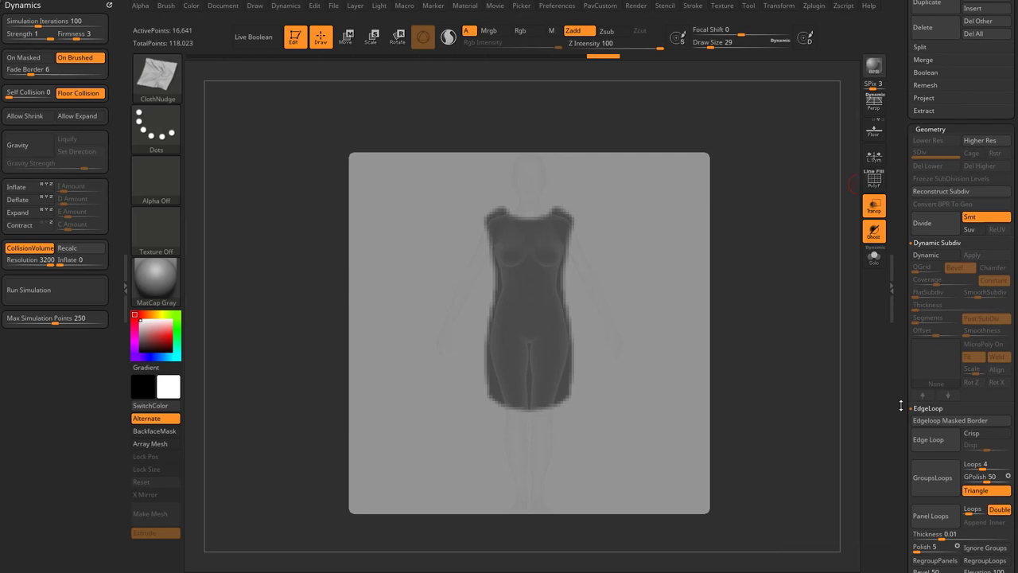
left_click_drag(794, 342, 774, 296, "ctrl")
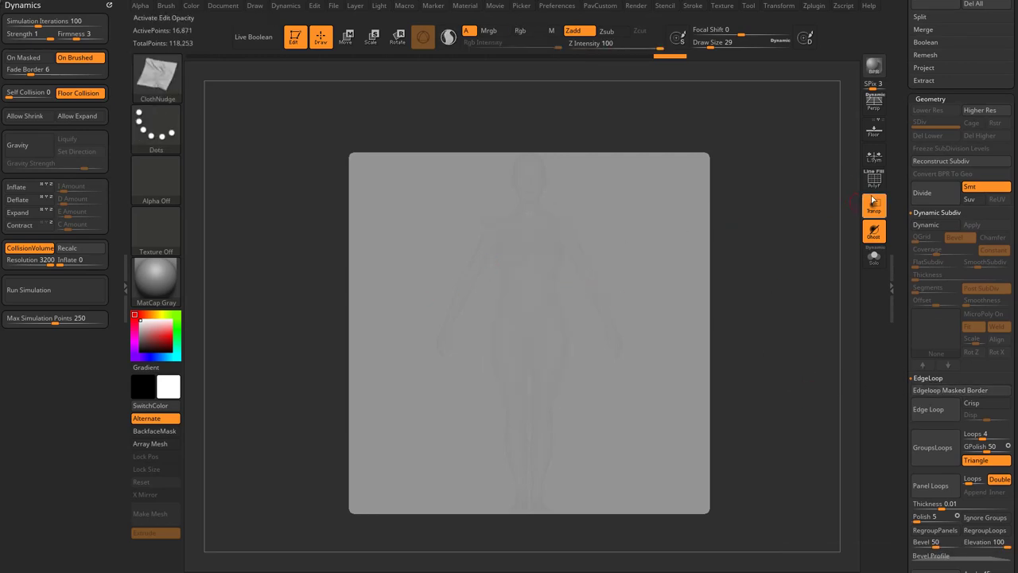
Isolate the dress-shaped polygroup with the polyframe shown and delete the hidden geometry
left_click(874, 180)
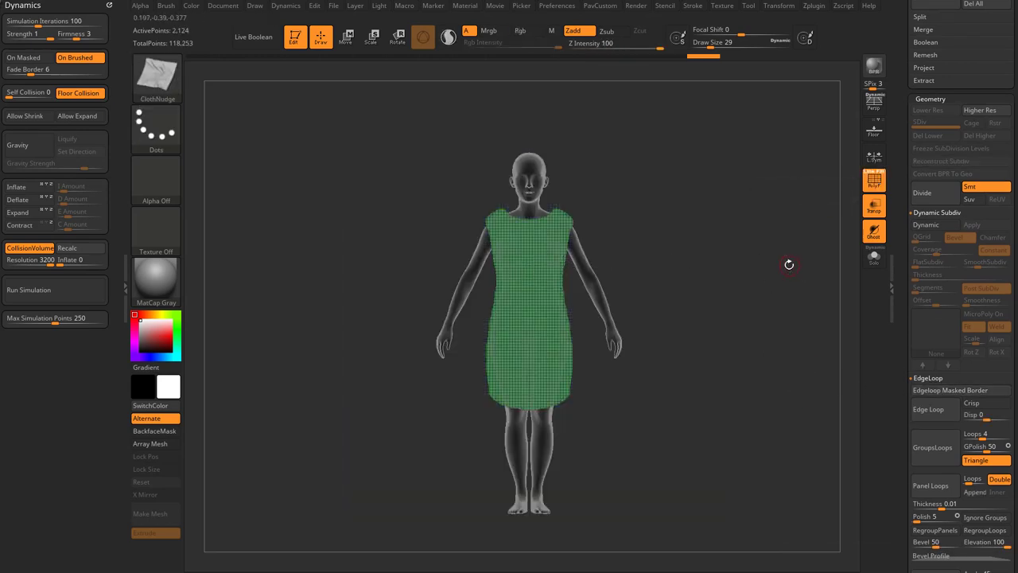
left_click_drag(789, 264, 763, 257)
key("space")
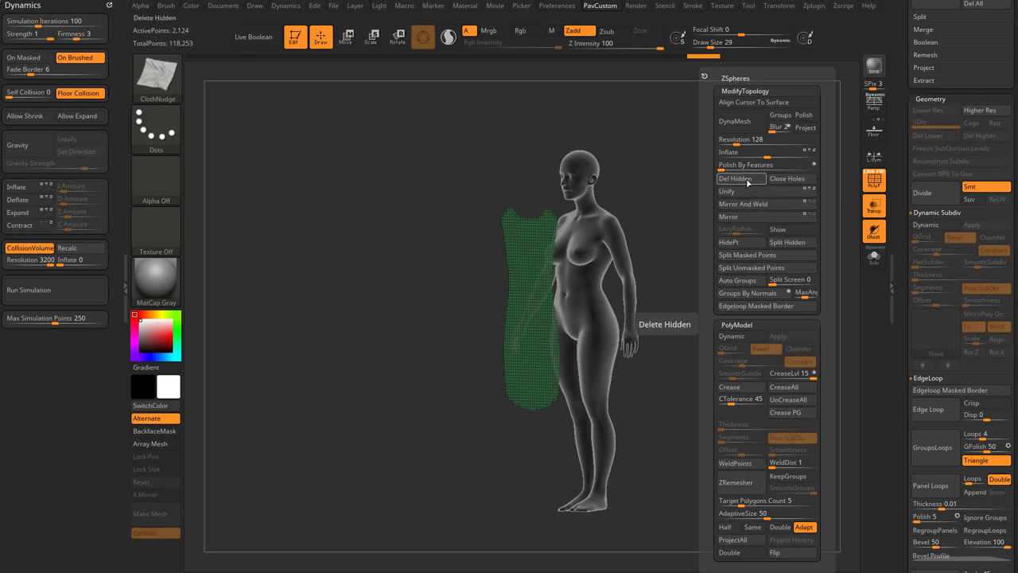
left_click(748, 181)
Open the Modify Topology settings in place of EdgeLoop and turn off transparency and the polyframe
left_click_drag(899, 209, 899, 105)
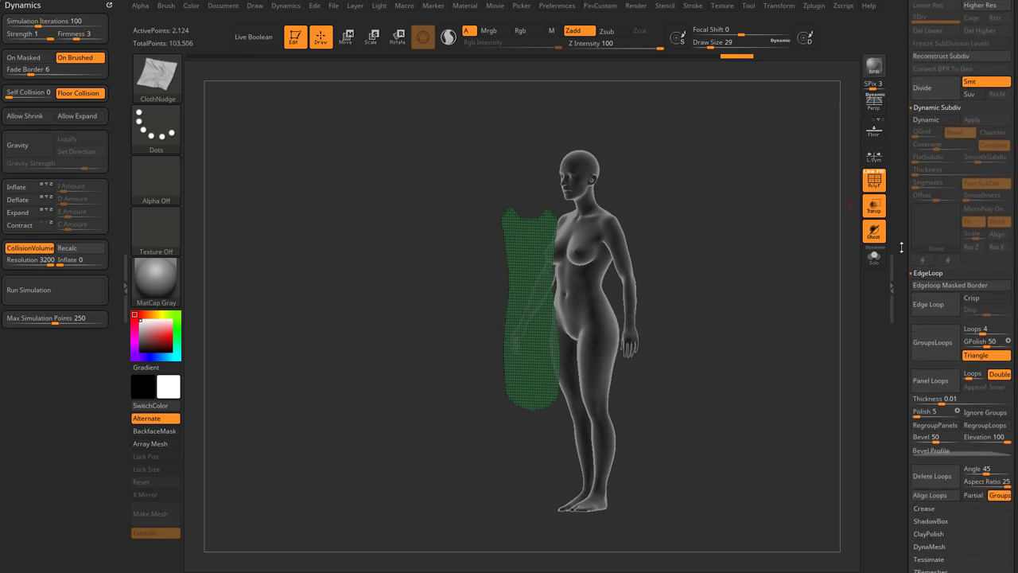
left_click(926, 274, "shift")
key("space")
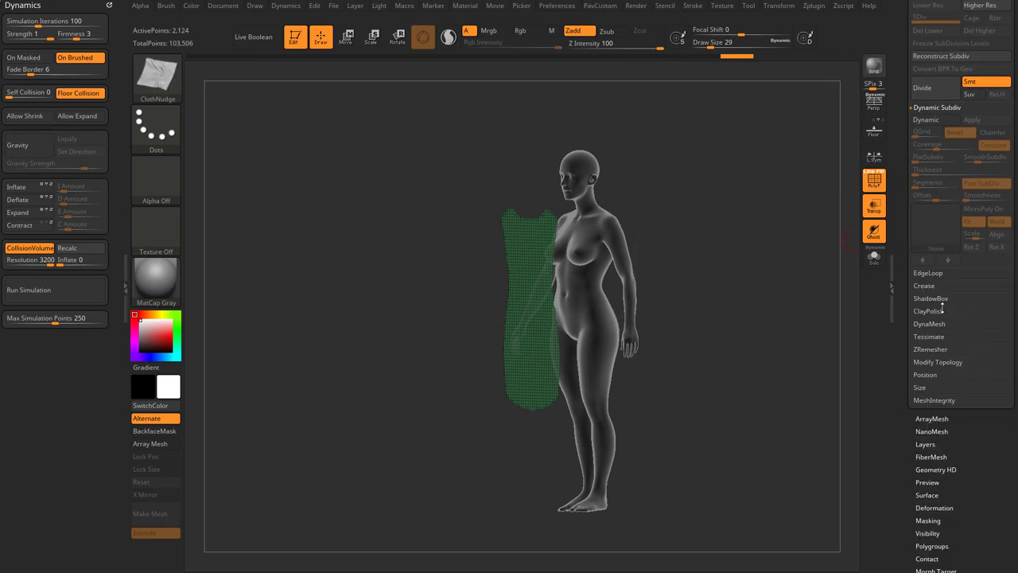
left_click(935, 362)
left_click_drag(769, 273, 741, 342, "alt")
left_click(875, 205)
left_click(874, 180)
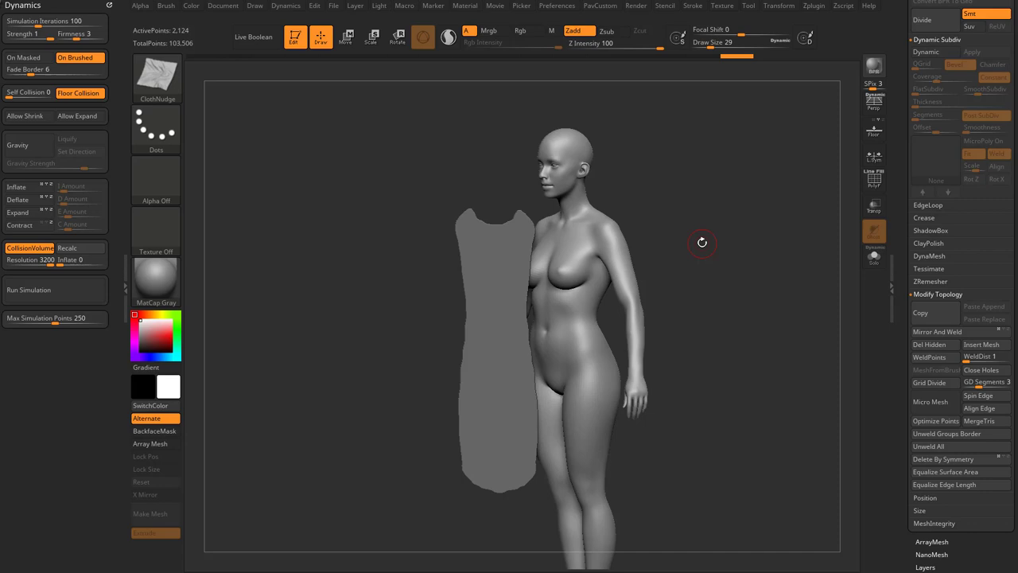
Show the polyframe and move the dress panel along Z closer to the body from the side view
left_click_drag(702, 241, 689, 286, "shift")
left_click(874, 188)
key("w")
left_click_drag(444, 390, 509, 396)
key("q")
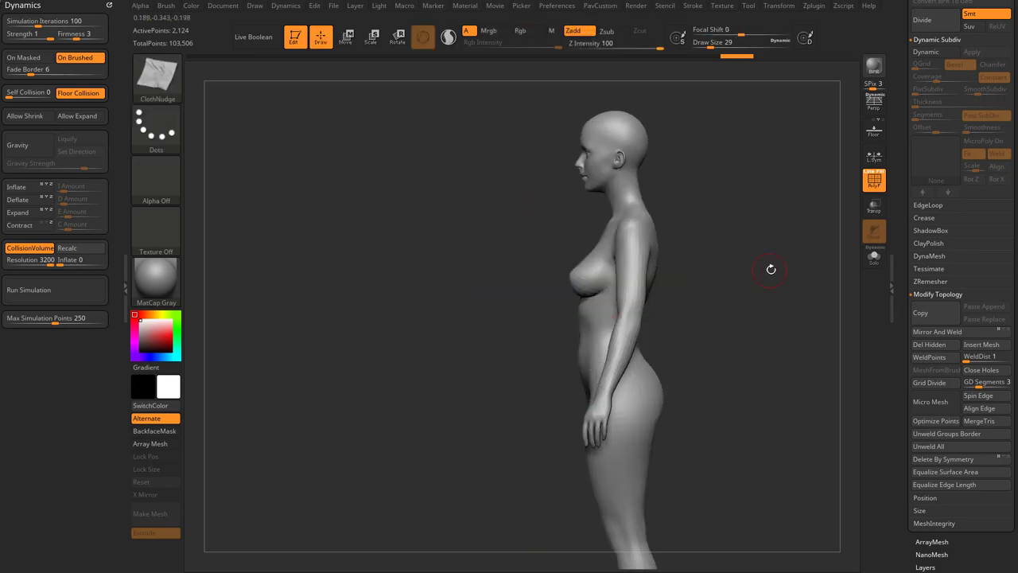
Enable Dynamic Subdiv on the dress panel and give it a thickness of 0.0816
mouse_move(771, 268)
left_mouse_down()
mouse_move(773, 300)
mouse_move(902, 289)
left_mouse_up()
scroll(902, 288, "up", 5)
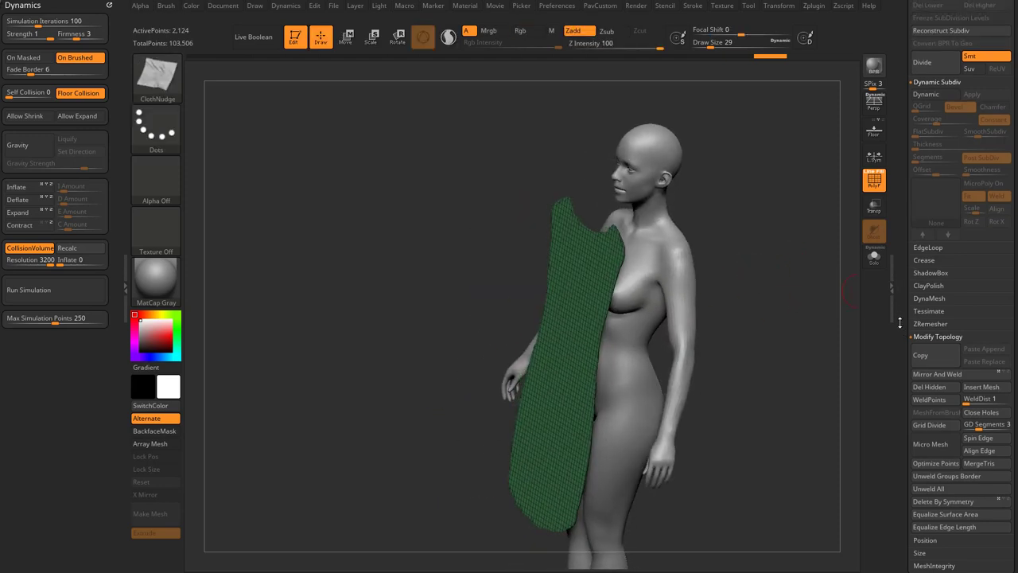
left_click_drag(828, 291, 793, 271, "alt")
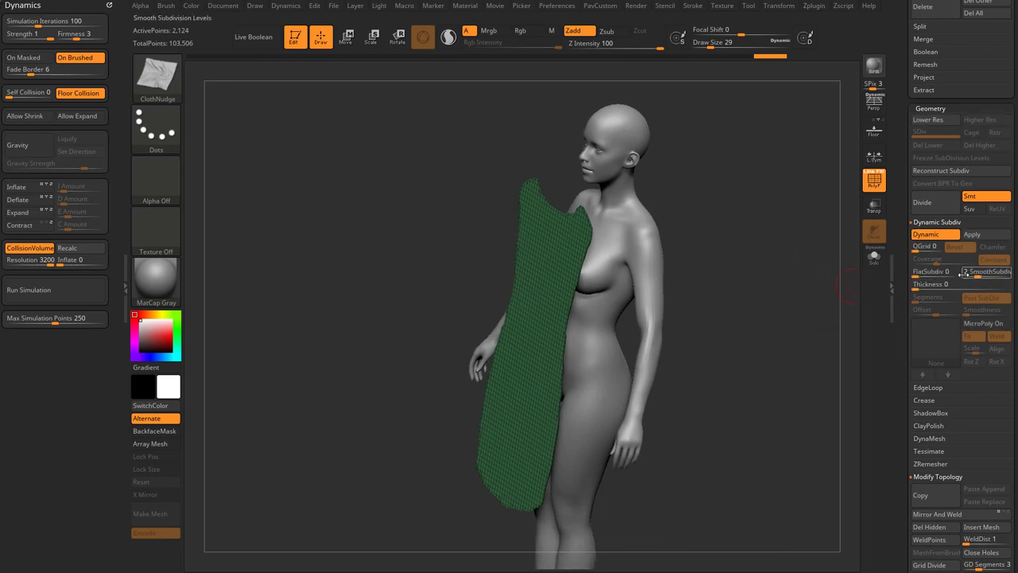
mouse_move(959, 284)
left_mouse_down()
mouse_move(947, 286)
mouse_move(962, 285)
left_mouse_up()
Move the thickened dress panel back along Z from the side view so it intersects the body
left_click_drag(827, 286, 775, 289, "shift")
key("w")
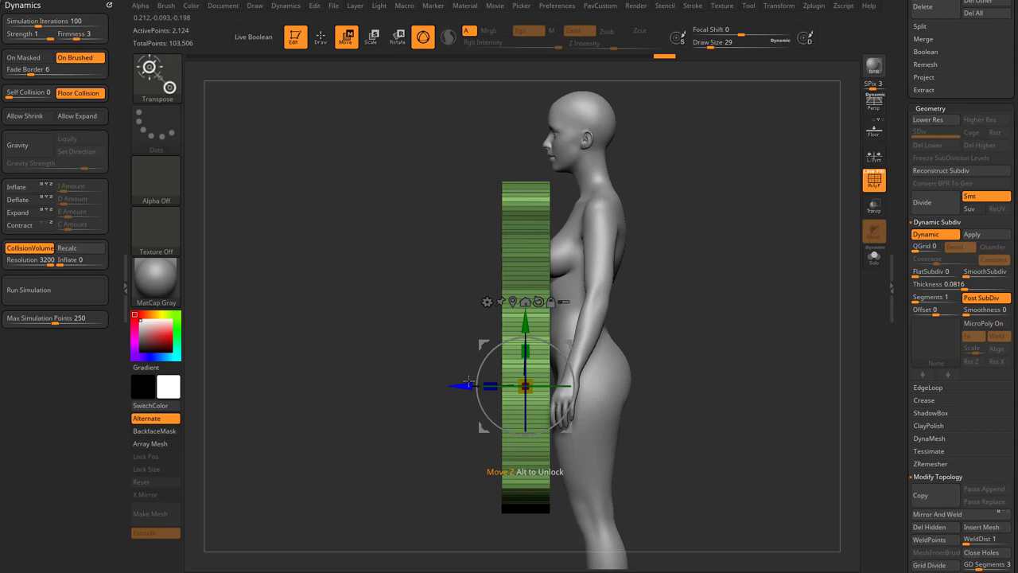
left_click_drag(475, 387, 538, 386)
left_click_drag(738, 308, 815, 326)
key("q")
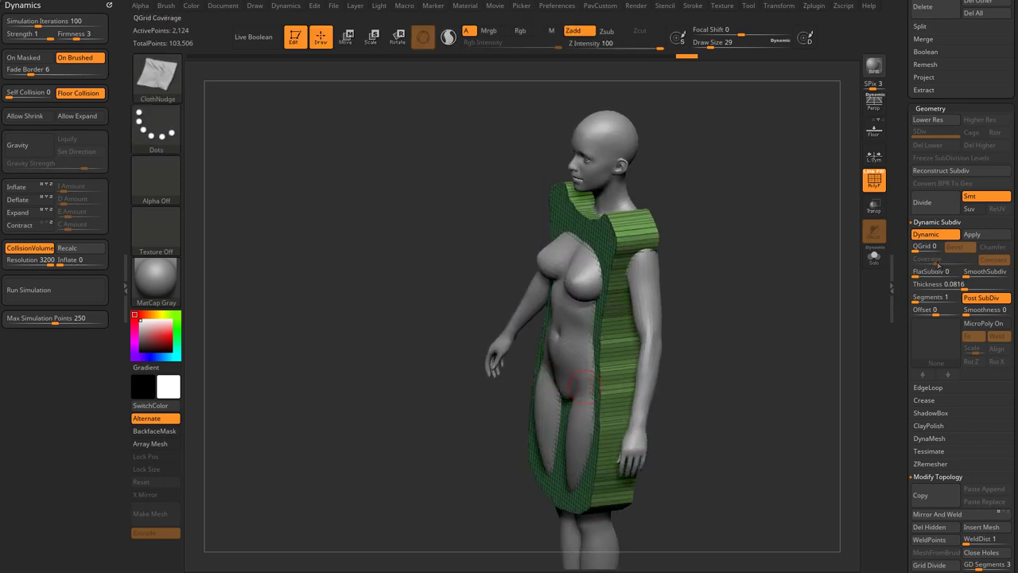
Set the dress's dynamic thickness to 0.19753 so that it encloses the torso
left_click_drag(964, 285, 976, 284)
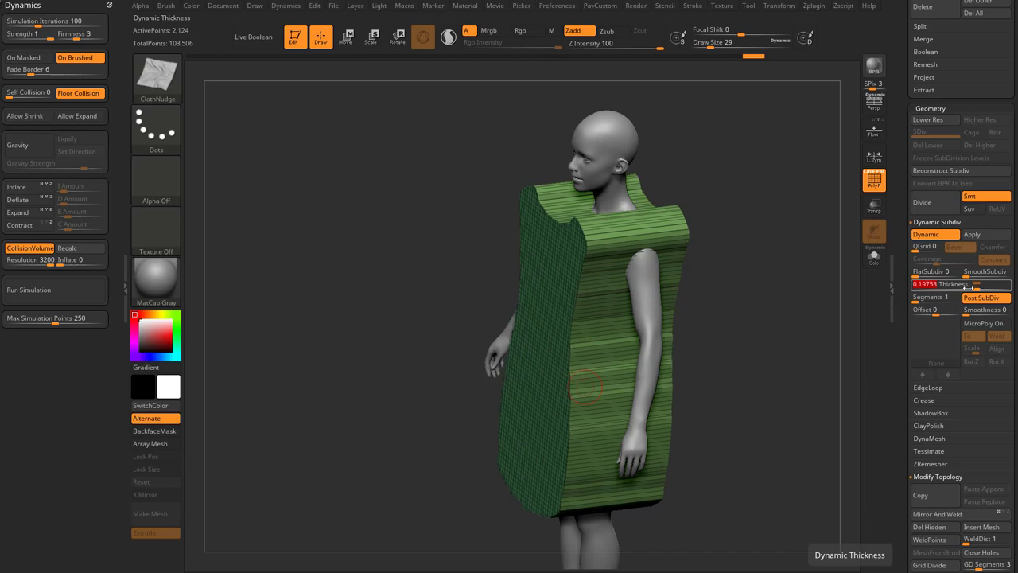
left_click_drag(749, 308, 787, 301)
left_click_drag(765, 262, 745, 325)
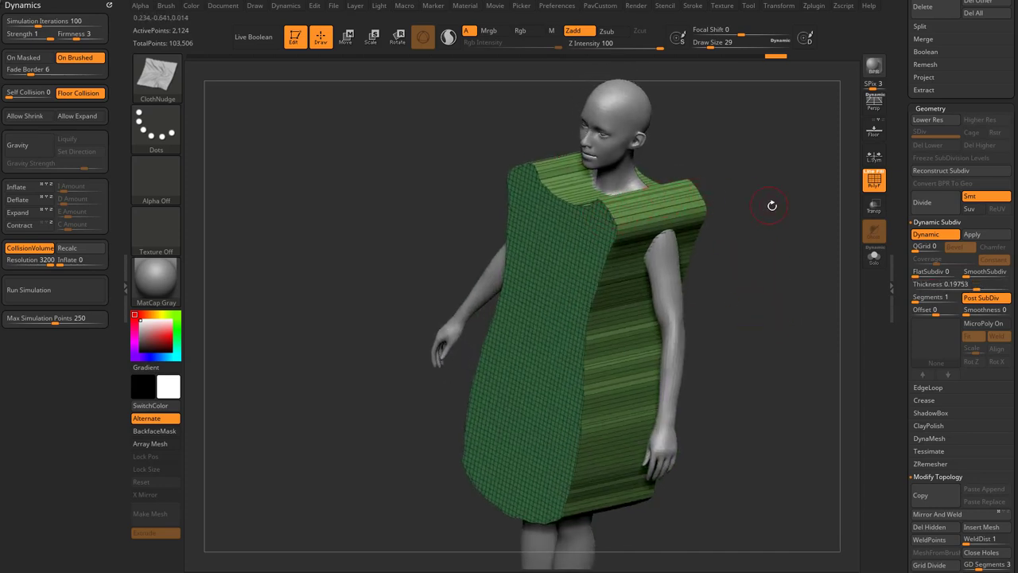
Set the dress's dynamic thickness segments to 5
left_click_drag(772, 205, 881, 263)
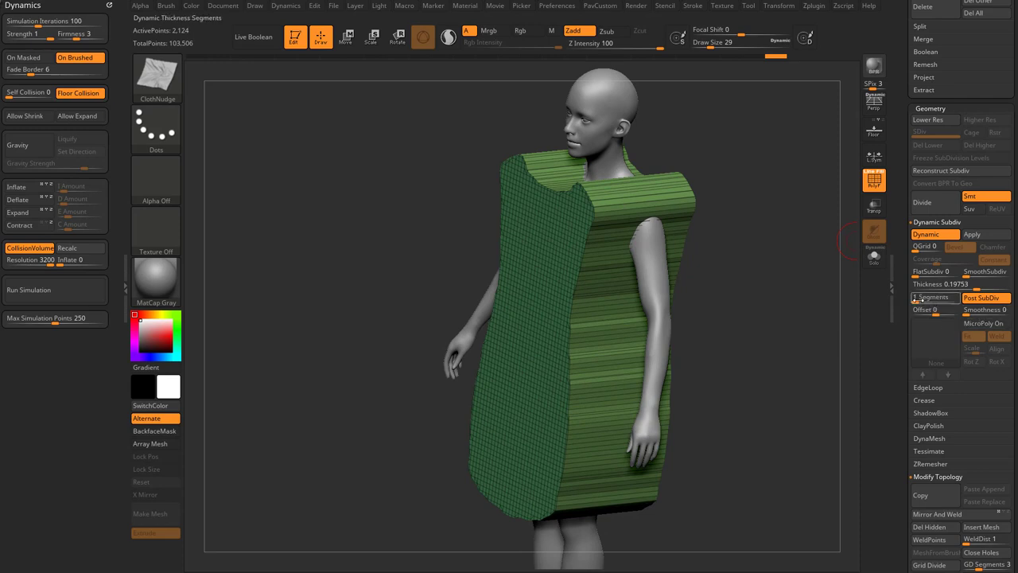
left_click_drag(913, 299, 919, 300)
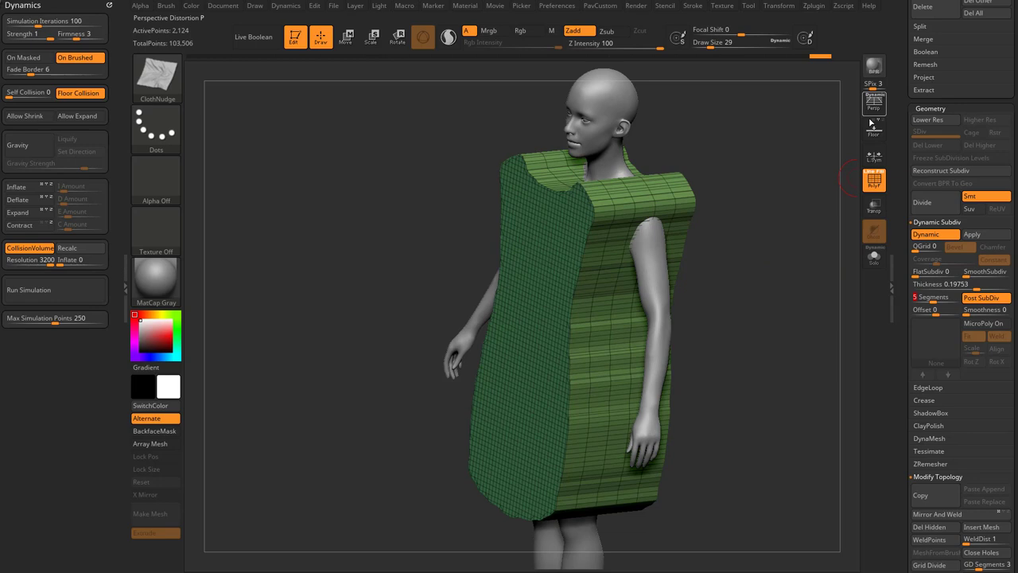
Slice a curved armhole strip along one side of the dress panel from the front view with the SliceCurve brush
left_click_drag(808, 203, 806, 207, "shift")
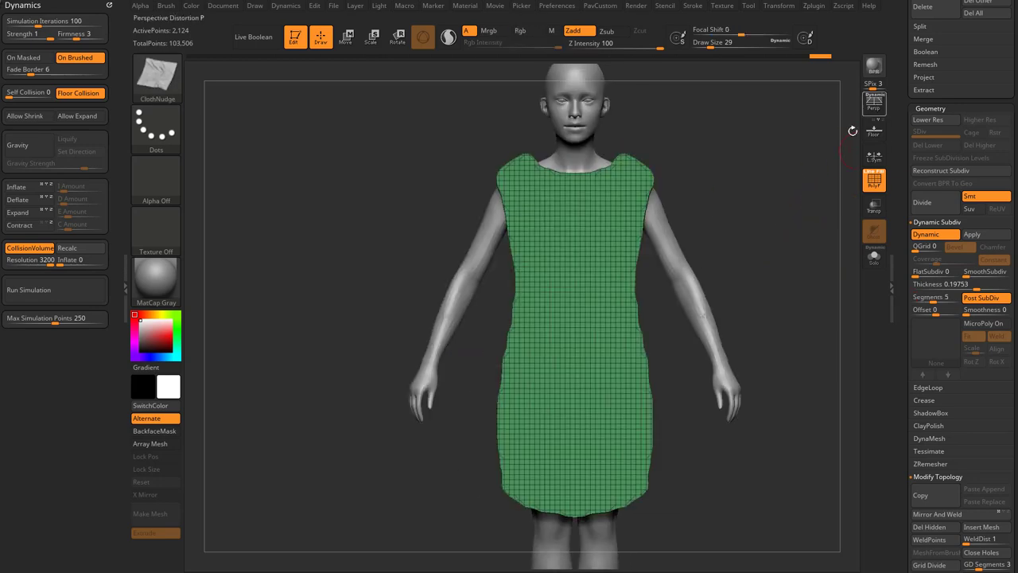
left_click(156, 76, "ctrl+shift")
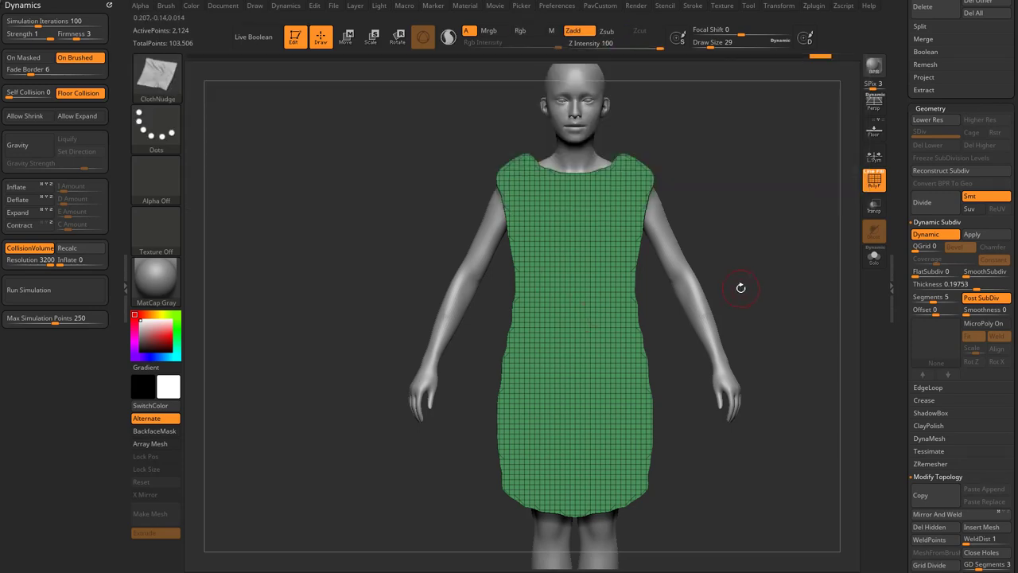
key("ctrl+shift")
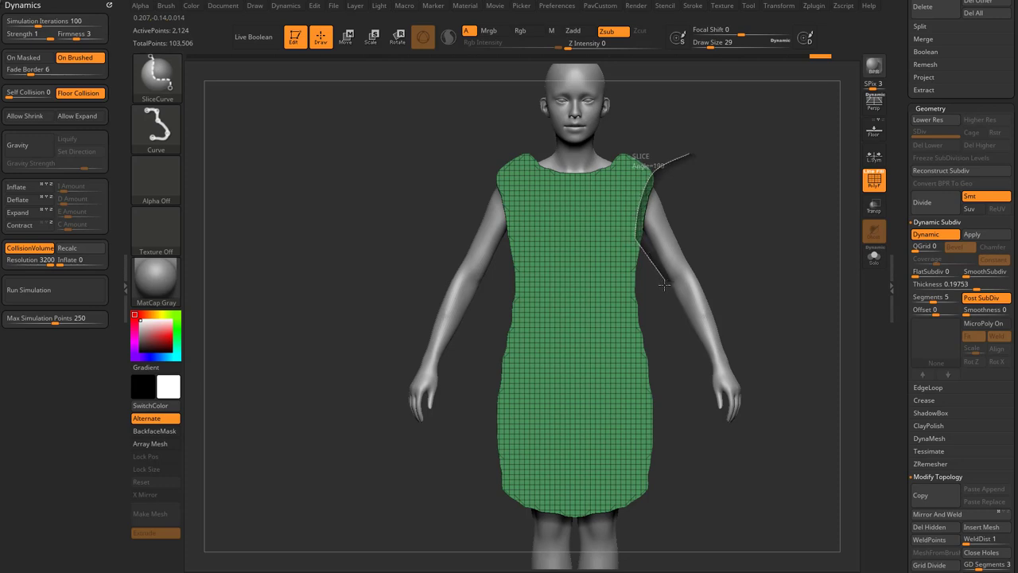
left_click_drag(663, 291, 665, 291, "ctrl+shift")
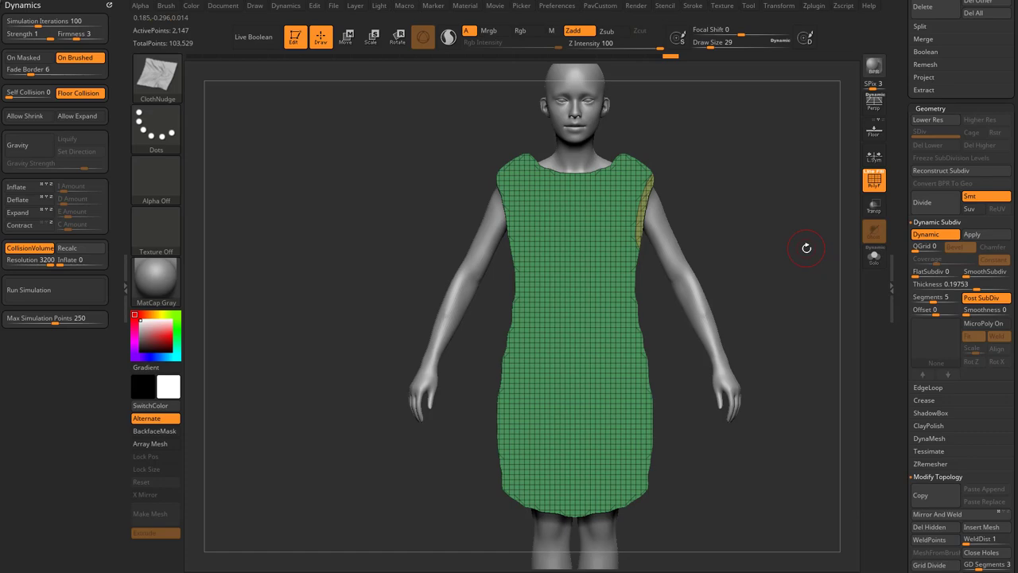
mouse_move(805, 248)
left_mouse_down()
mouse_move(716, 259)
mouse_move(792, 247)
left_mouse_up()
left_click_drag(749, 206, 540, 226)
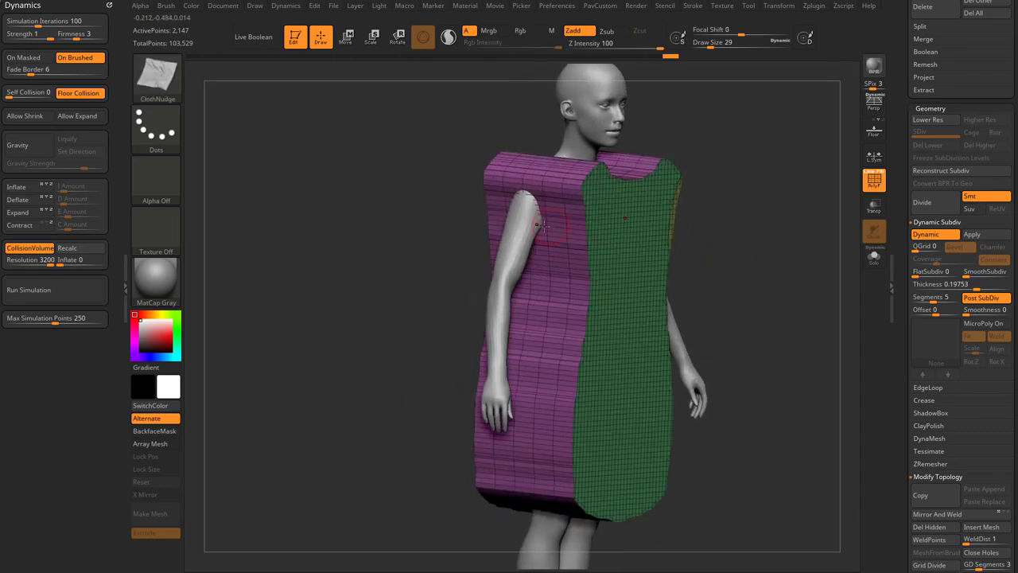
left_click_drag(795, 221, 855, 191)
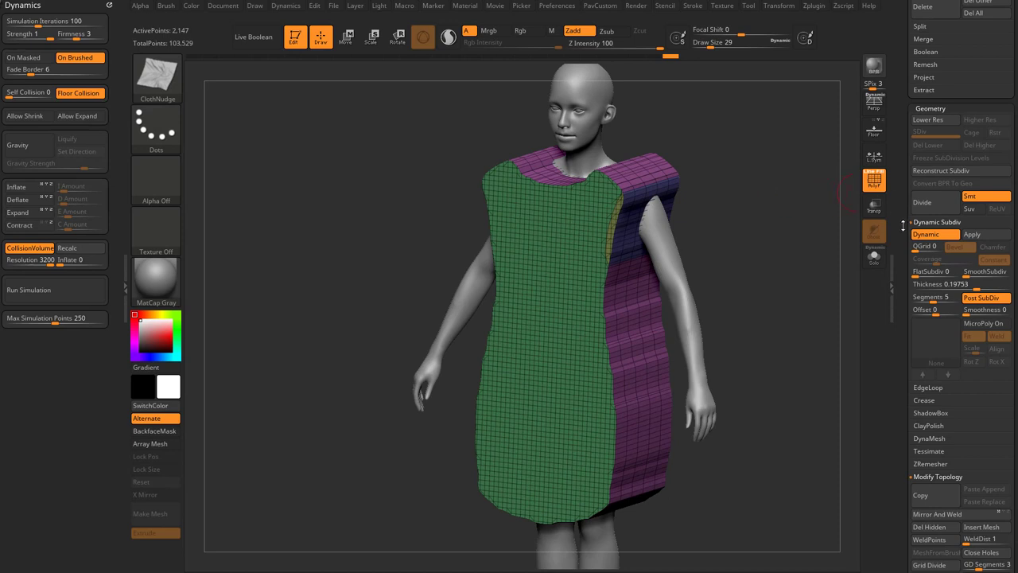
Try Mirror And Weld on the sliced dress panel to copy the armhole strip to the other side
left_click_drag(903, 226, 911, 142)
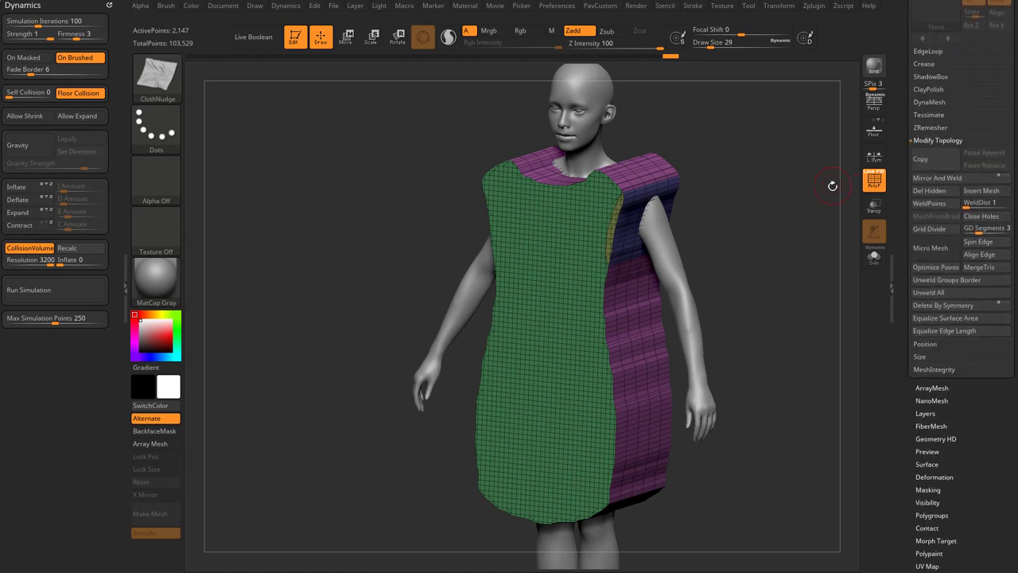
left_click_drag(833, 186, 873, 184)
left_click(934, 180)
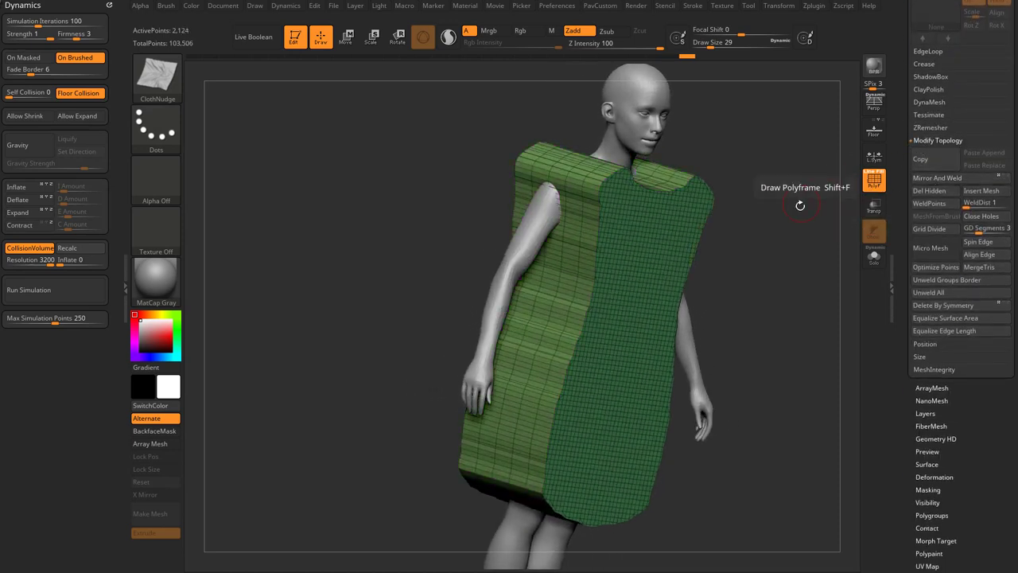
left_click_drag(801, 205, 634, 227)
left_click_drag(780, 224, 752, 196)
key("ctrl+z")
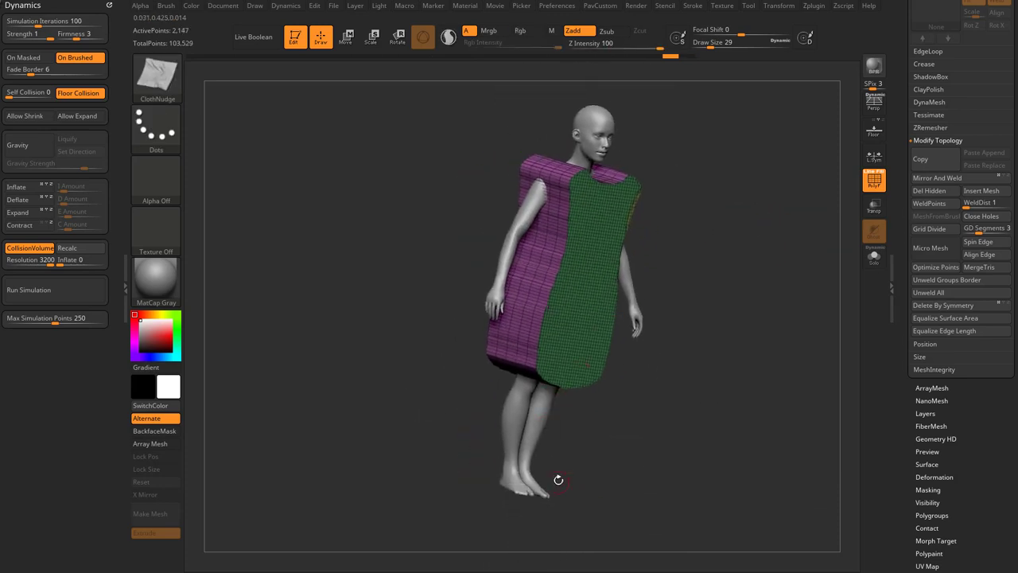
Mirror the dress panel to flip the armhole strip across, and apply Mirror And Weld to get matching strips at both armholes
left_click_drag(722, 232, 762, 251, "alt")
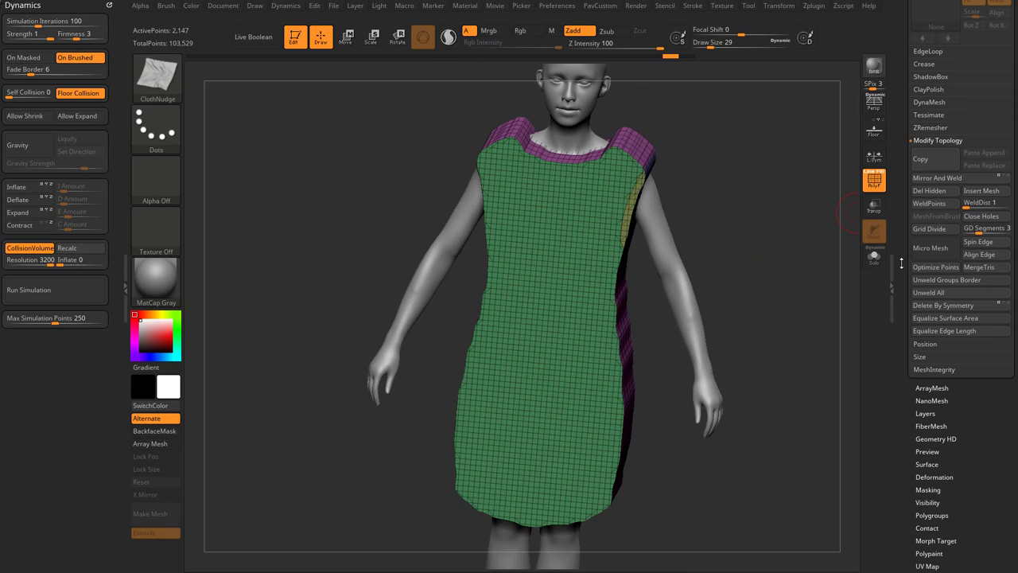
left_click_drag(901, 263, 912, 350)
left_click(920, 355)
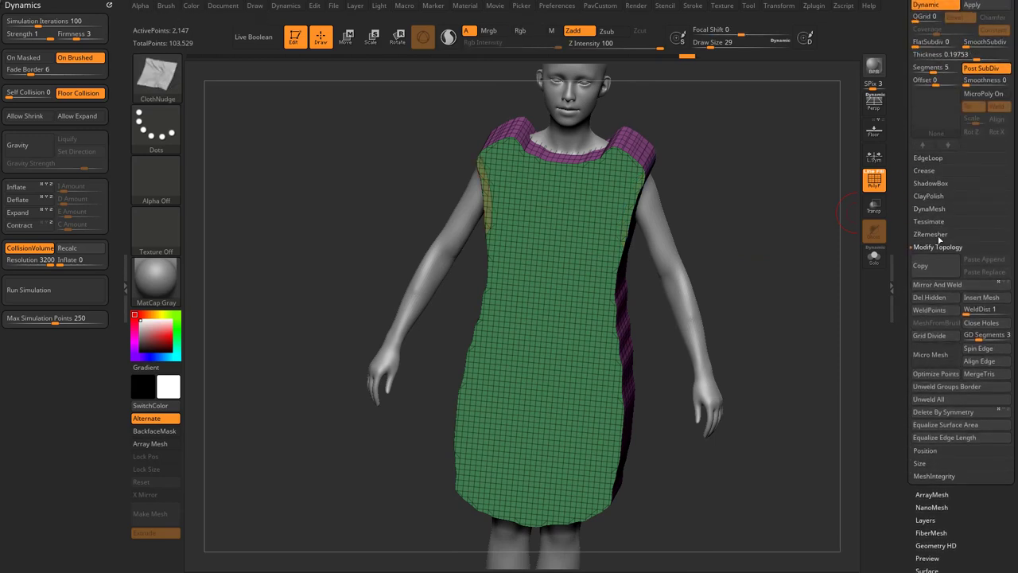
left_click(941, 286)
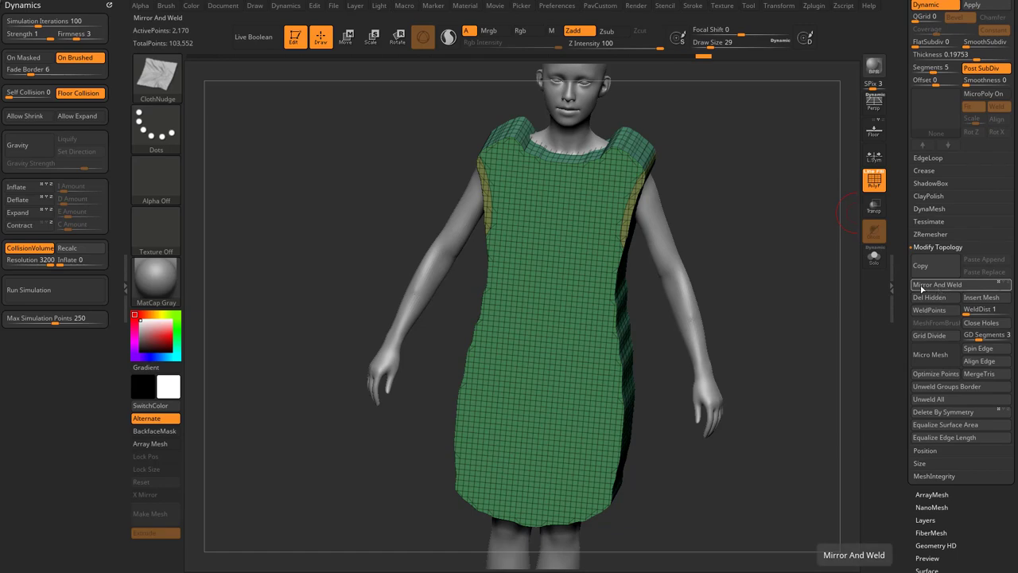
key("space")
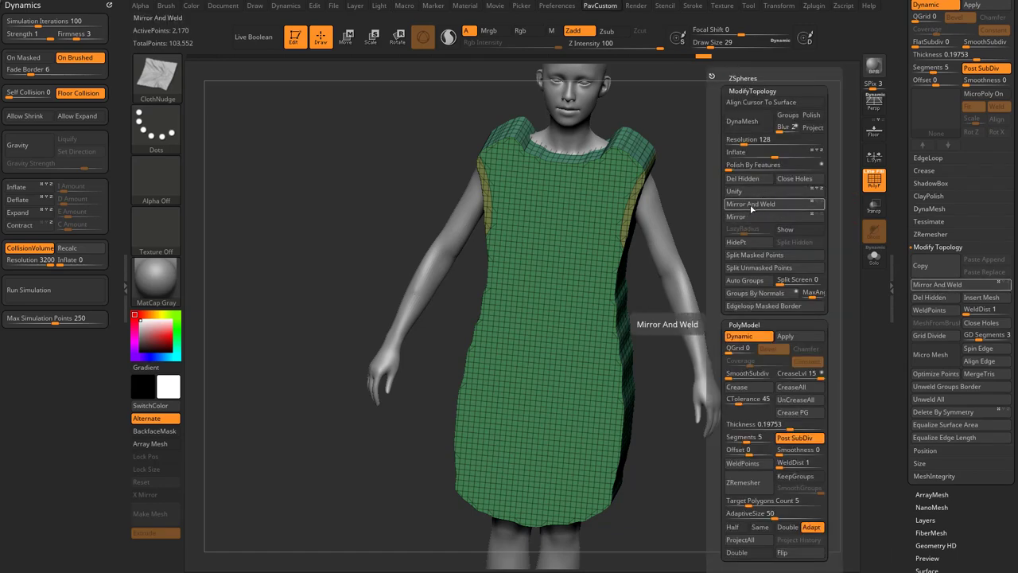
mouse_move(753, 198)
left_mouse_down()
mouse_move(700, 202)
mouse_move(748, 167)
mouse_move(753, 202)
left_mouse_up()
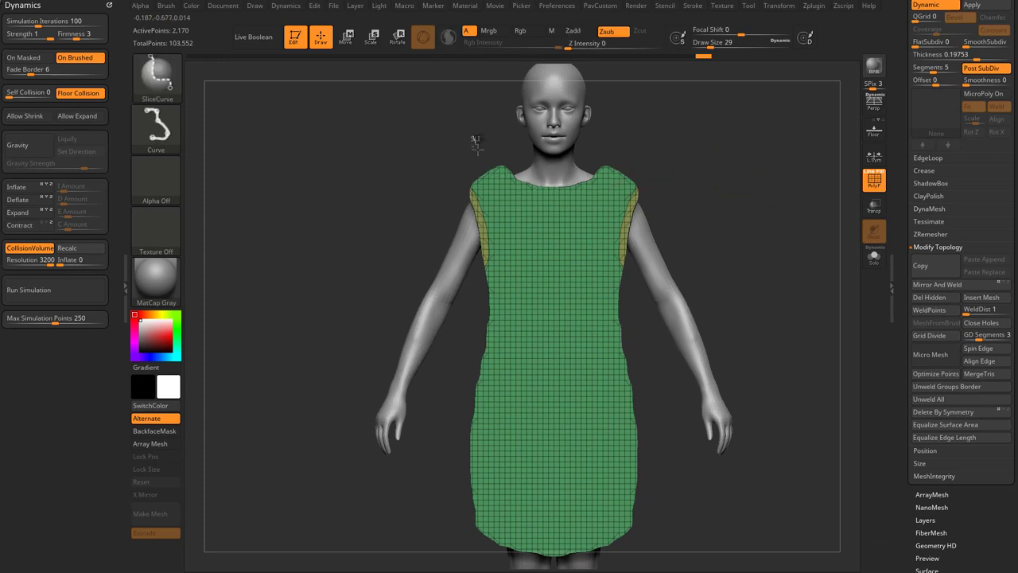
Try to slice a full neckline band across the dress from shoulder to shoulder in one curve
left_click_drag(476, 142, 519, 194, "ctrl+shift")
left_click_drag(584, 201, 582, 194, "ctrl+shift")
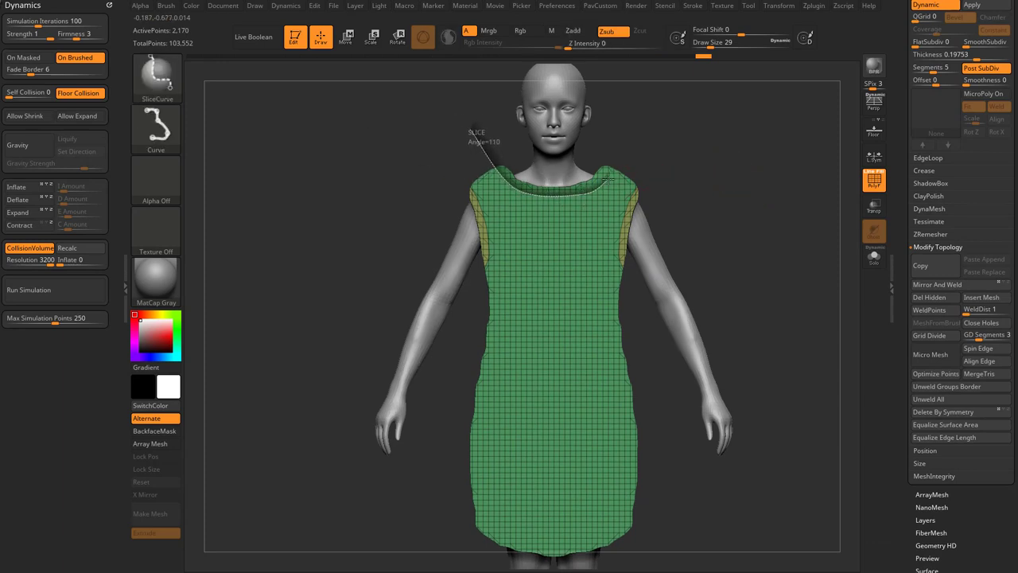
left_click_drag(622, 159, 622, 156, "ctrl+shift")
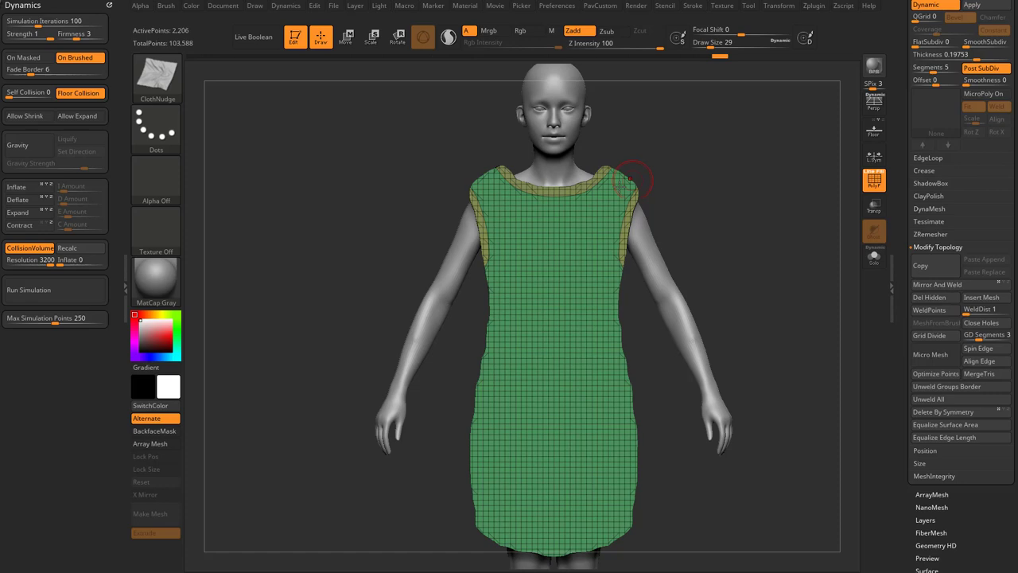
key("ctrl+z")
Slice a curve following one half of the neckline and apply Mirror And Weld to form a symmetrical neckline band
left_click_drag(474, 142, 503, 182, "ctrl+shift")
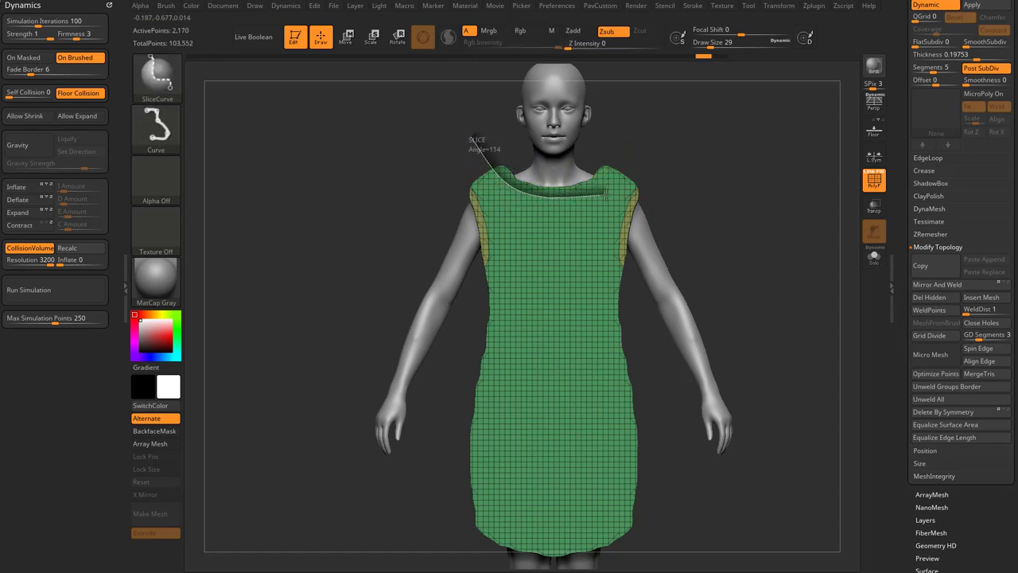
left_click_drag(606, 194, 607, 193, "ctrl+shift")
key("z")
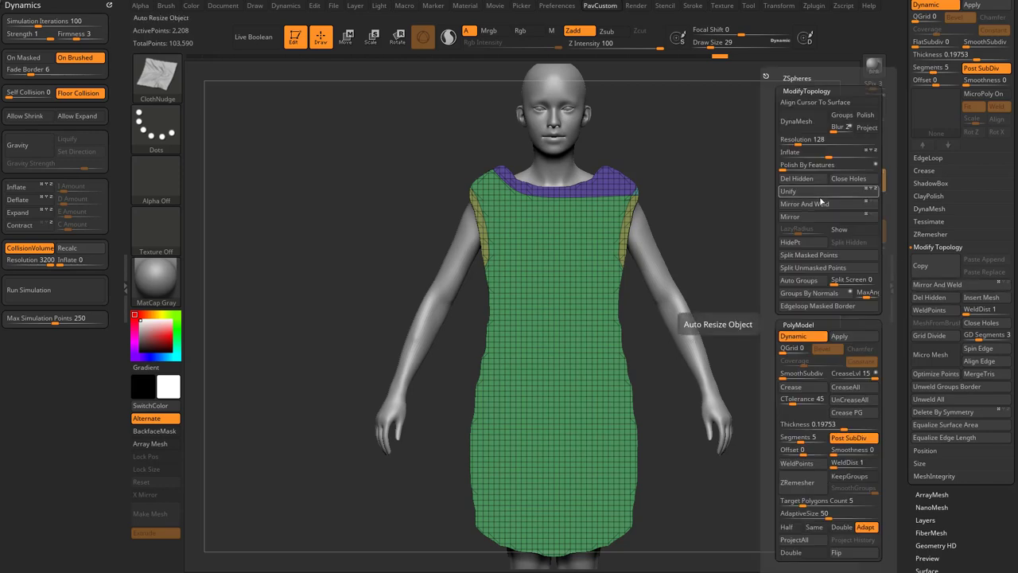
left_click(798, 201)
Try to slice a straight hem band across the lower part of the dress
left_click_drag(756, 236, 778, 207, "alt")
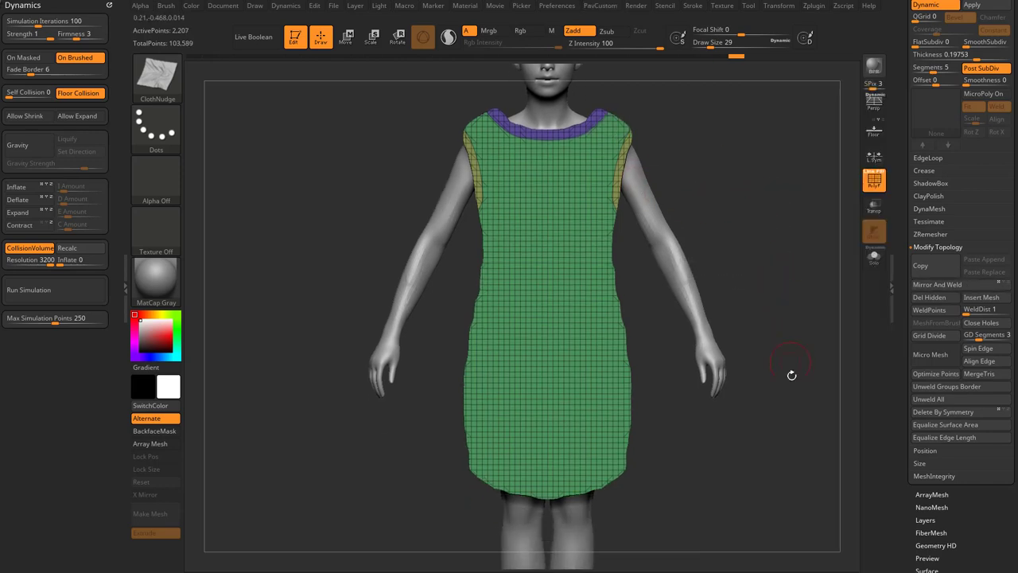
left_click_drag(791, 374, 789, 322, "alt")
mouse_move(325, 372)
left_mouse_down("ctrl+shift")
mouse_move(534, 385)
mouse_move(359, 371)
mouse_move(448, 366)
mouse_move(404, 400)
mouse_move(553, 407)
mouse_move(677, 391)
mouse_move(739, 355)
left_mouse_up("ctrl+shift")
key("f")
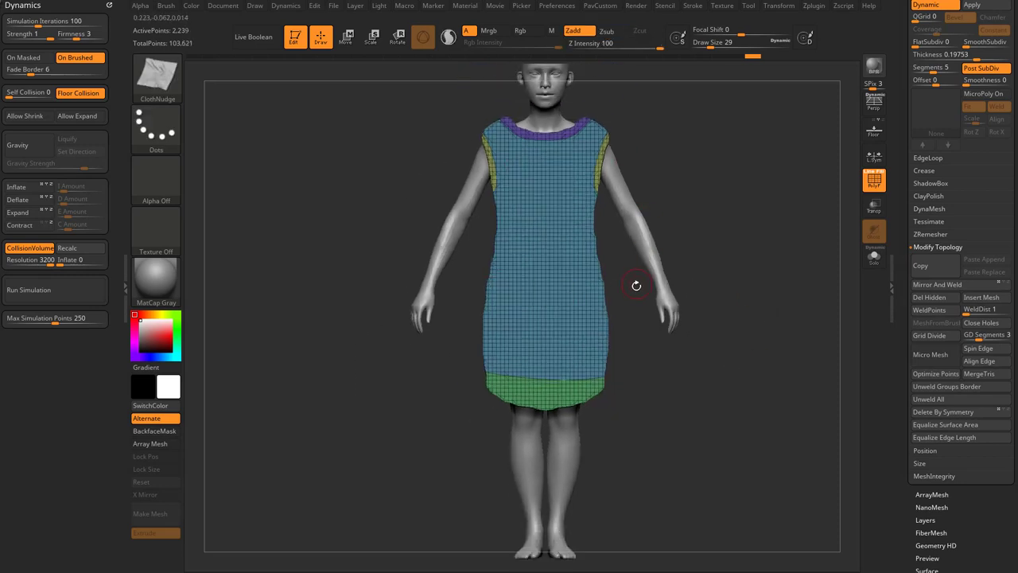
key("ctrl+z")
Slice a hem band across the lower part of the dress and make it symmetrical with Mirror And Weld
mouse_move(727, 297)
left_mouse_down("alt")
mouse_move(741, 293)
mouse_move(706, 345)
mouse_move(663, 368)
mouse_move(571, 406)
mouse_move(489, 412)
mouse_move(420, 387)
mouse_move(316, 289)
mouse_move(363, 291)
mouse_move(362, 315)
left_mouse_up("alt")
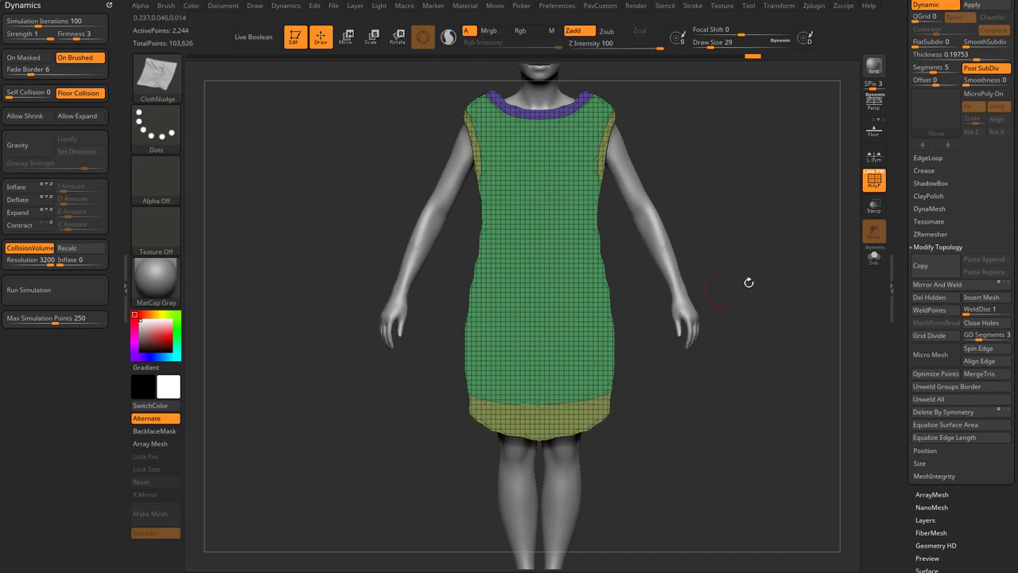
key("grave")
left_click(748, 205)
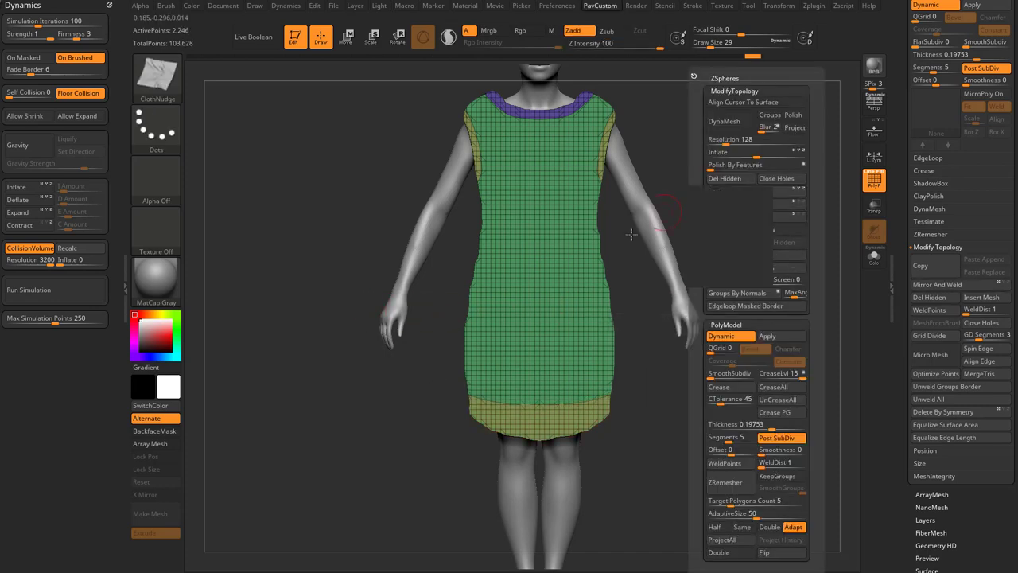
Switch the selection brush to SelectRect, isolate the dress's main body polygroup, and restore the full dress's visibility
left_click_drag(736, 206, 725, 248, "alt")
key("ctrl+shift")
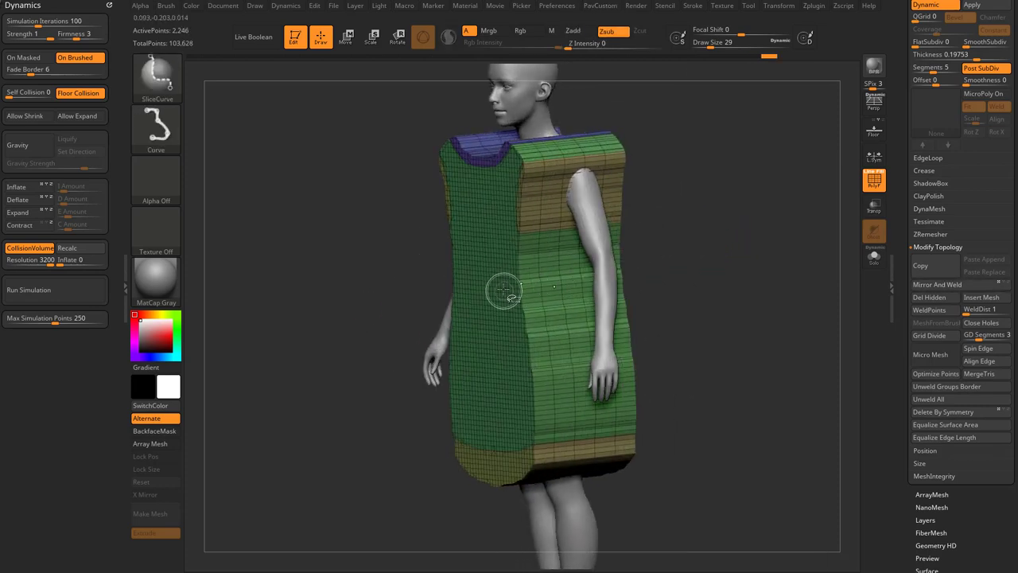
left_click(160, 77, "ctrl+shift")
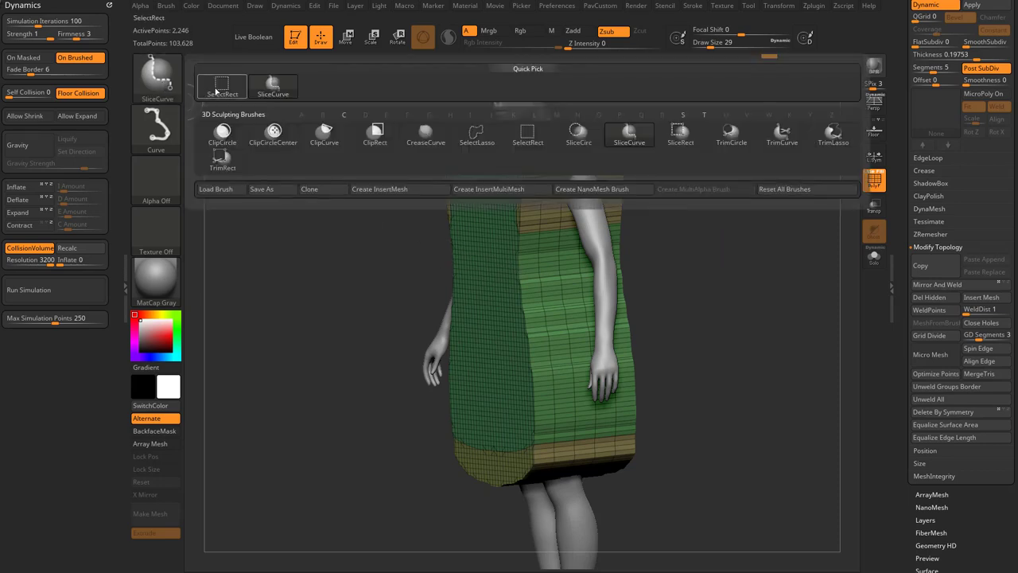
left_click(221, 91, "ctrl+shift")
left_click(507, 332, "ctrl+shift")
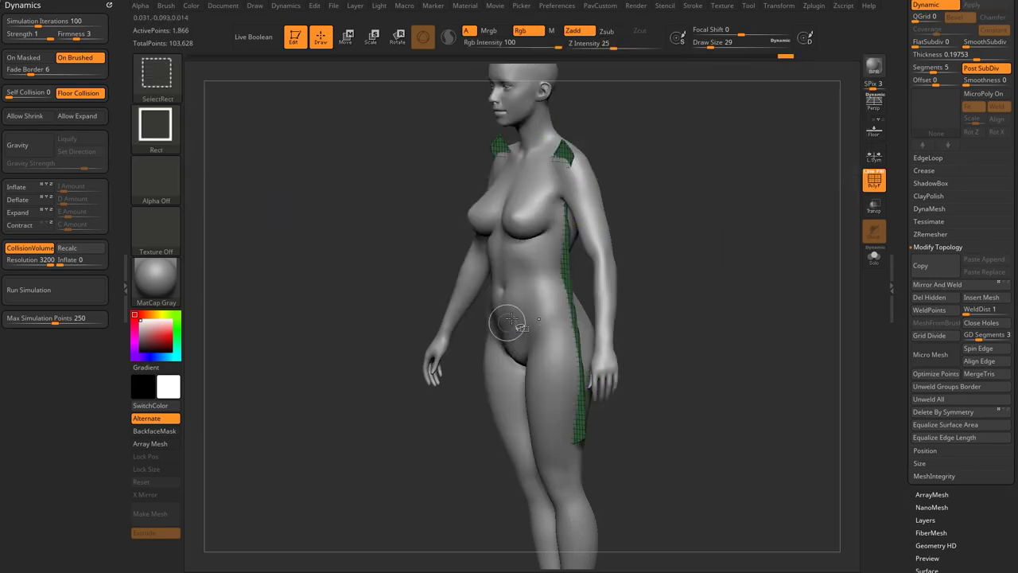
left_click(732, 285, "ctrl+shift")
left_click_drag(732, 282, 772, 250)
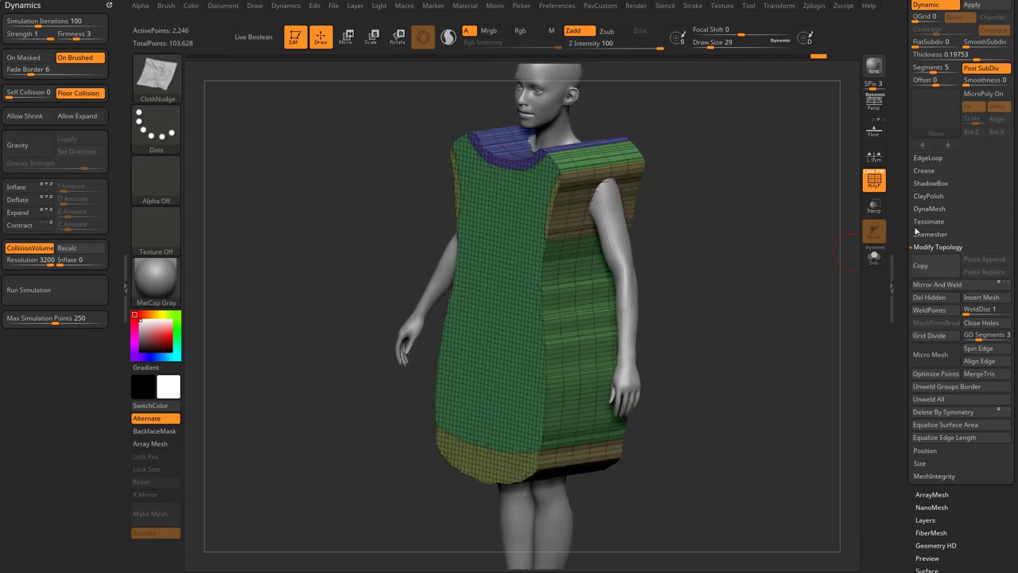
Apply the dress's Dynamic Subdiv thickness to turn it into real geometry
left_click_drag(902, 223, 907, 293)
left_click(936, 176)
left_click(936, 175)
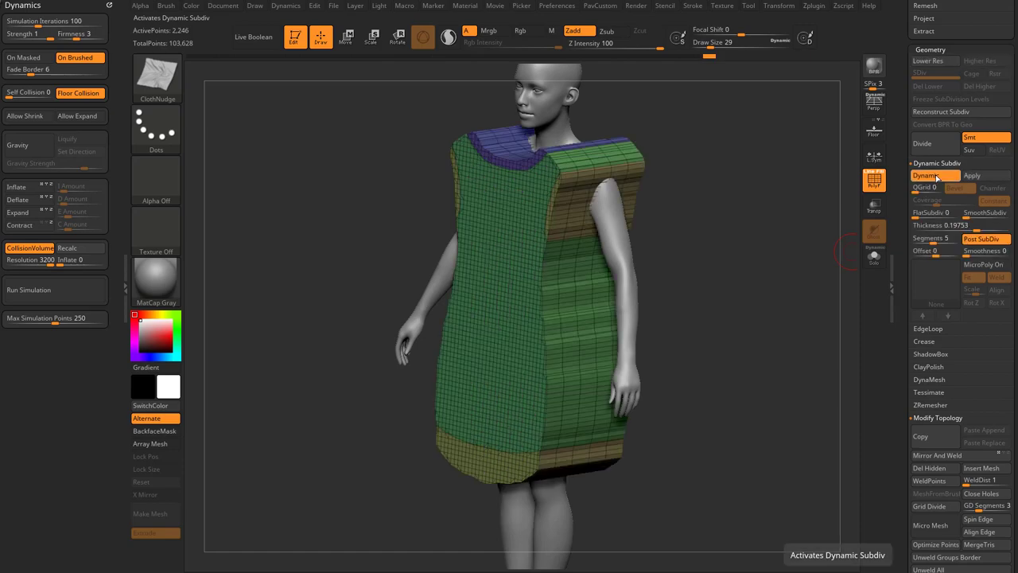
left_click(972, 175)
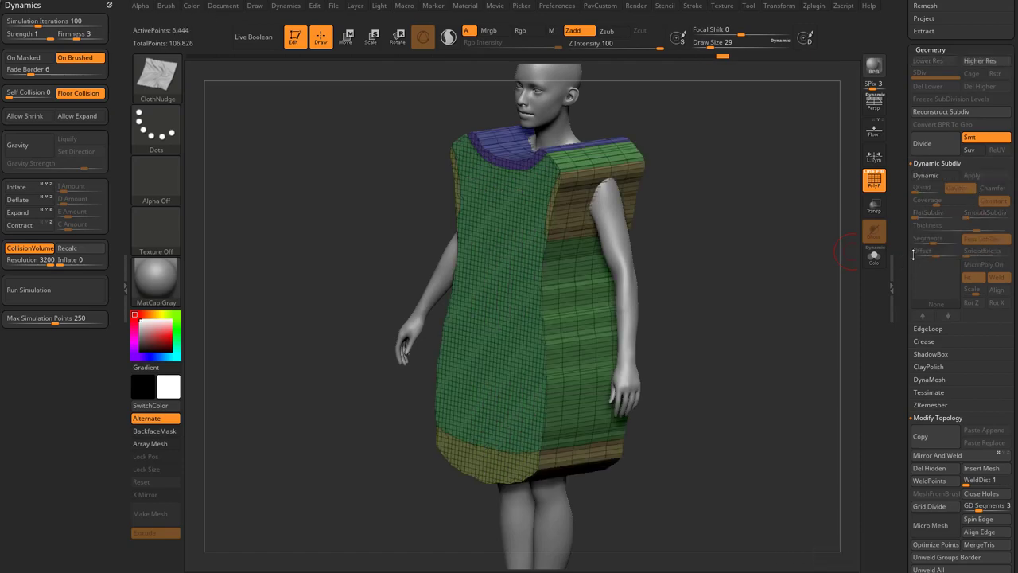
Hide the dress's main body polygroups to examine the neckline, armhole and hem bands, and show the whole dress again
mouse_move(782, 253)
left_mouse_down()
mouse_move(704, 253)
mouse_move(777, 252)
mouse_move(782, 234)
mouse_move(763, 261)
left_mouse_up()
left_click(513, 299, "ctrl+shift")
left_click_drag(803, 234, 681, 266)
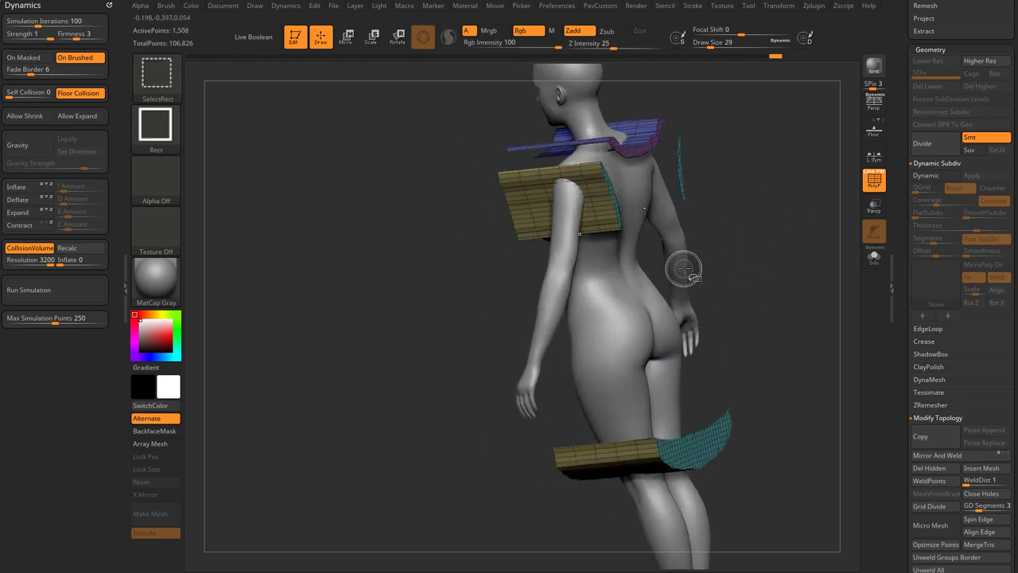
left_click(775, 236, "ctrl+shift")
left_click_drag(775, 236, 311, 169)
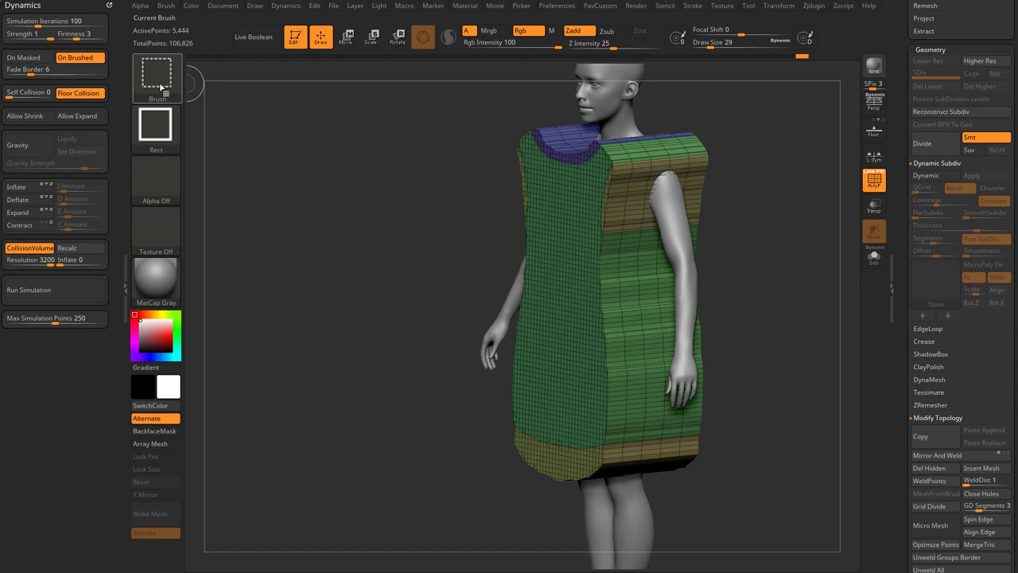
Hide the front, side and back body polygroups of the dress, and invert the visibility to leave only the body panels
left_click(576, 308, "ctrl+shift")
left_click_drag(772, 298, 773, 297, "ctrl+shift")
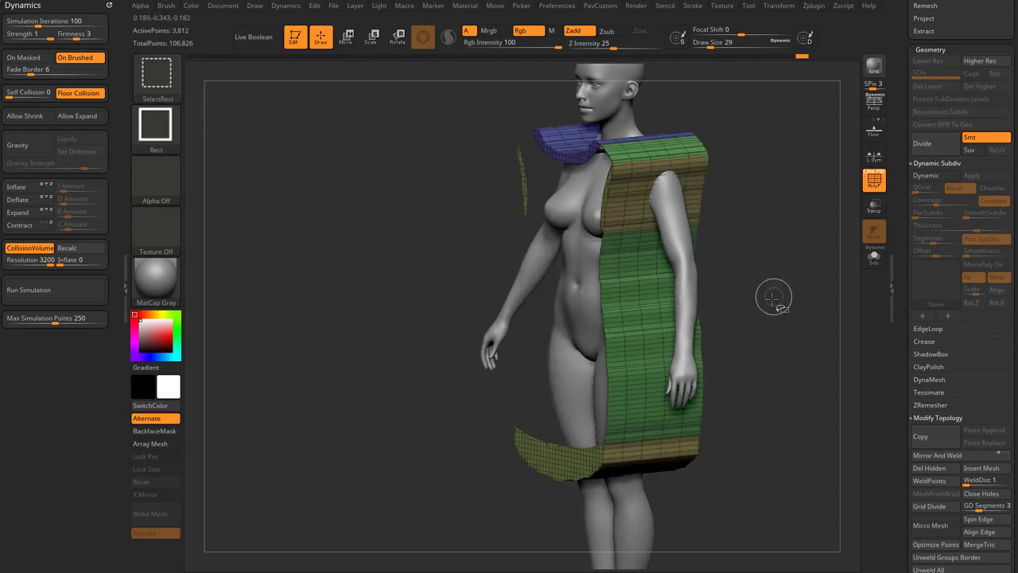
left_click(628, 310, "ctrl+alt+shift")
left_click_drag(802, 277, 716, 280)
left_click(765, 270, "ctrl+alt+shift")
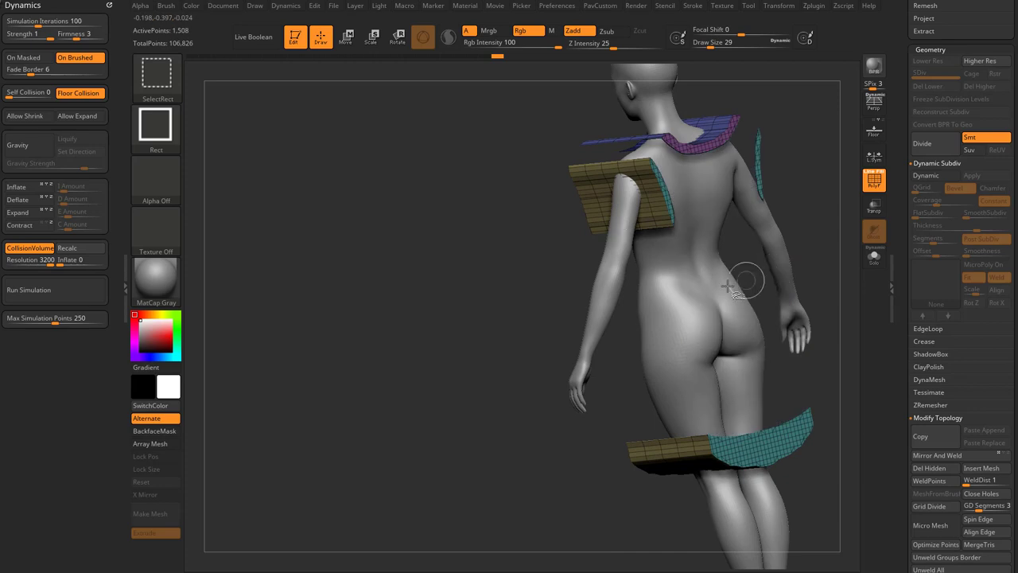
left_click(376, 353, "ctrl+shift")
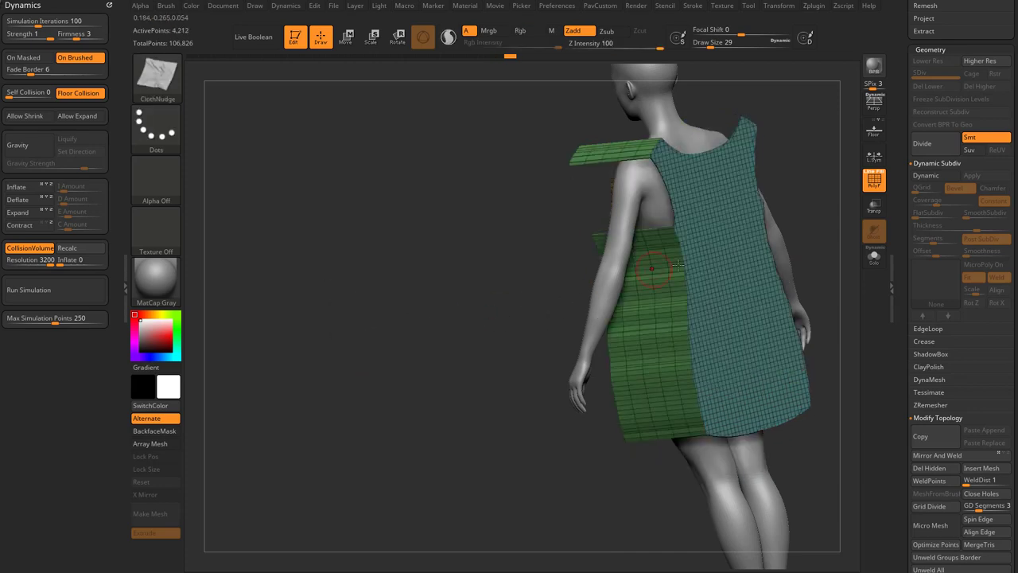
Turn on Contract in the cloth dynamics and run the simulation to shrink the dress onto the figure
scroll(955, 318, "down", 5)
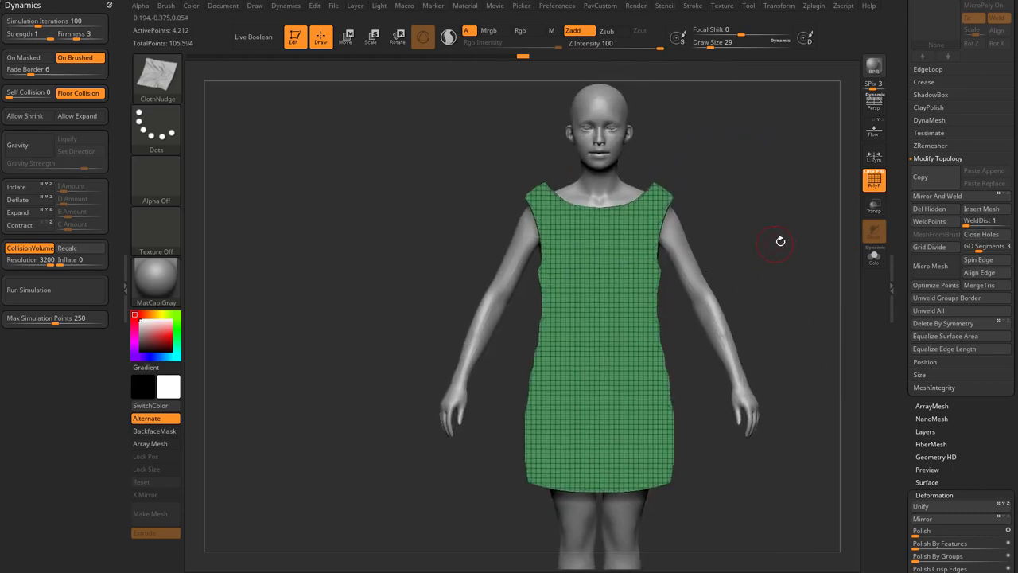
left_click_drag(811, 262, 789, 251)
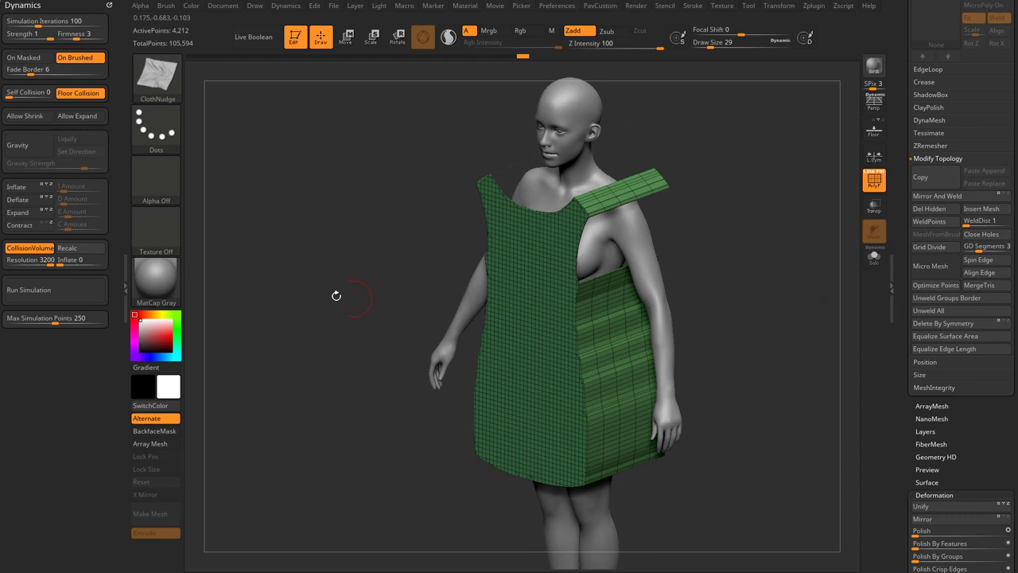
left_click(32, 224)
left_click(65, 286)
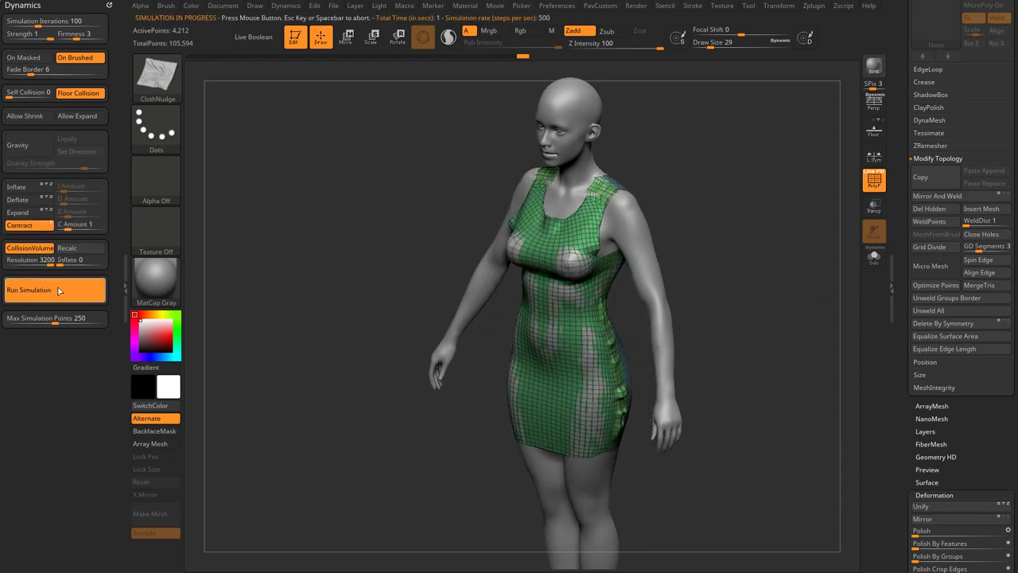
left_click(60, 290)
Smooth the dress's armhole edges and its front and back neckline with the SmoothCloth brush
mouse_move(757, 280)
left_mouse_down()
mouse_move(783, 284)
mouse_move(766, 271)
mouse_move(795, 285)
mouse_move(743, 215)
mouse_move(772, 243)
mouse_move(641, 243)
mouse_move(703, 226)
left_mouse_up()
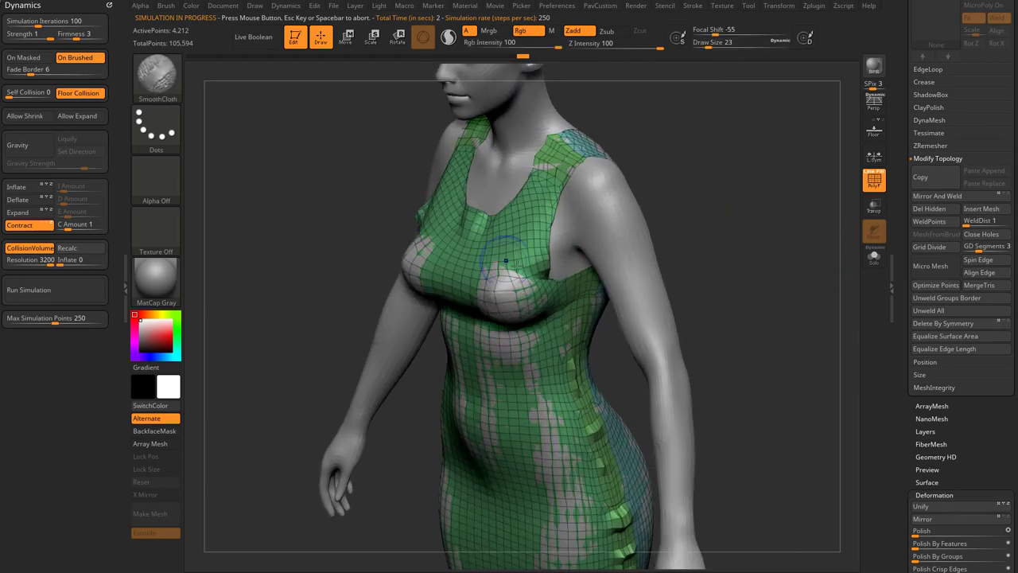
left_click_drag(549, 245, 558, 243, "shift")
mouse_move(698, 242)
left_mouse_down()
mouse_move(718, 262)
mouse_move(755, 259)
left_mouse_up()
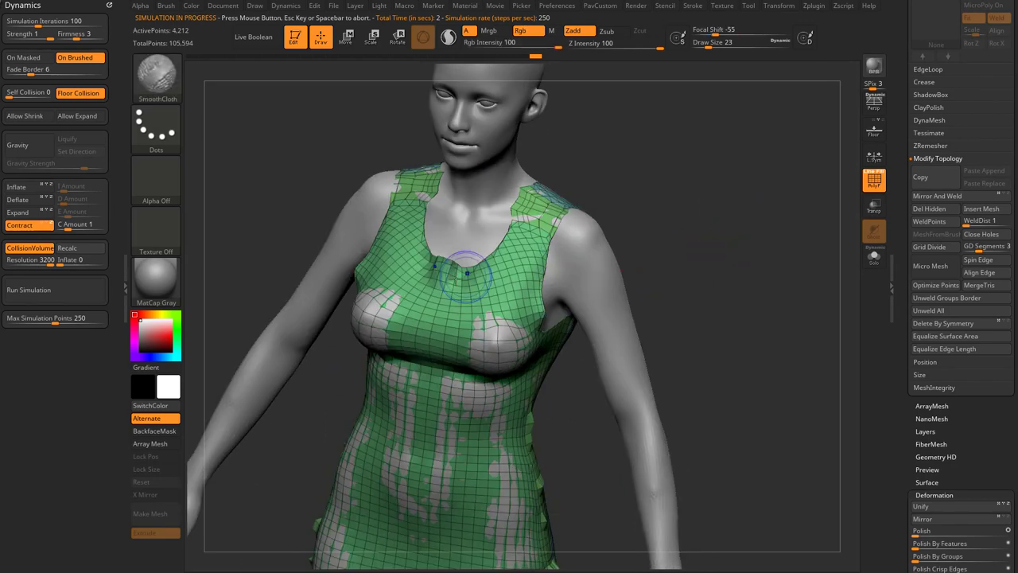
left_click_drag(466, 268, 514, 262, "shift")
key("b")
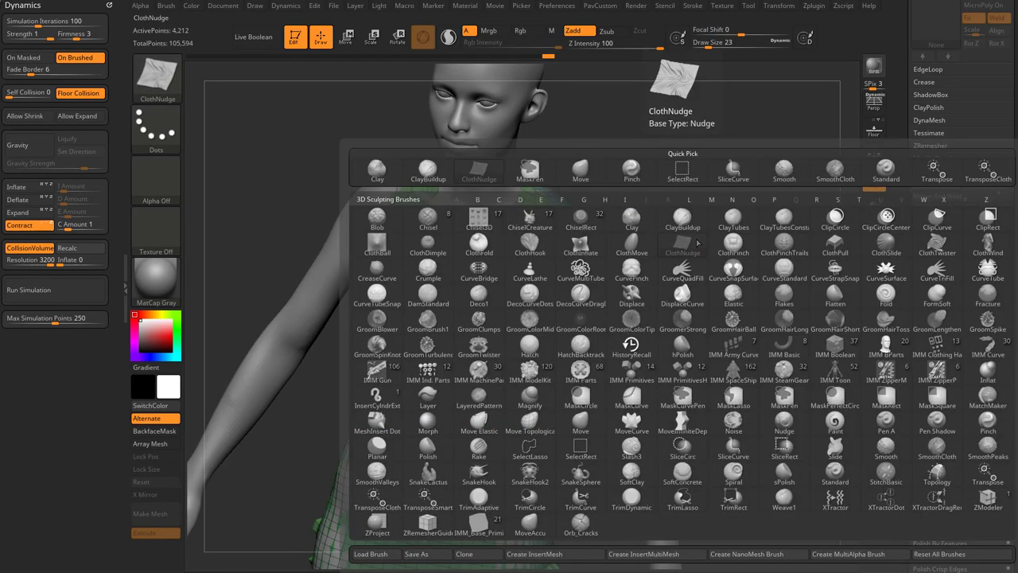
key("s")
mouse_move(710, 189)
left_mouse_down()
mouse_move(727, 211)
mouse_move(716, 239)
mouse_move(738, 256)
left_mouse_up()
left_click_drag(559, 252, 558, 257, "shift")
left_click_drag(699, 223, 803, 208)
left_click_drag(666, 263, 615, 263, "shift")
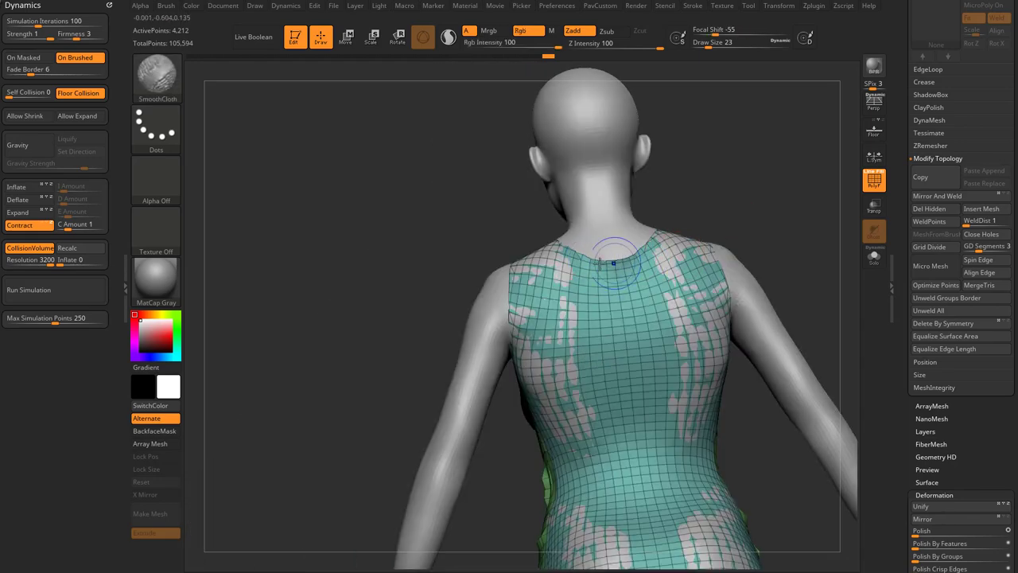
Isolate the dress in Solo mode and refine its shape with the Move brush
left_click_drag(727, 258, 612, 413)
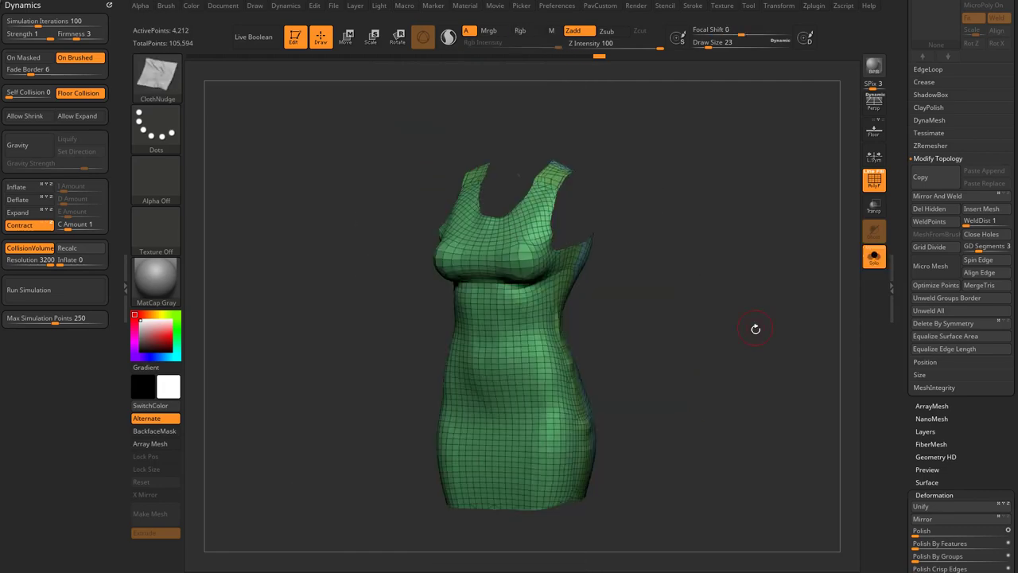
left_click_drag(754, 327, 711, 304)
key("b")
key("m")
key("v")
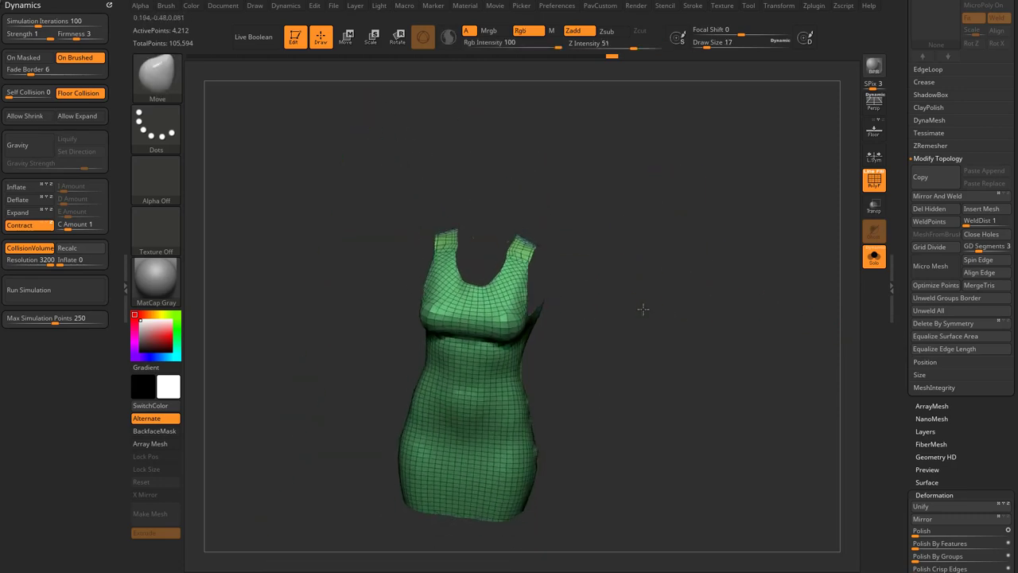
left_click_drag(642, 307, 659, 314, "shift")
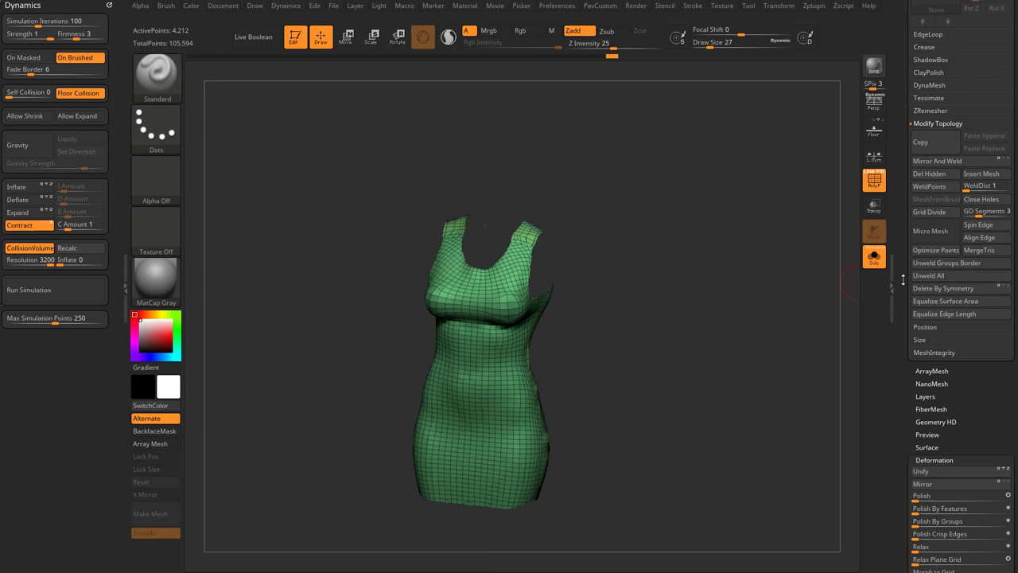
Mask the dress by feature using only Border, invert the mask, polish the open edges and clear the mask
left_click_drag(903, 280, 904, 186)
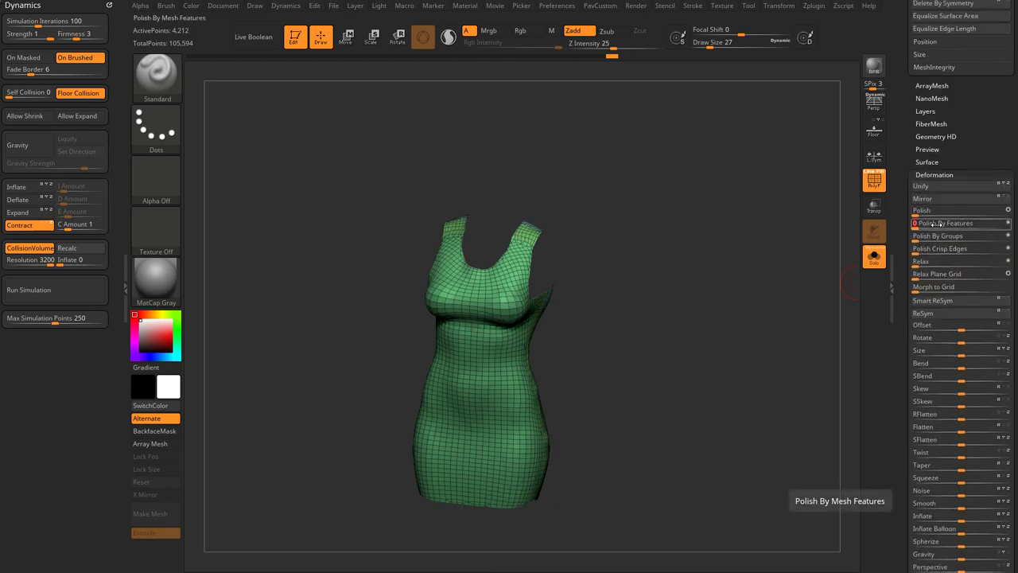
left_click_drag(903, 203, 901, 130)
left_click(932, 208, "shift")
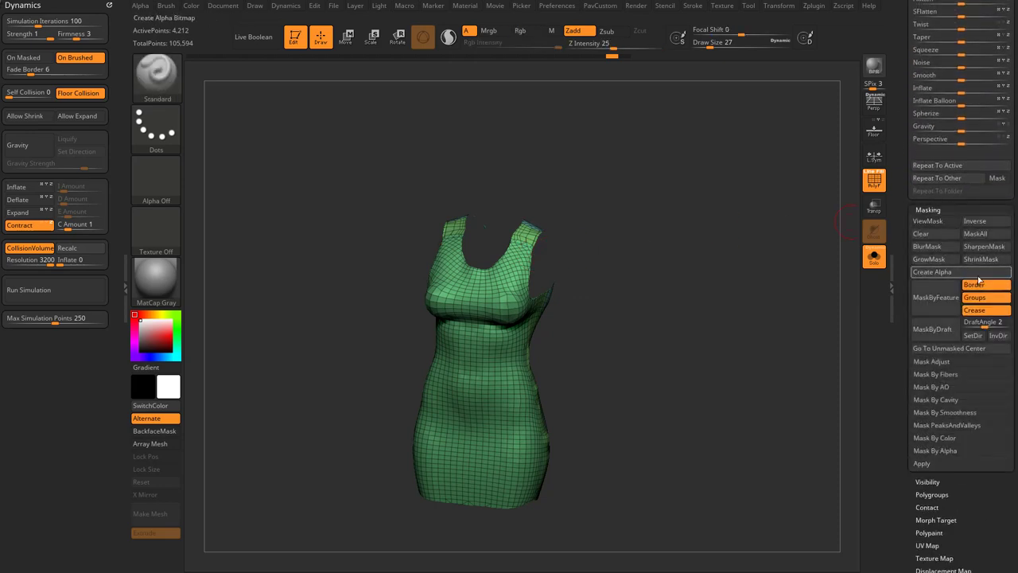
left_click(941, 305)
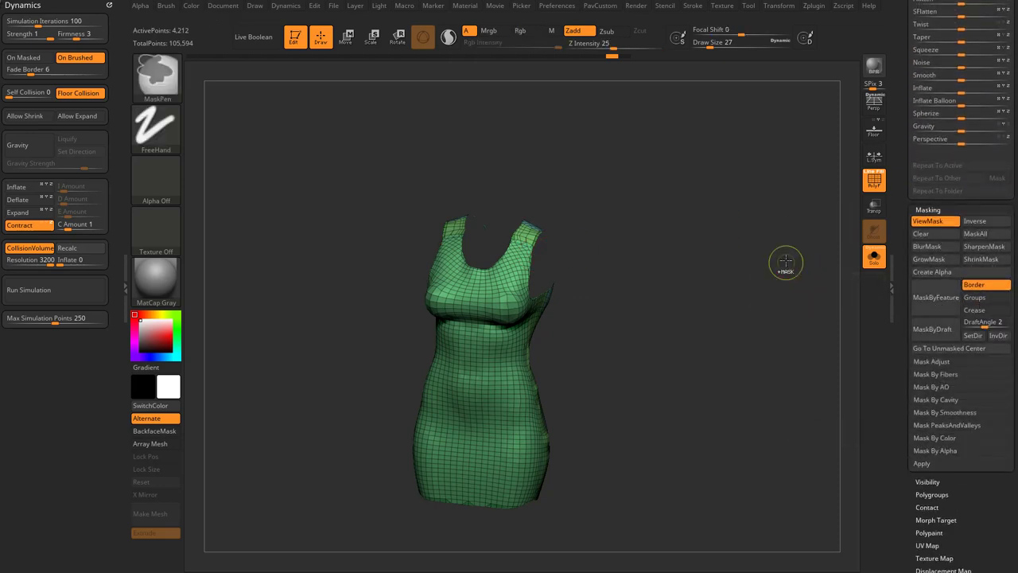
left_click(788, 250, "ctrl")
scroll(900, 340, "up", 10)
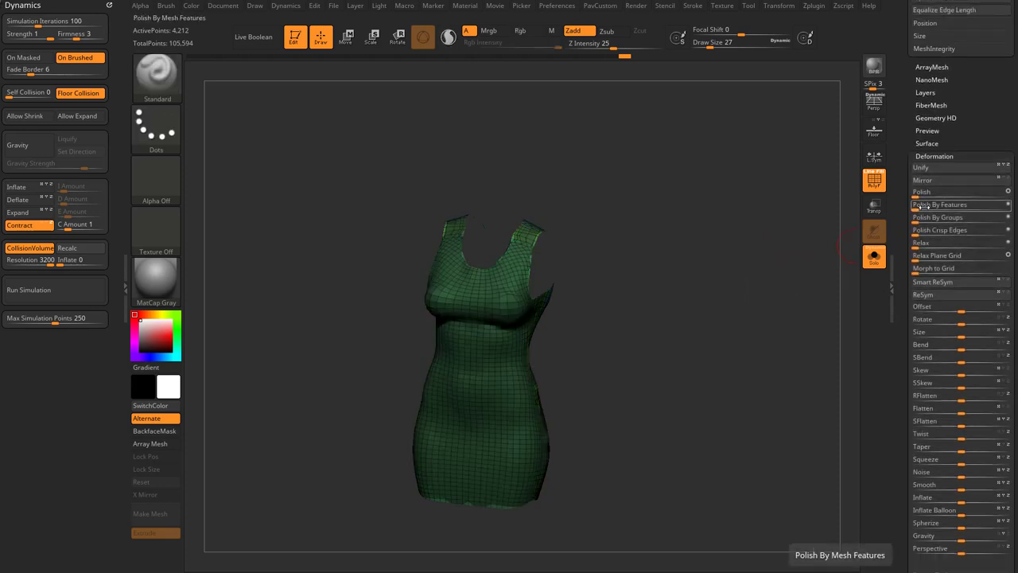
left_click_drag(778, 266, 808, 276)
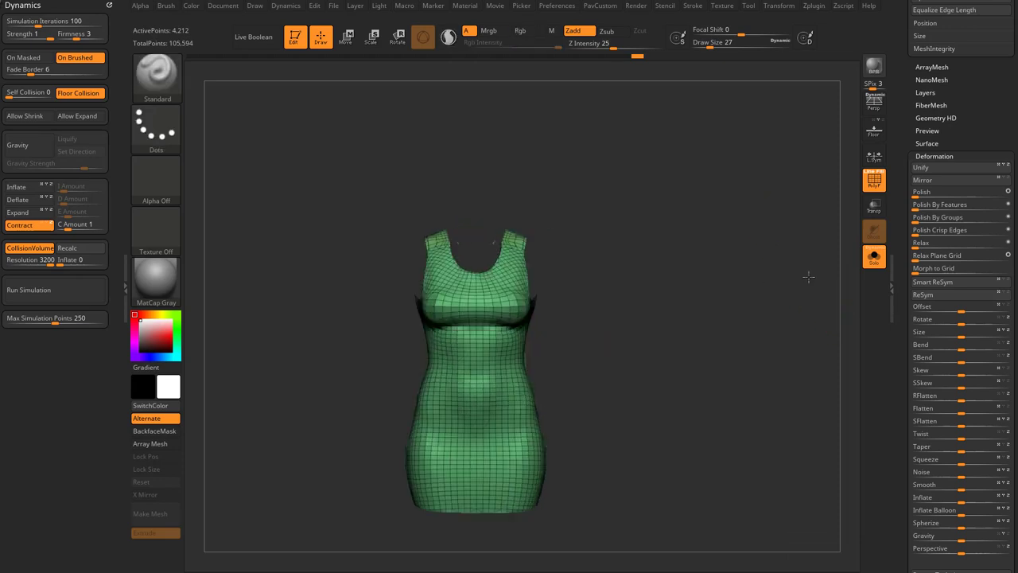
Check in the transform settings that X symmetry is active for the dress
left_click(778, 9)
key("x")
key("x")
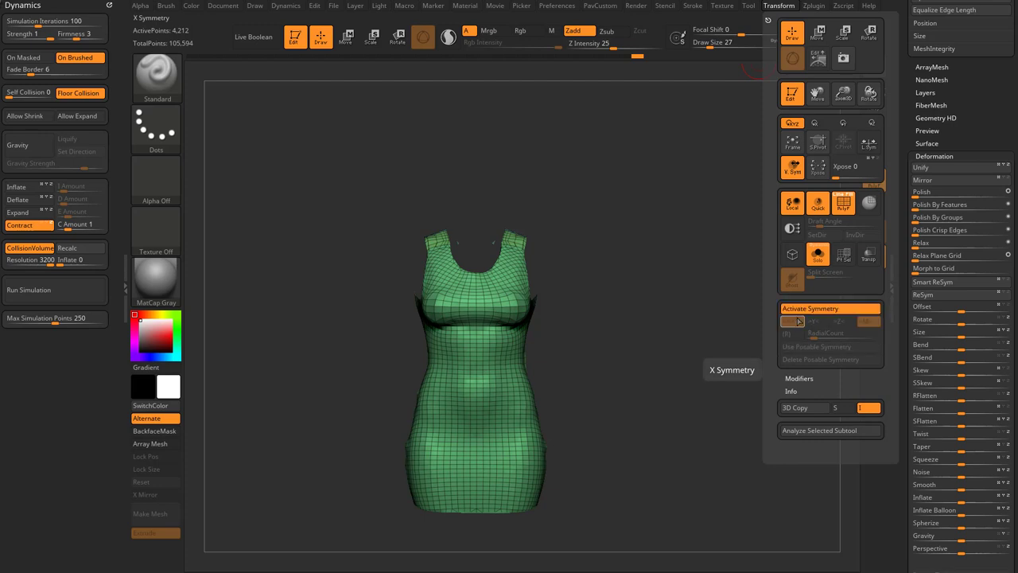
left_click_drag(754, 325, 720, 328)
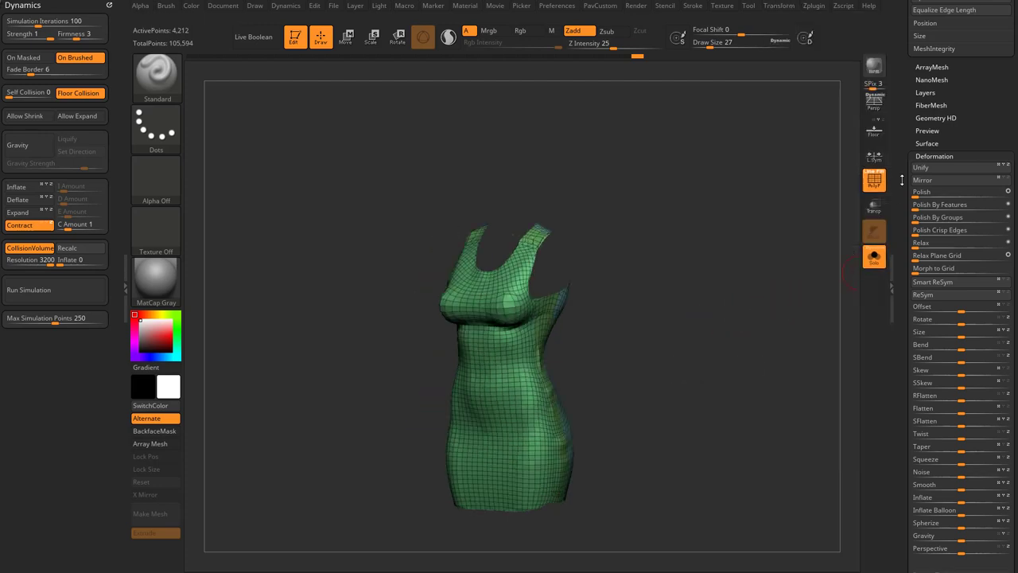
Set ZRemesher's AdaptiveSize to 45 and remesh the dress with the Same polygon count option
left_click_drag(902, 171, 895, 304)
left_click(924, 434, "shift")
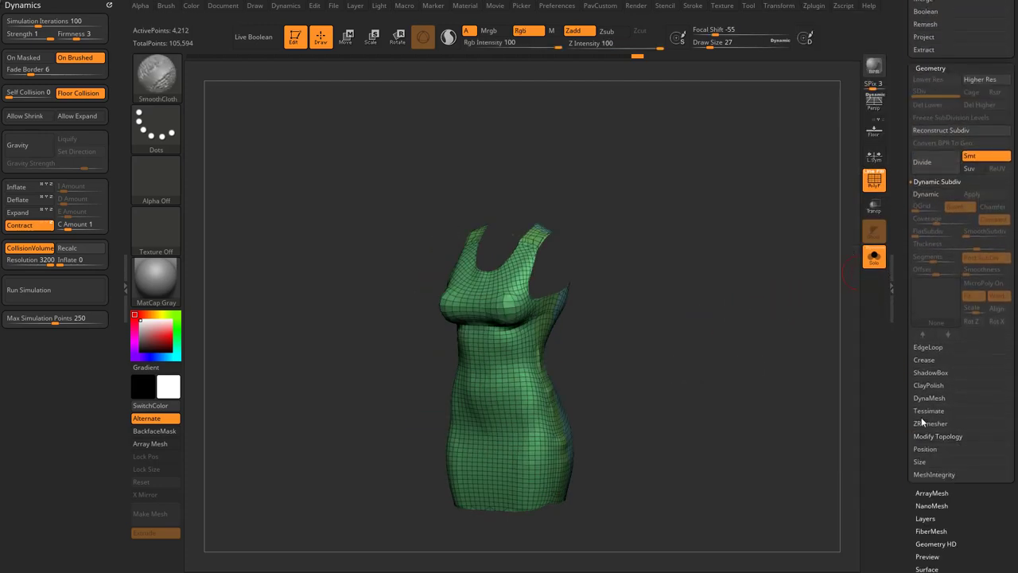
left_click(923, 422)
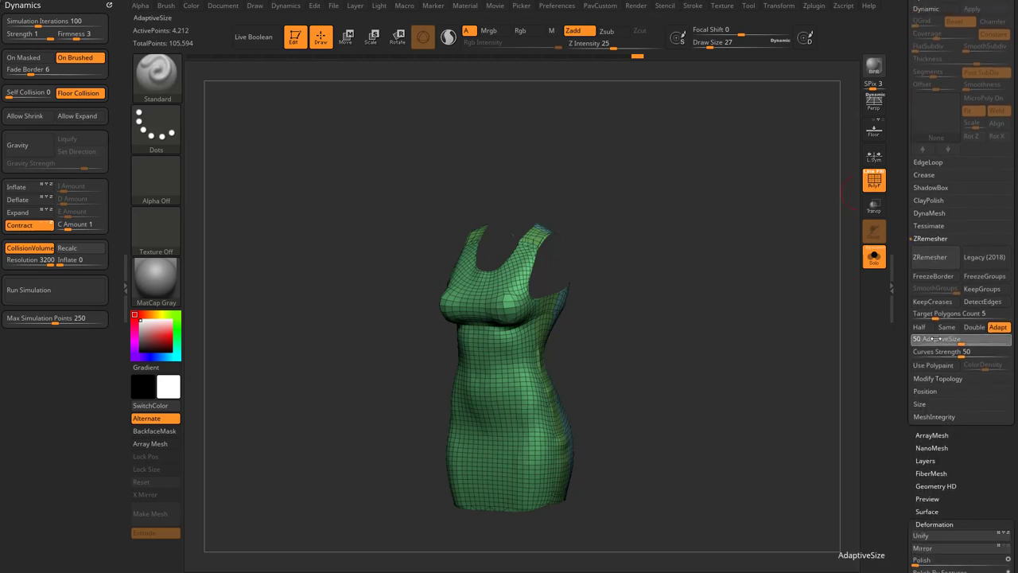
left_click(927, 340)
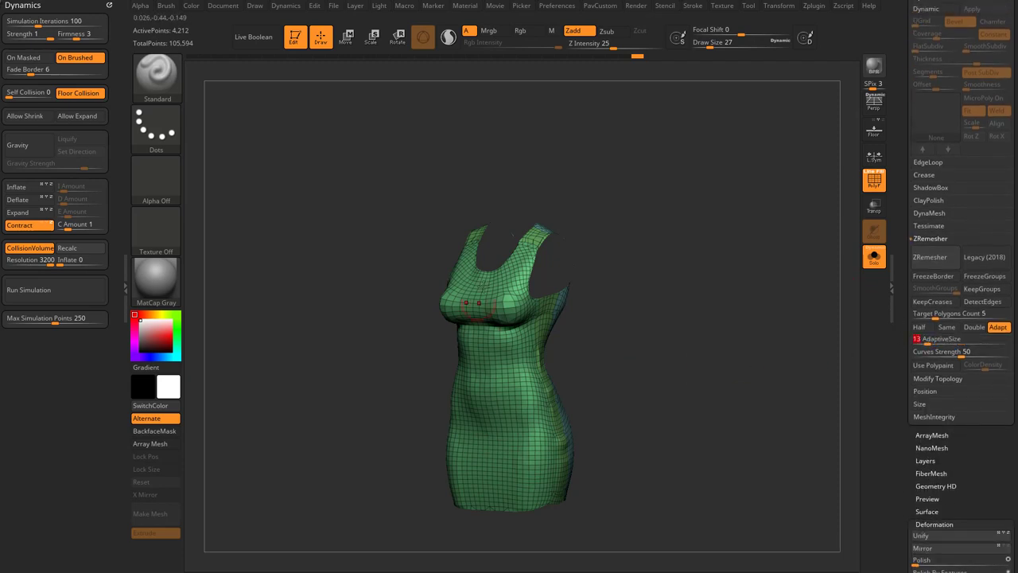
type("58")
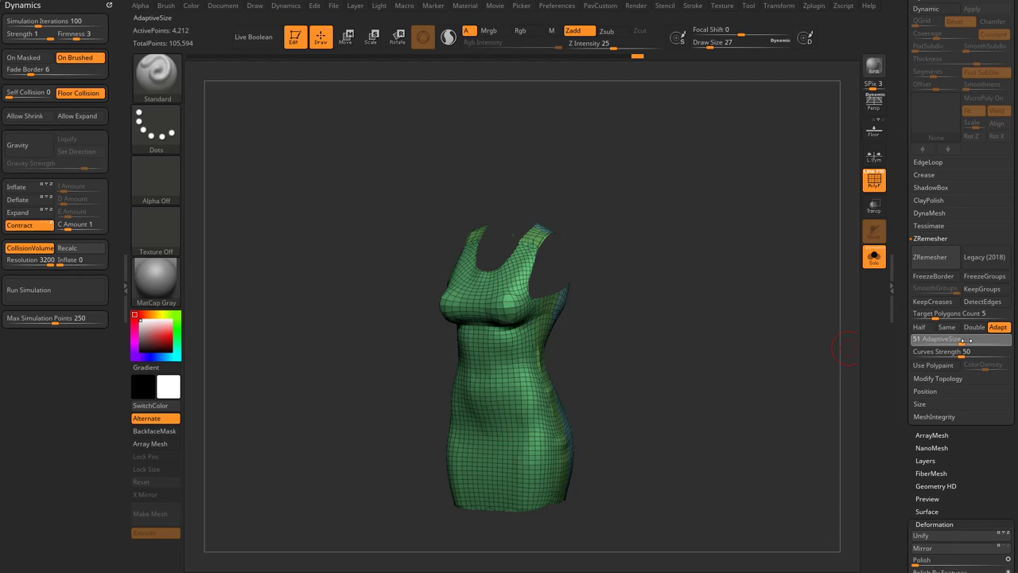
key("Return")
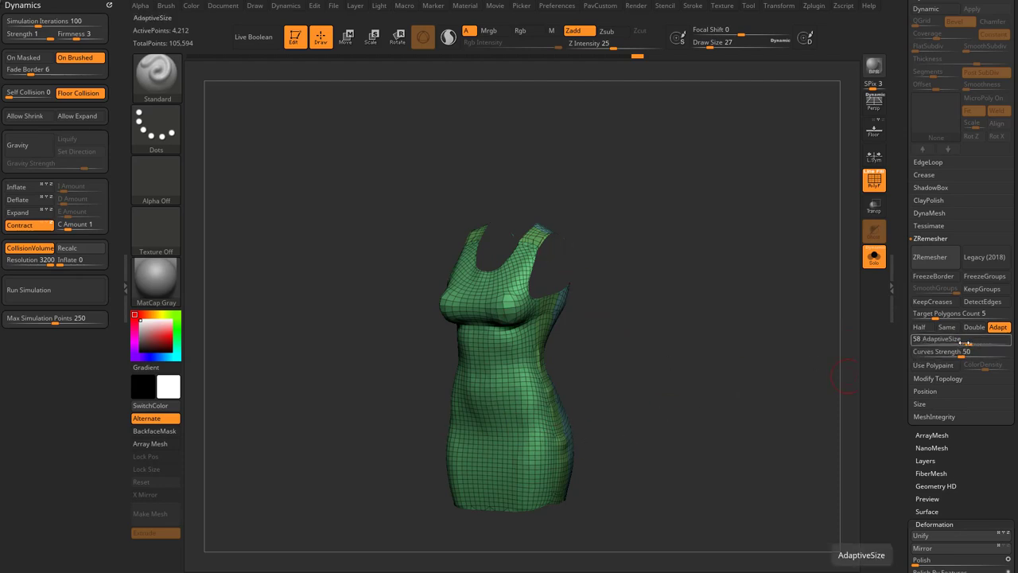
mouse_move(966, 341)
left_mouse_down()
mouse_move(948, 342)
mouse_move(957, 342)
left_mouse_up()
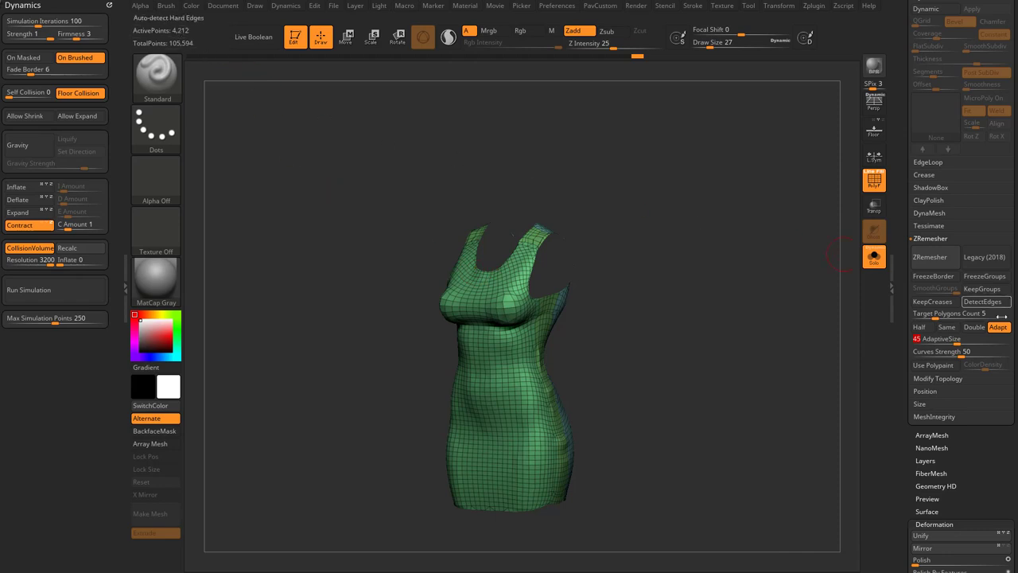
left_click(930, 257)
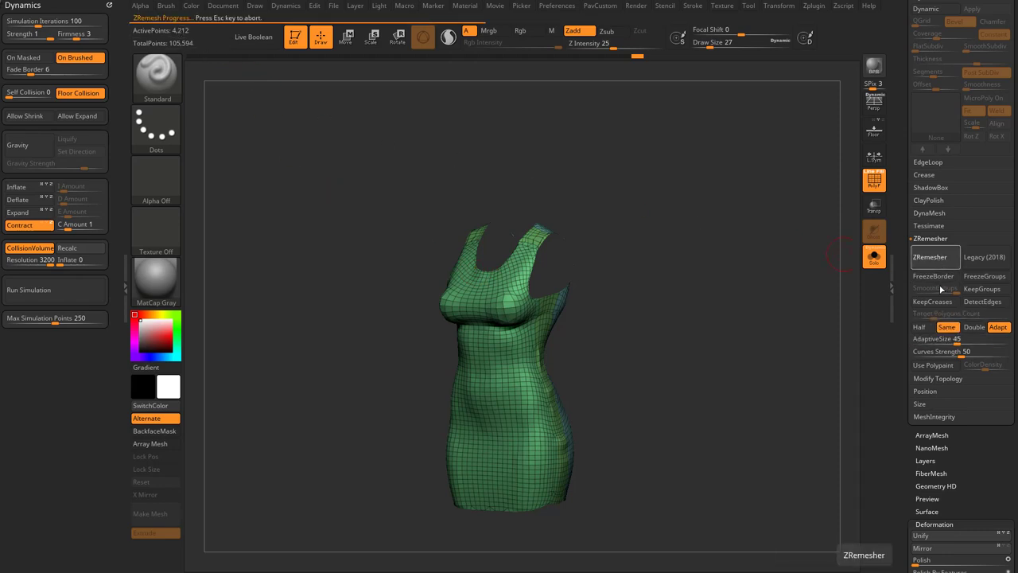
Try remeshing the dress with ZRemesher's Half option, inspect the topology and undo that remesh
left_click_drag(614, 310, 960, 318)
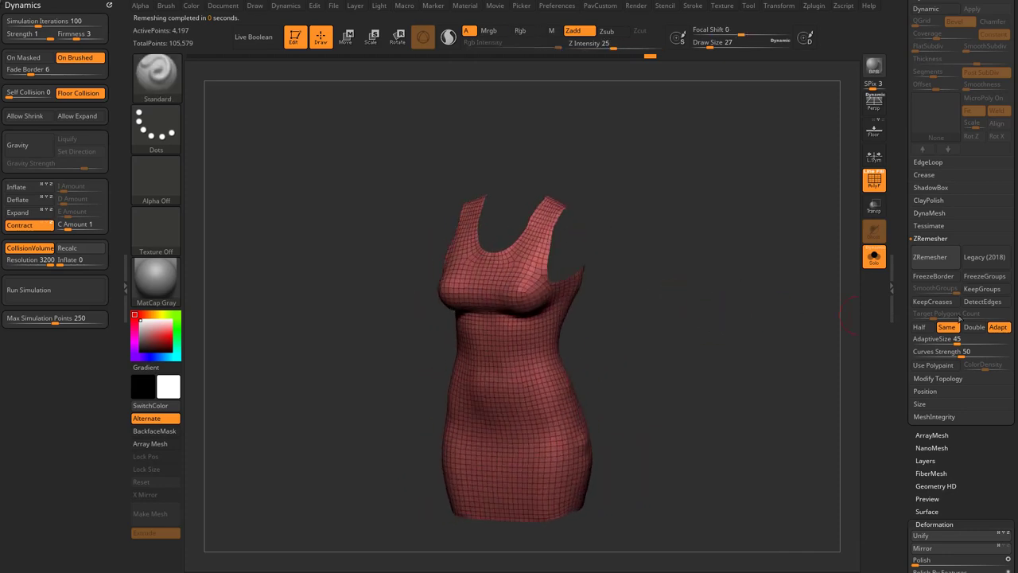
left_click(931, 257)
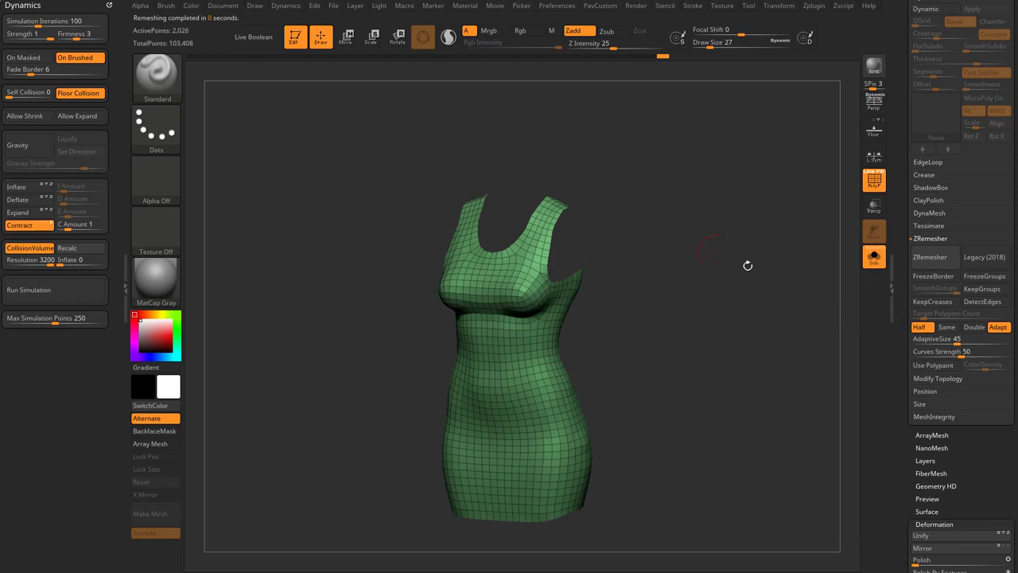
left_click_drag(748, 265, 843, 291)
key("ctrl+z")
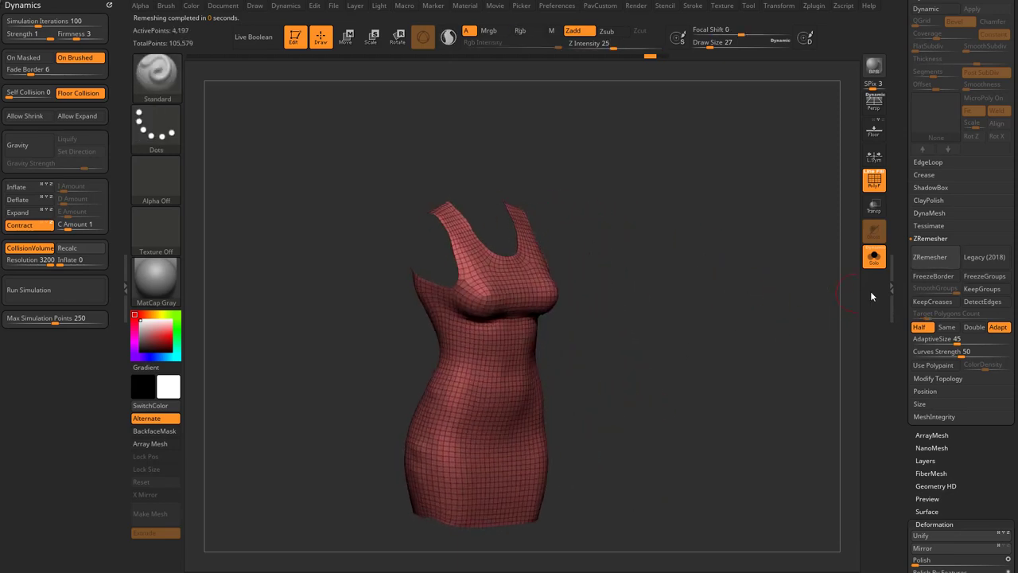
Switch the dress's material to SkinShade4
scroll(946, 243, "up", 10)
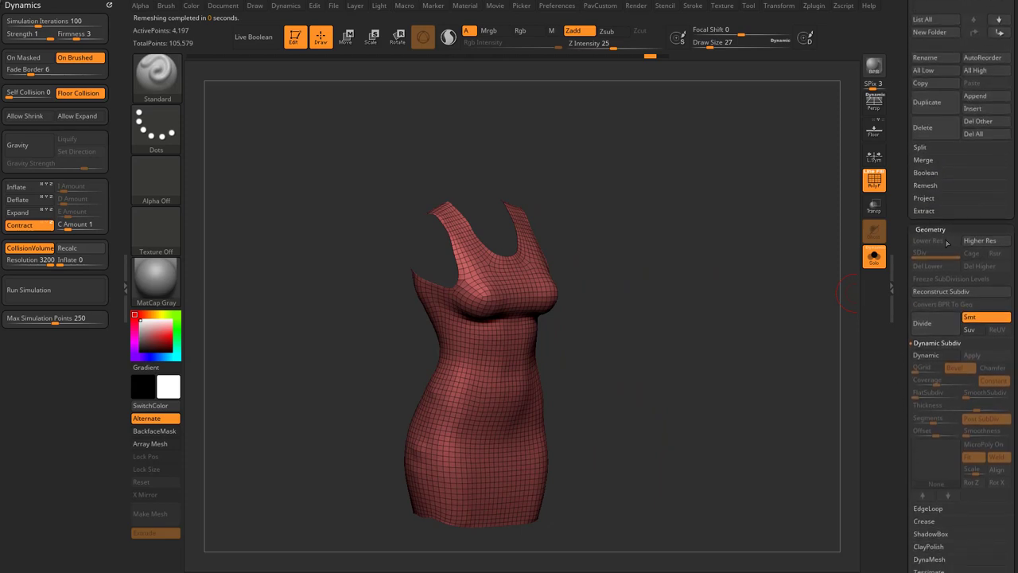
left_click(163, 284)
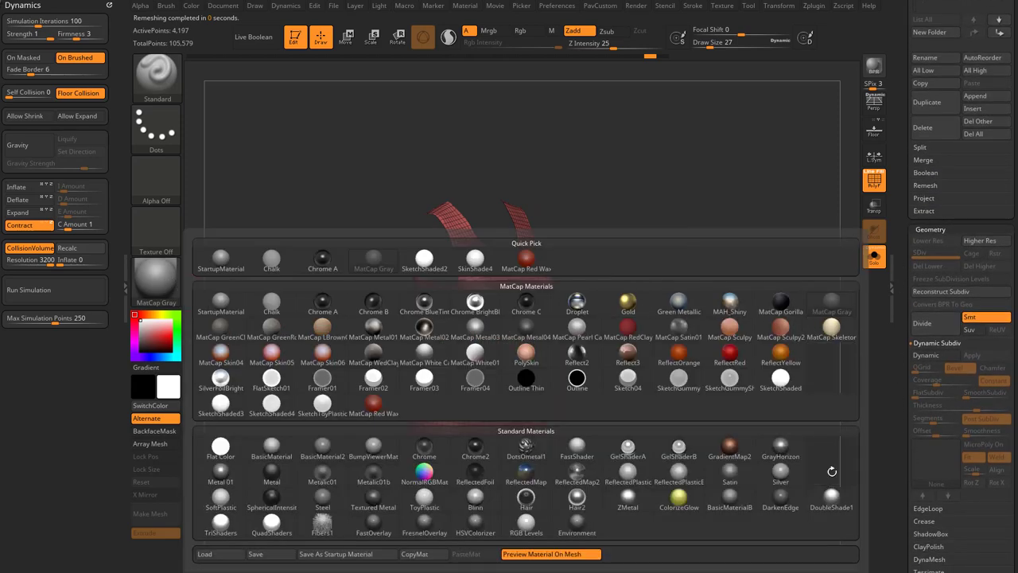
left_click(831, 471)
Turn on Dynamic Subdiv for the dress and set its Thickness to 0.00532
scroll(905, 244, "down", 4)
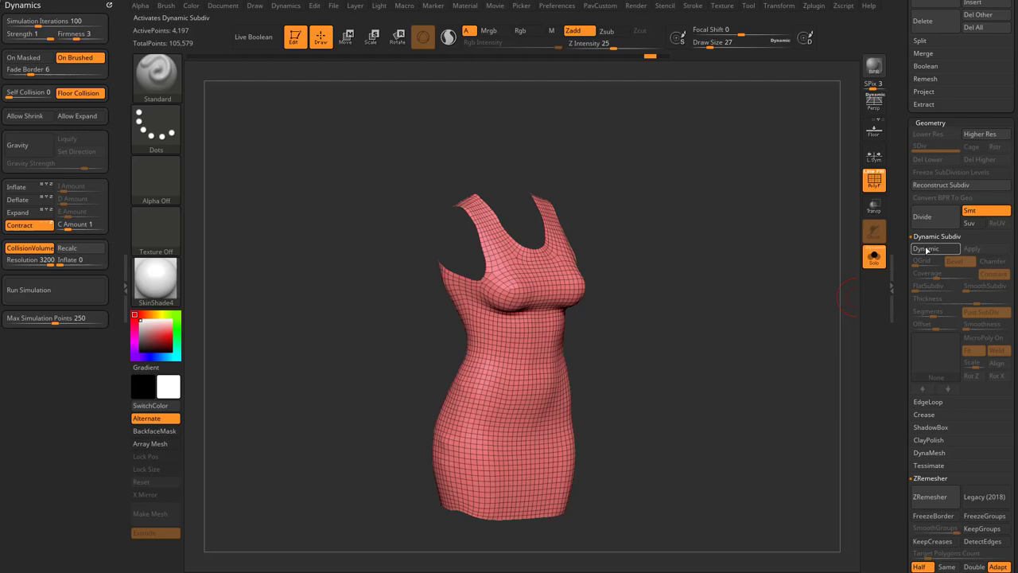
left_click(926, 249)
left_click(940, 298)
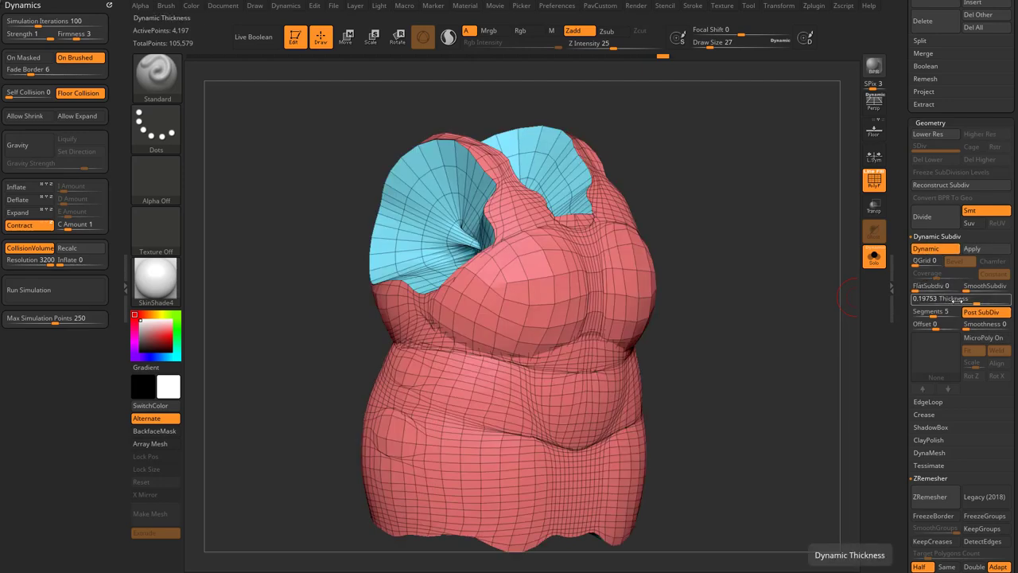
left_click_drag(952, 301, 904, 308)
left_click_drag(841, 332, 833, 344)
left_click_drag(916, 288, 947, 290)
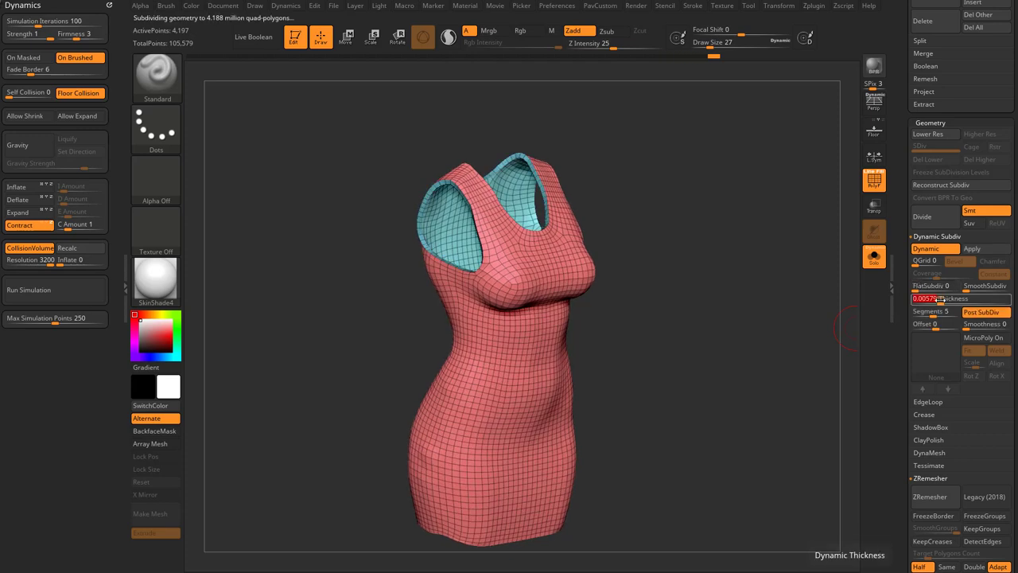
Test the dress's thickness Offset in both directions, including 100, and turn Dynamic Subdiv off
left_click_drag(763, 421, 801, 360)
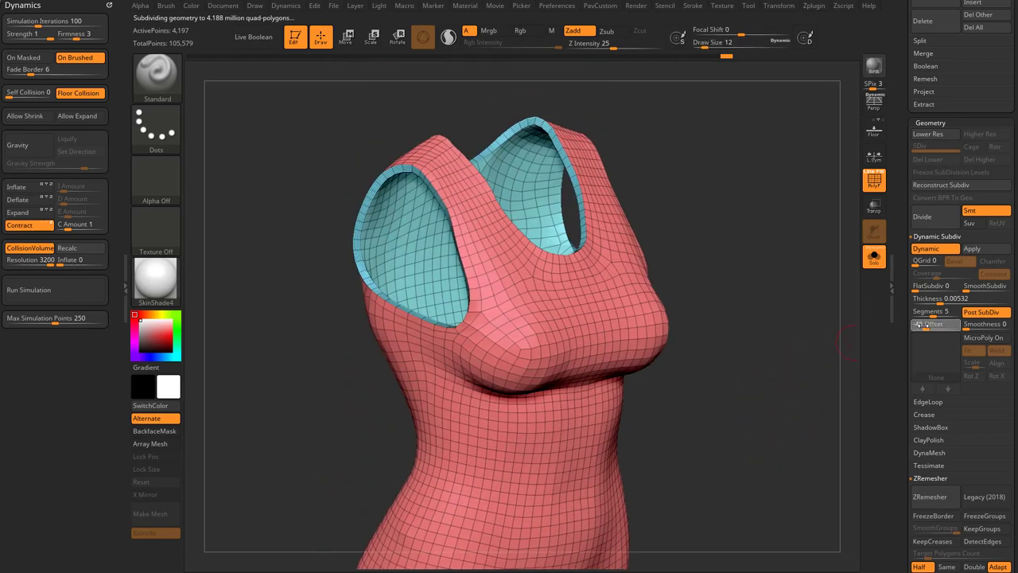
left_click_drag(920, 325, 870, 346)
left_click_drag(946, 324, 705, 308)
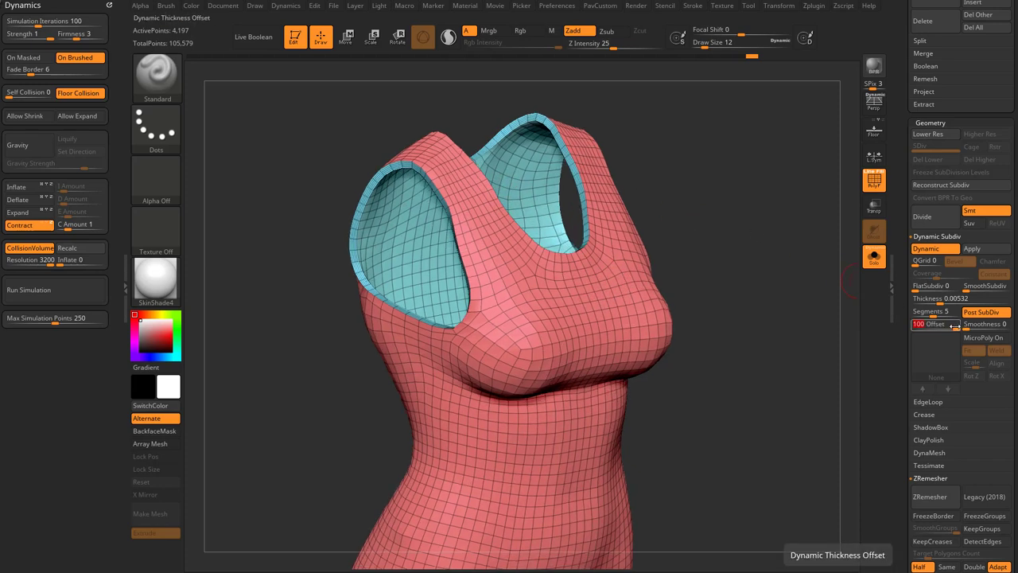
left_click_drag(957, 327, 914, 334)
left_click(925, 248)
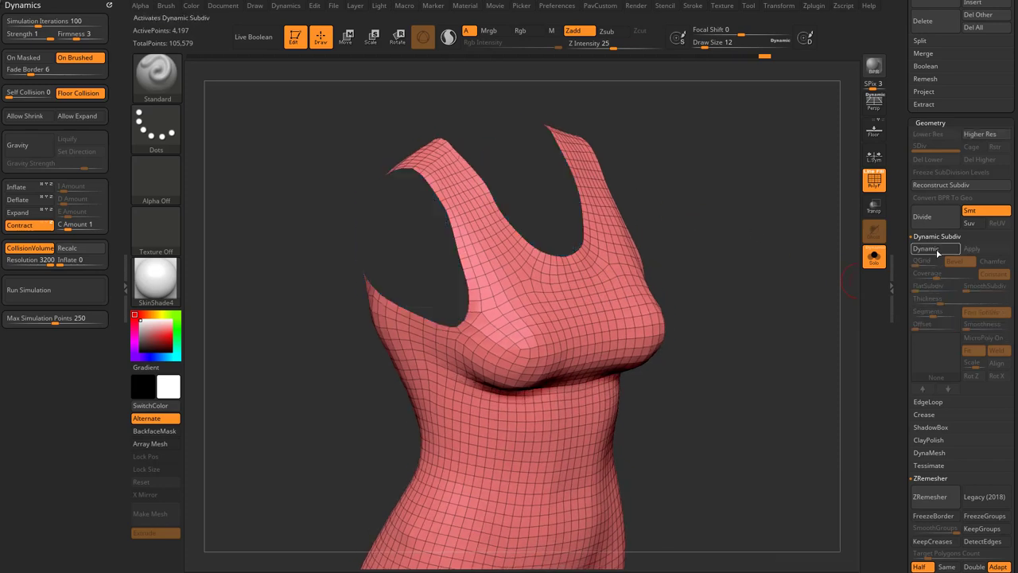
Turn Dynamic Subdiv back on for the dress, try Offset 100, and set the thickness Segments to 1 and Offset to 0
left_click(925, 248)
left_click_drag(922, 327, 955, 327)
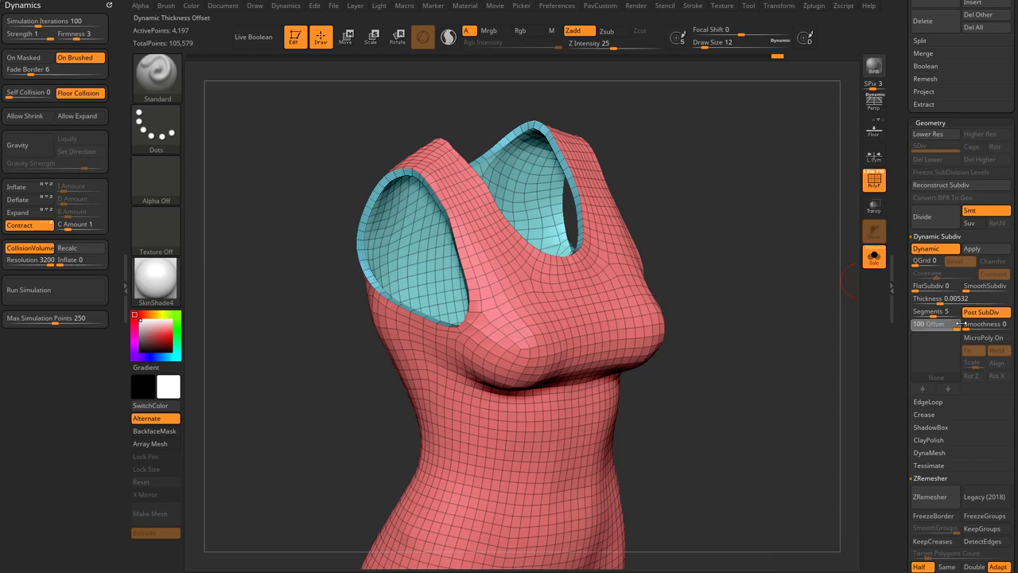
left_click(939, 249)
left_click(939, 249)
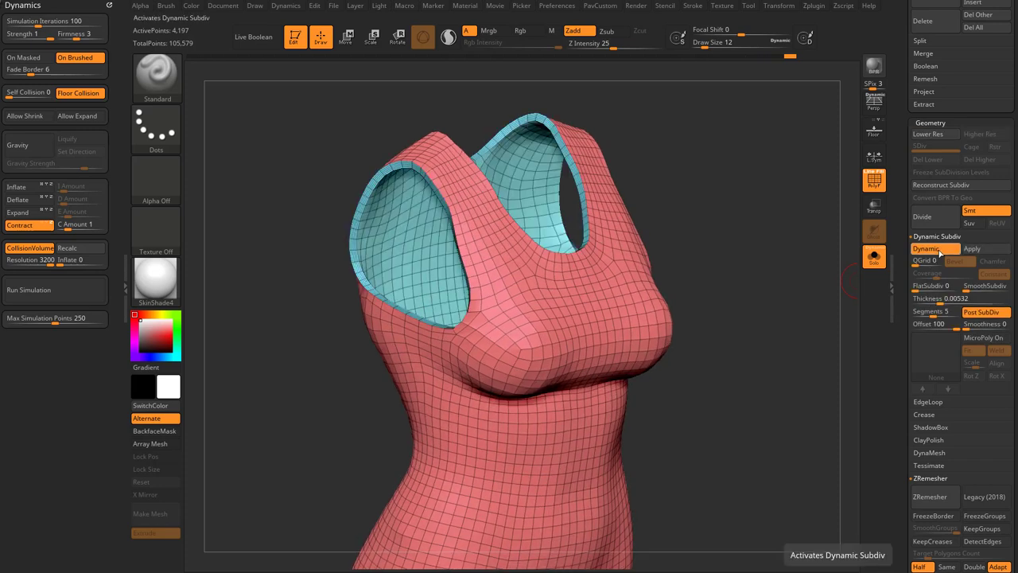
left_click(934, 327)
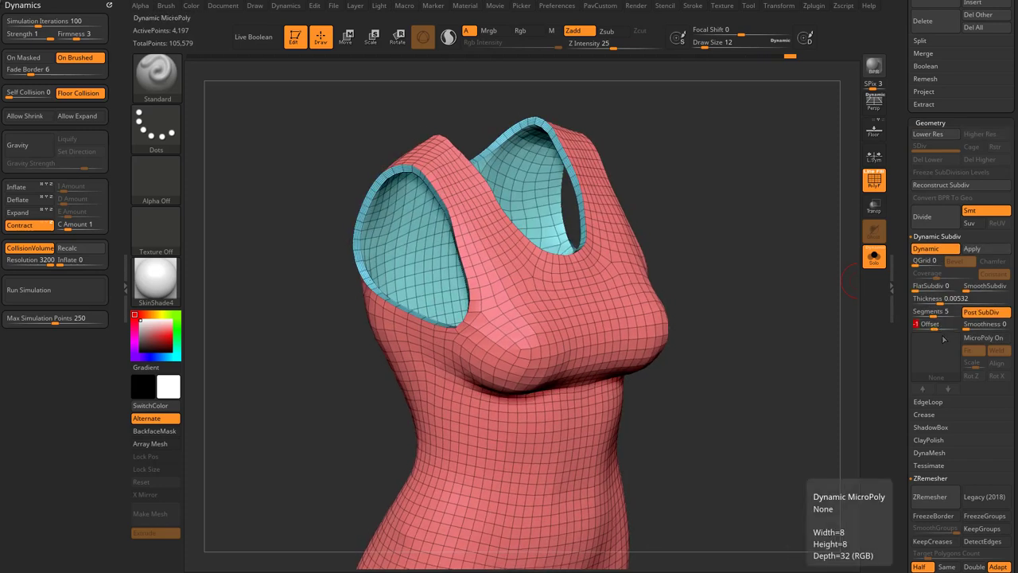
left_click_drag(793, 291, 801, 327)
left_click_drag(932, 314, 894, 314)
left_click_drag(809, 247, 851, 328)
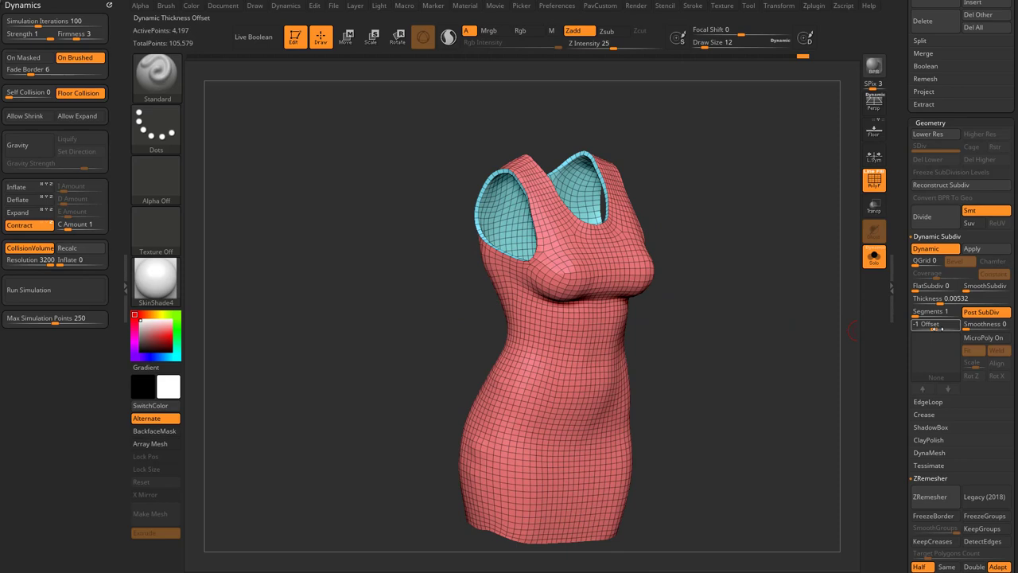
Hide the polyframe, turn off Solo so the body shows with the dress, and switch the material to StartupMaterial
left_click(876, 185)
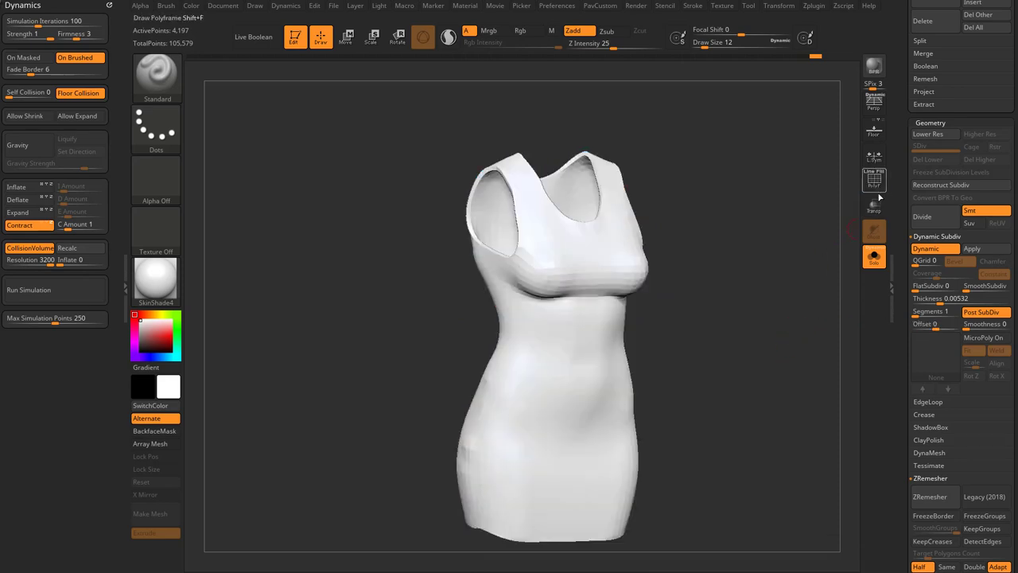
left_click(874, 256)
left_click_drag(814, 280, 645, 263)
left_click(159, 291)
left_click(221, 261)
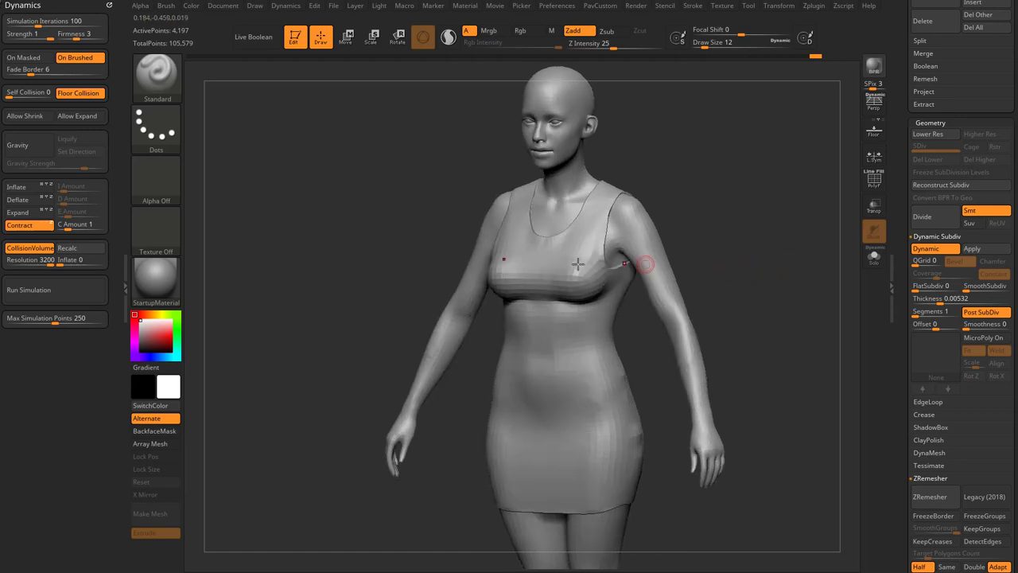
Run the cloth simulation with Contract so the thickened dress tightens onto the body
left_click(32, 289)
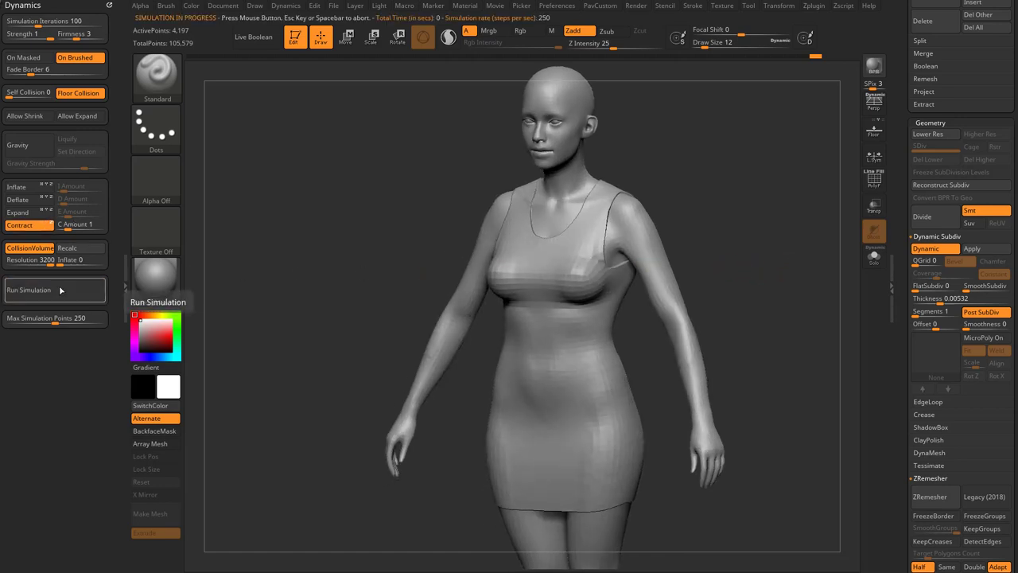
left_click_drag(722, 279, 767, 247)
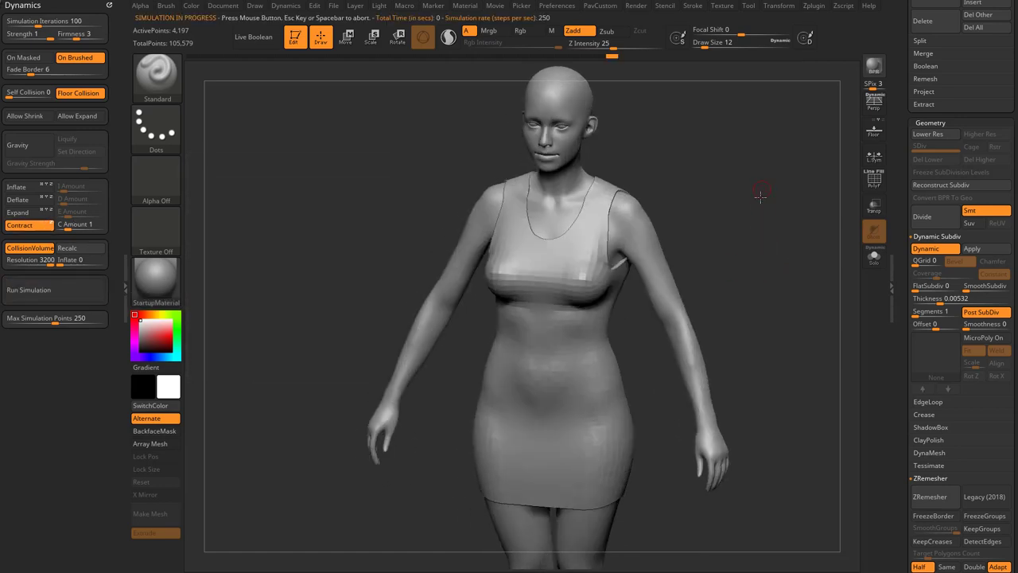
mouse_move(760, 196)
left_mouse_down()
mouse_move(757, 215)
mouse_move(716, 227)
left_mouse_up()
key("b")
key("p")
key("i")
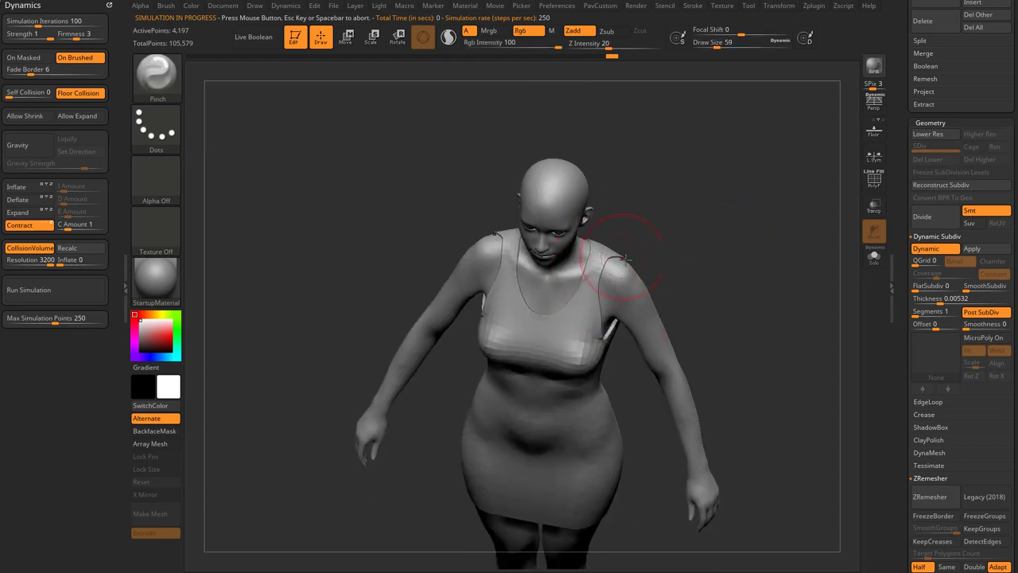
right_click_drag(616, 263, 667, 276)
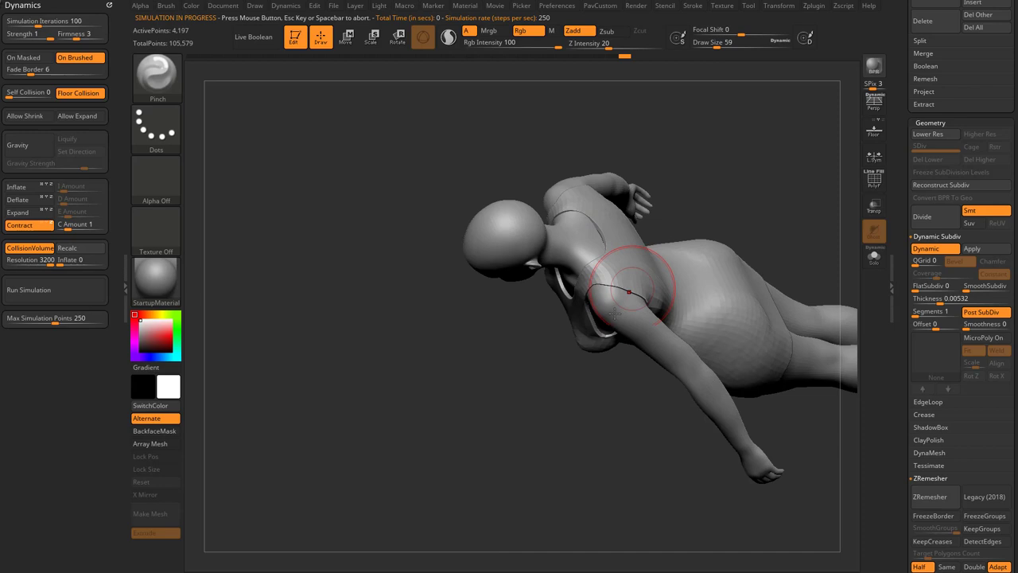
key("s")
left_click_drag(622, 302, 610, 302)
Adjust the dress's armhole edges at the shoulders, underarms and back with the Move brush to fit the body
key("b")
key("m")
key("v")
left_click_drag(720, 159, 740, 209)
key("s")
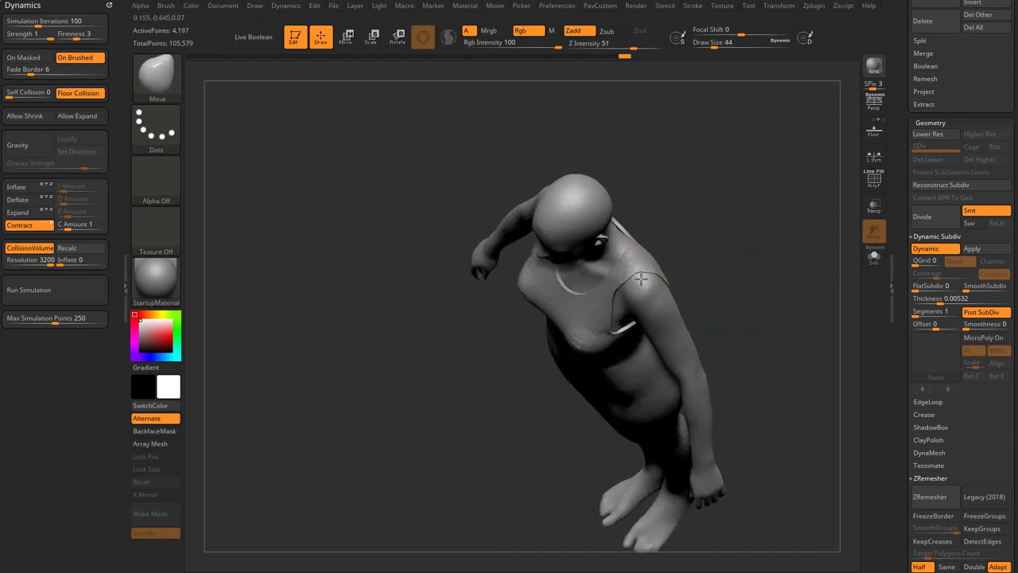
right_click_drag(737, 273, 748, 310)
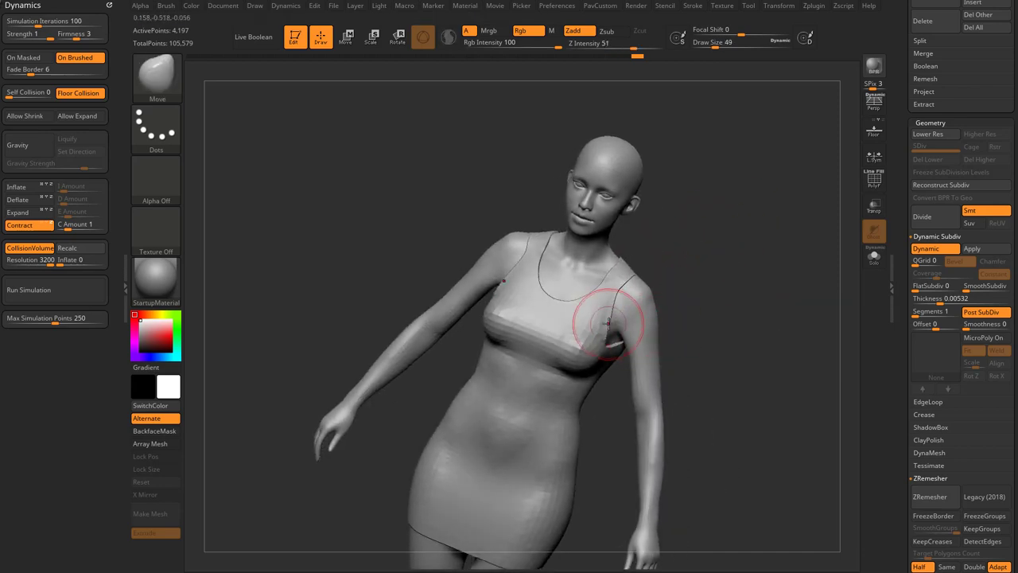
mouse_move(606, 324)
right_mouse_down()
mouse_move(739, 295)
mouse_move(636, 318)
mouse_move(640, 327)
right_mouse_up()
right_click_drag(758, 305, 636, 340)
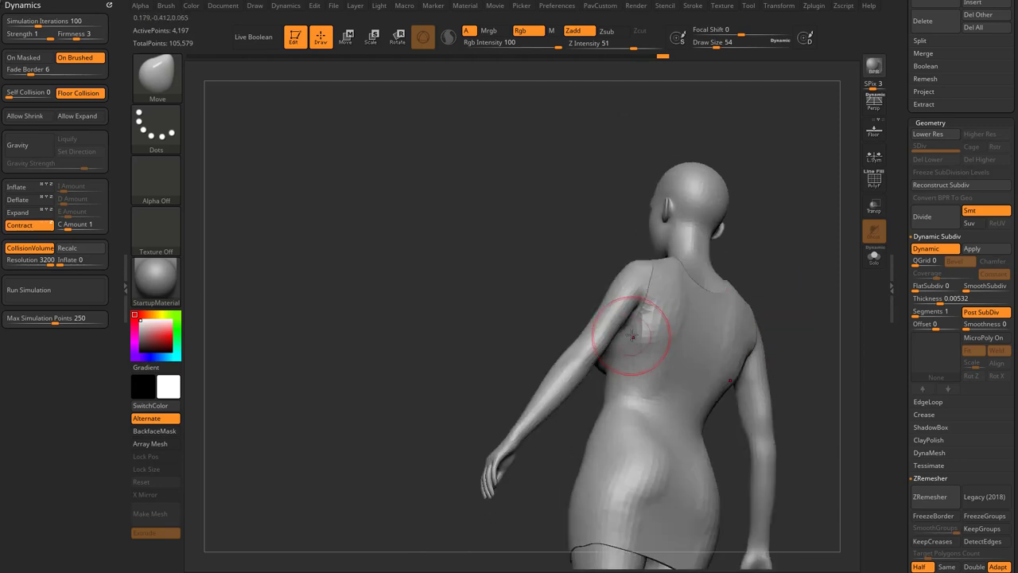
mouse_move(774, 255)
right_mouse_down()
mouse_move(775, 321)
mouse_move(770, 268)
right_mouse_up()
Run the contracting cloth simulation again and divide the dress once to SDiv 2
left_click(80, 293)
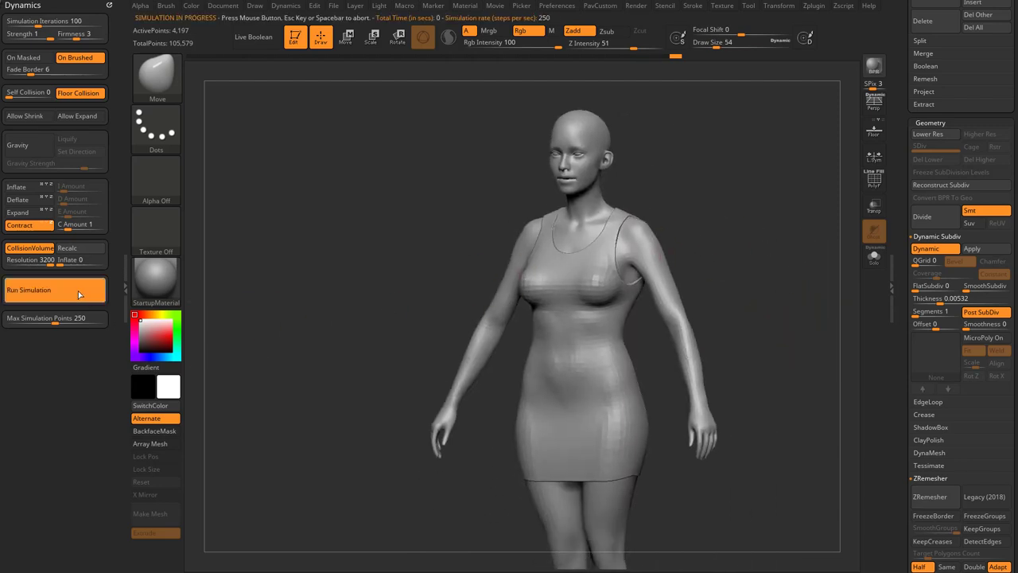
mouse_move(677, 236)
right_mouse_down()
mouse_move(779, 281)
mouse_move(836, 277)
right_mouse_up()
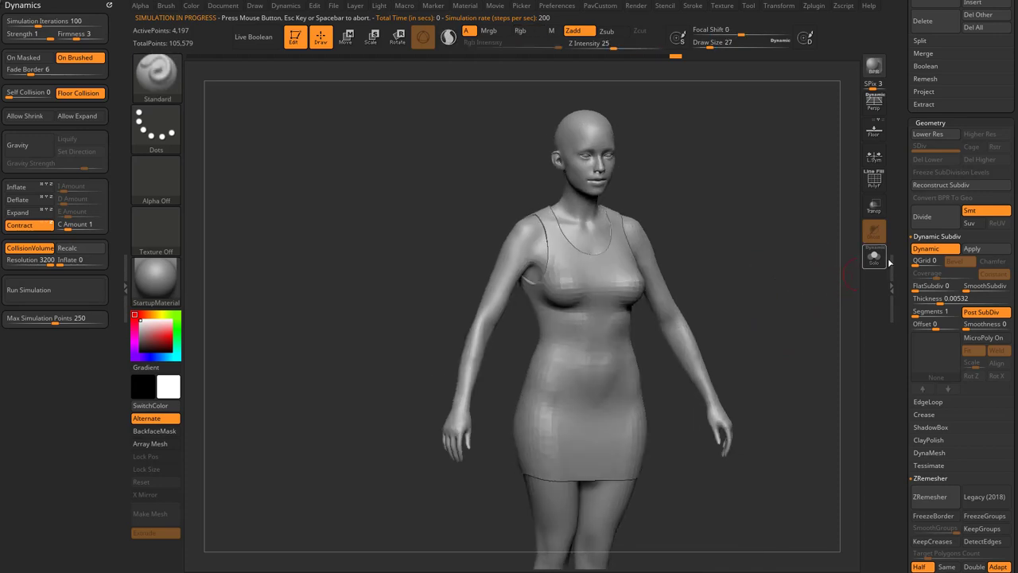
left_click(933, 224)
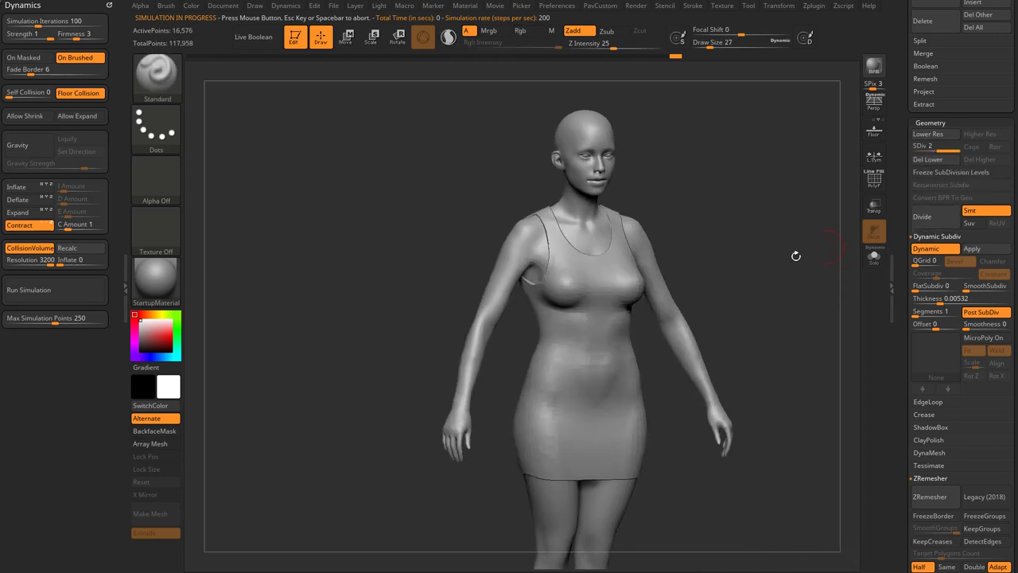
Move the dress up along the Y axis with TransposeCloth to form horizontal folds across the waist and hips
right_click_drag(796, 256, 766, 280)
key("w")
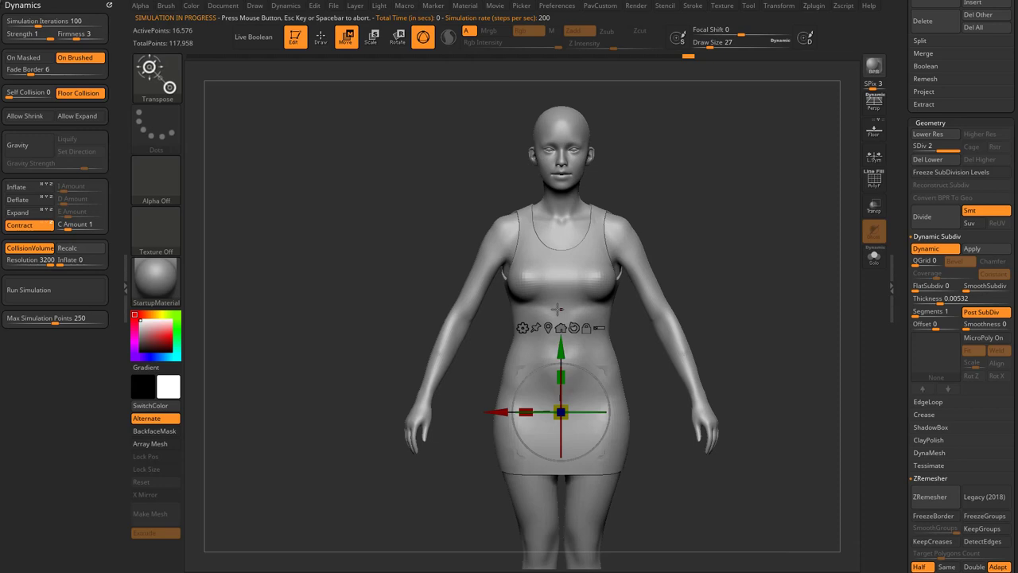
key("b")
key("t")
key("c")
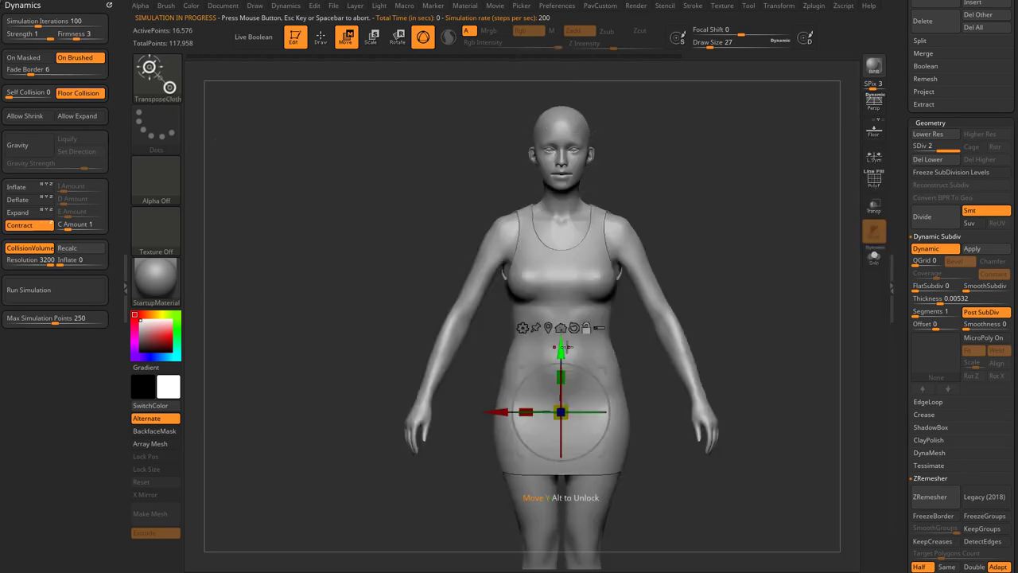
left_click_drag(562, 346, 562, 292)
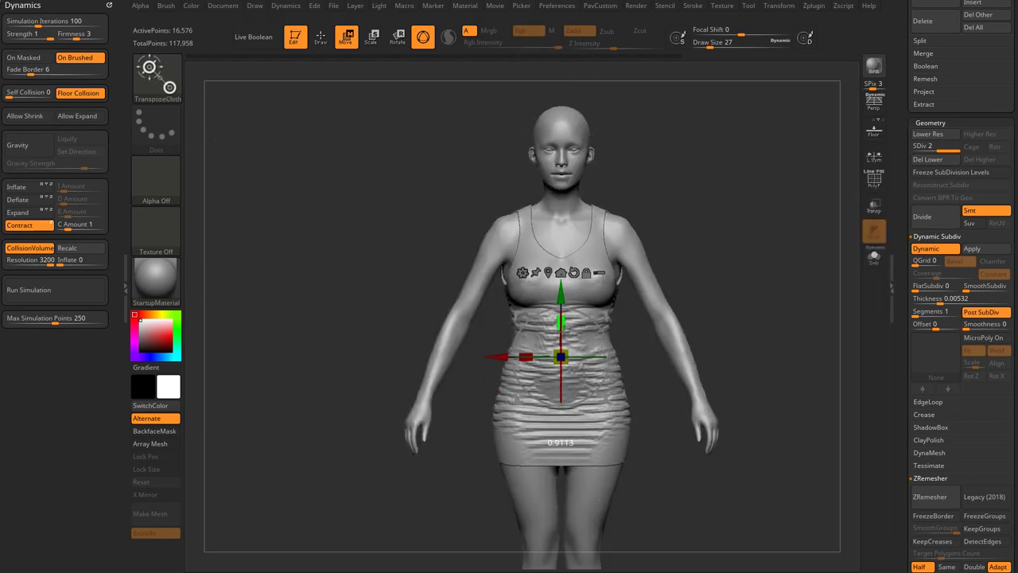
key("q")
left_click_drag(726, 306, 824, 302)
left_click_drag(905, 344, 909, 257)
scroll(915, 279, "down", 8)
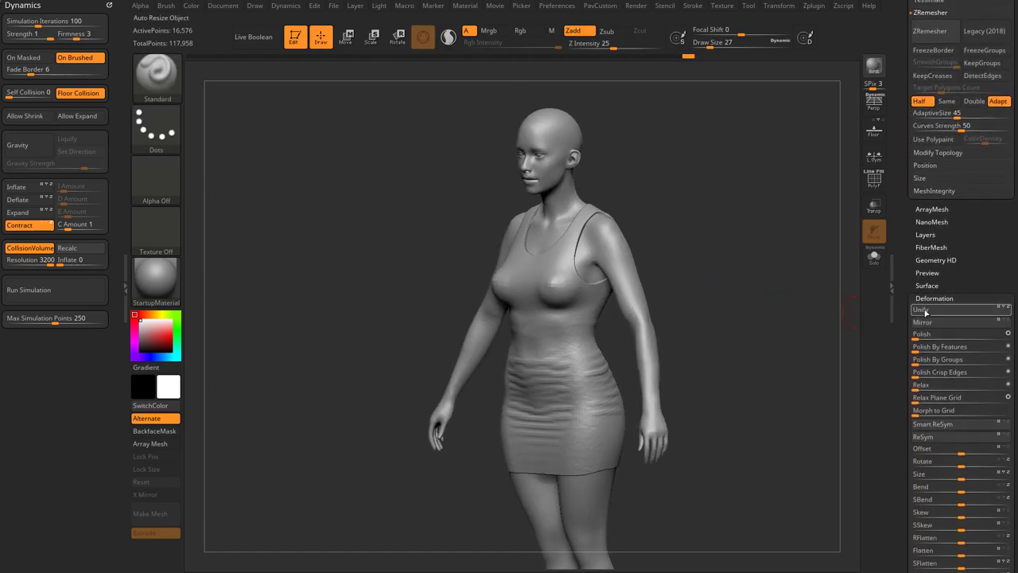
left_click(828, 312)
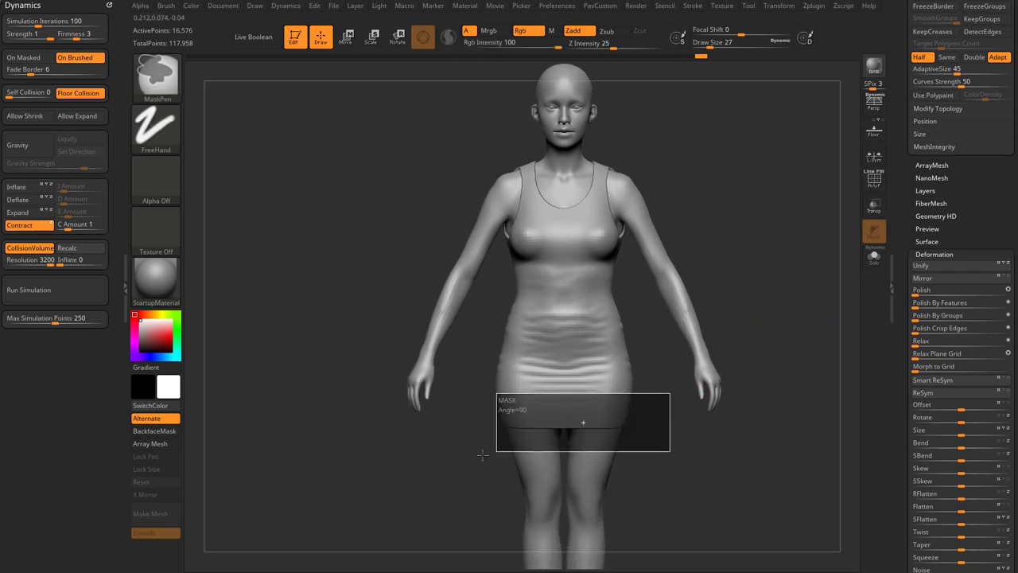
Mask the dress's hem band, blur the mask's edge and invert it so only the hem is left unmasked
left_click_drag(642, 427, 735, 411)
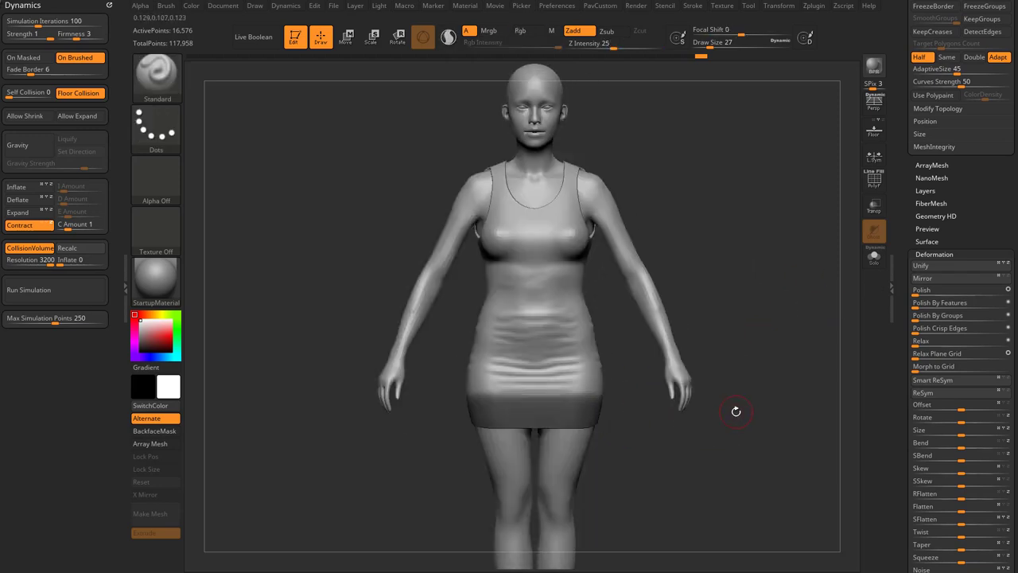
left_click(752, 338, "ctrl")
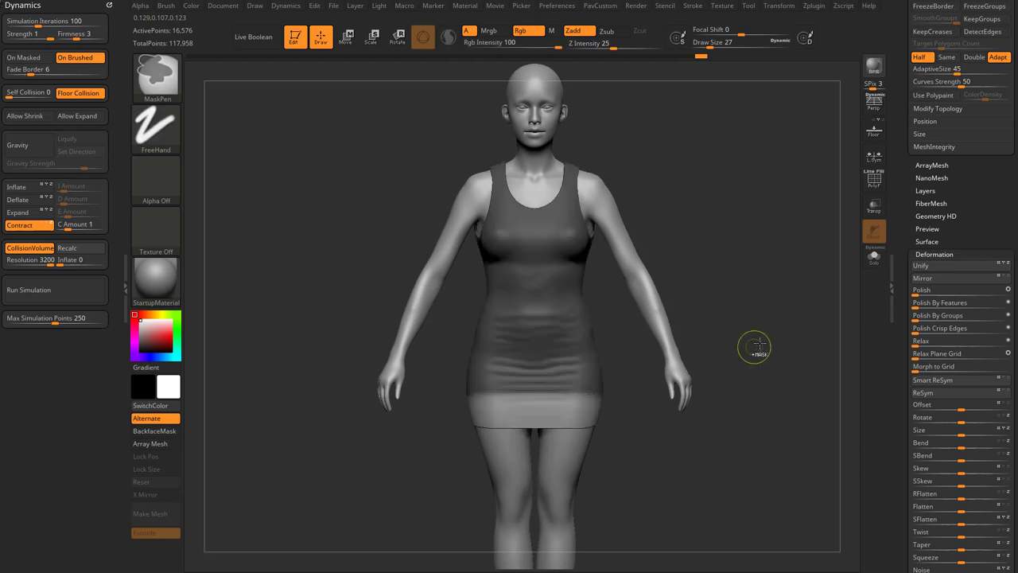
left_click(549, 328, "ctrl")
left_click(774, 292, "ctrl")
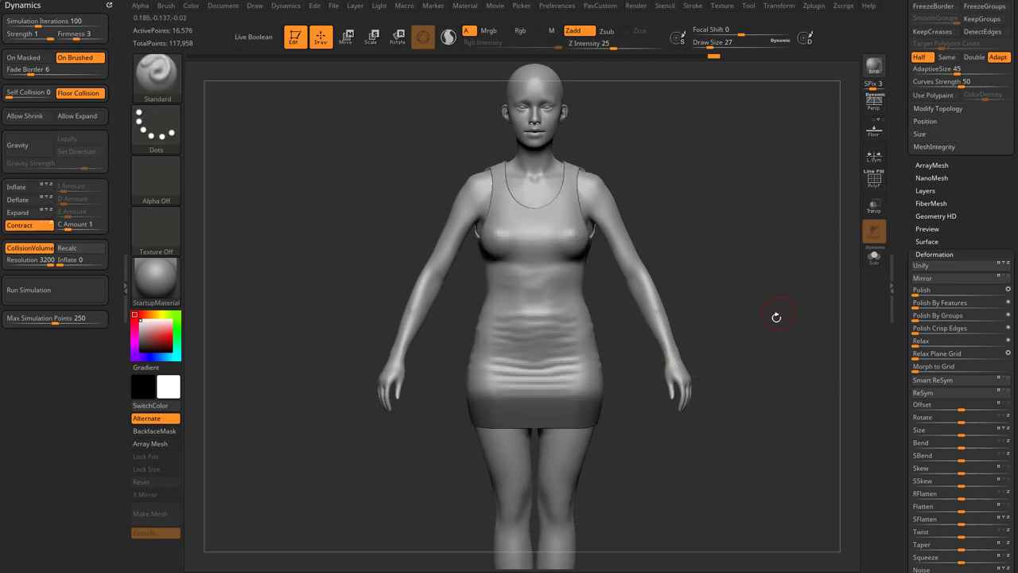
left_click(753, 304, "ctrl")
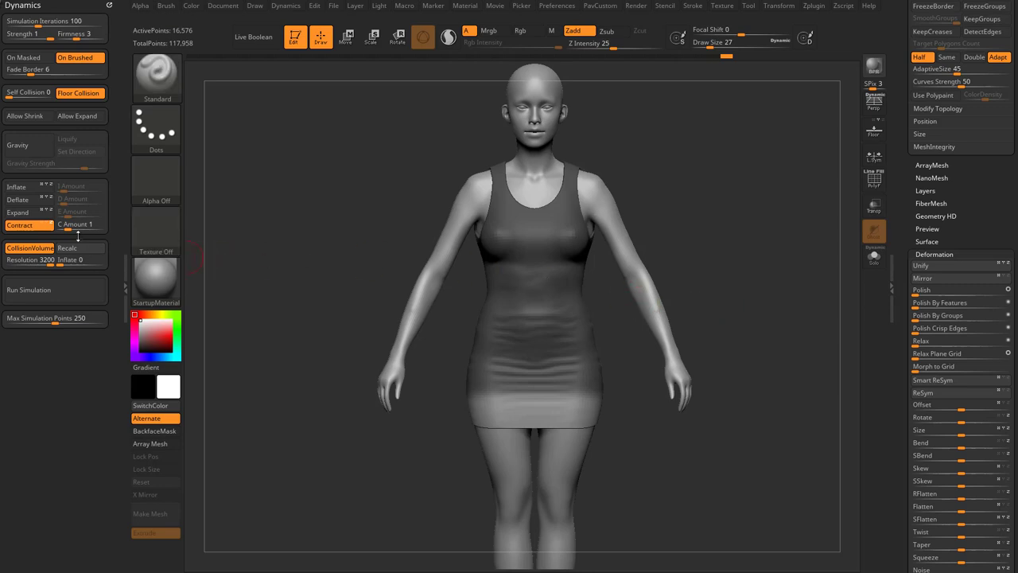
Enable Expand with amount 1, run the simulation to ruffle the unmasked hem, and clear the mask
left_click(32, 213)
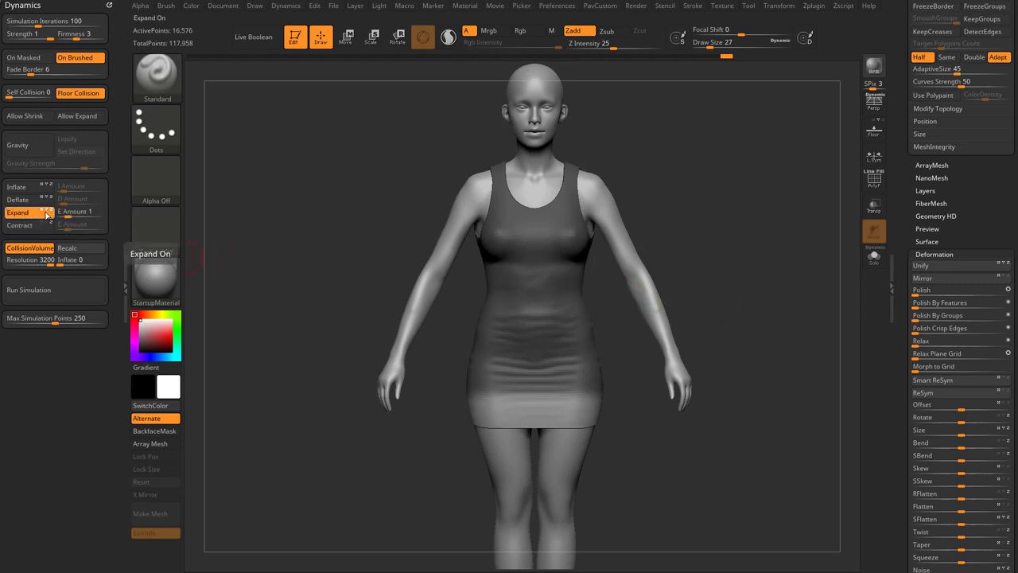
left_click_drag(352, 215, 523, 358)
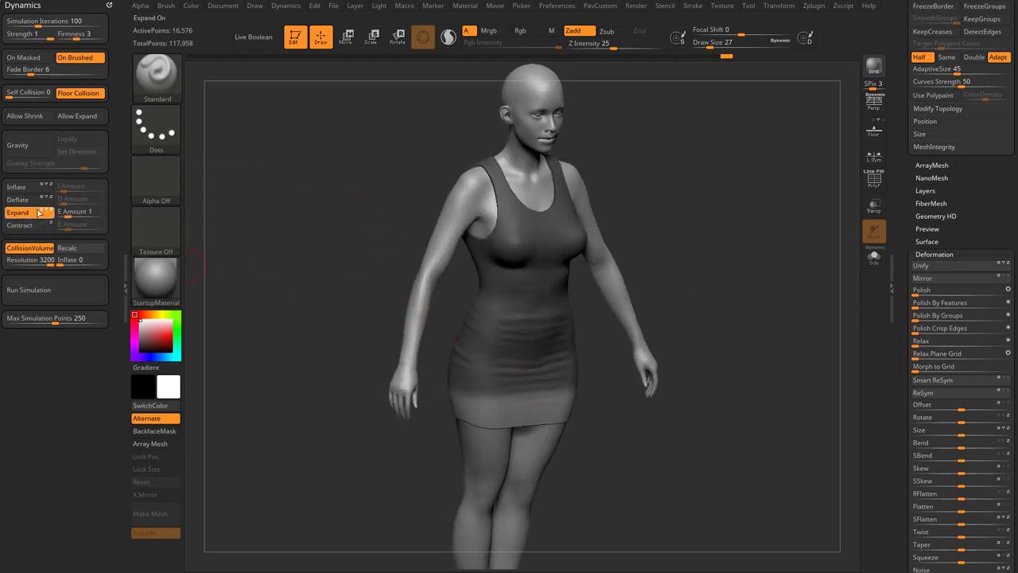
mouse_move(777, 312)
left_mouse_down()
mouse_move(734, 311)
mouse_move(766, 317)
left_mouse_up()
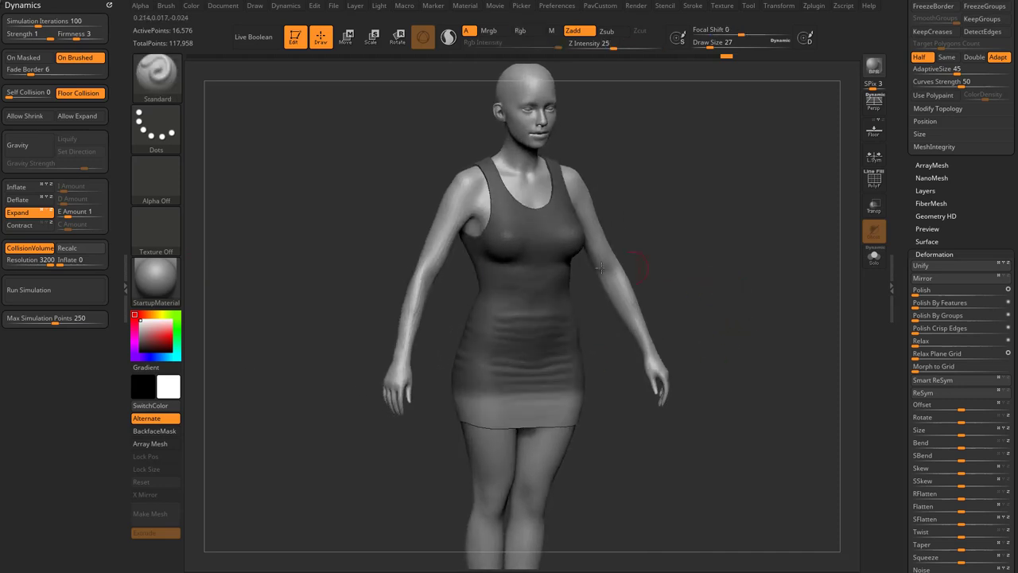
left_click(70, 290)
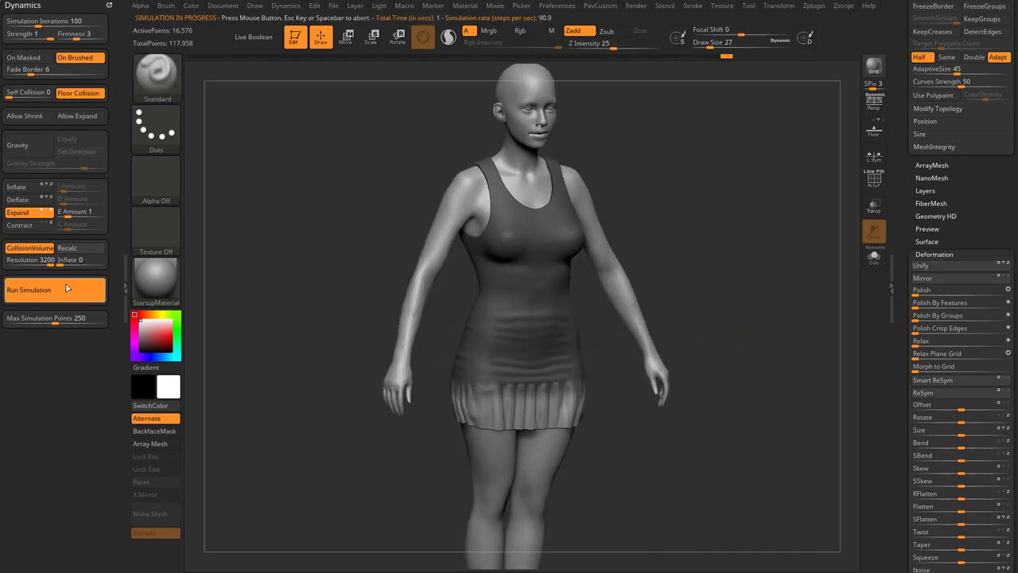
left_click_drag(710, 262, 781, 283)
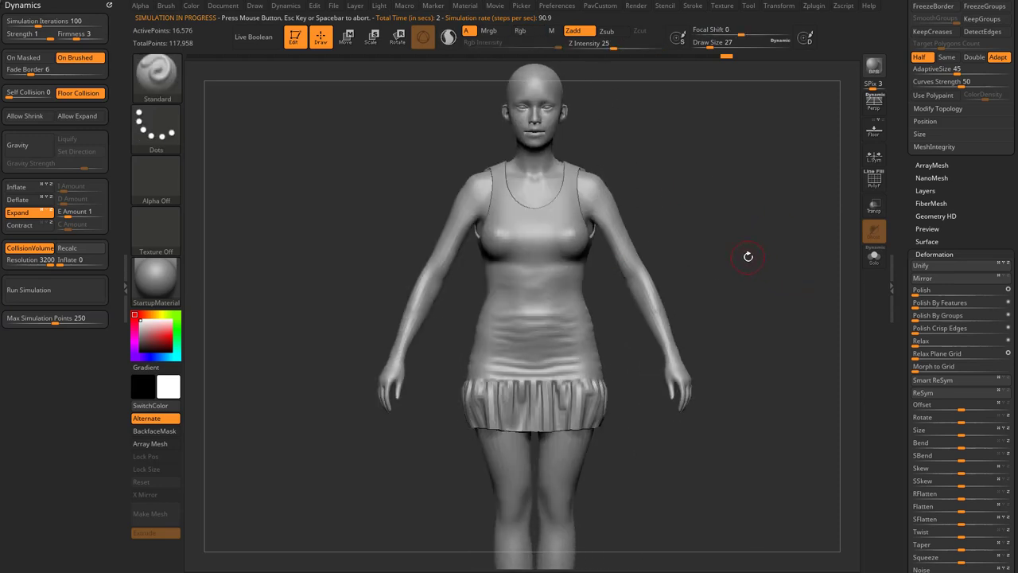
Choose the ClothNudge brush, try a stroke across the dress's front below the waist, and undo it
key("b")
key("c")
key("n")
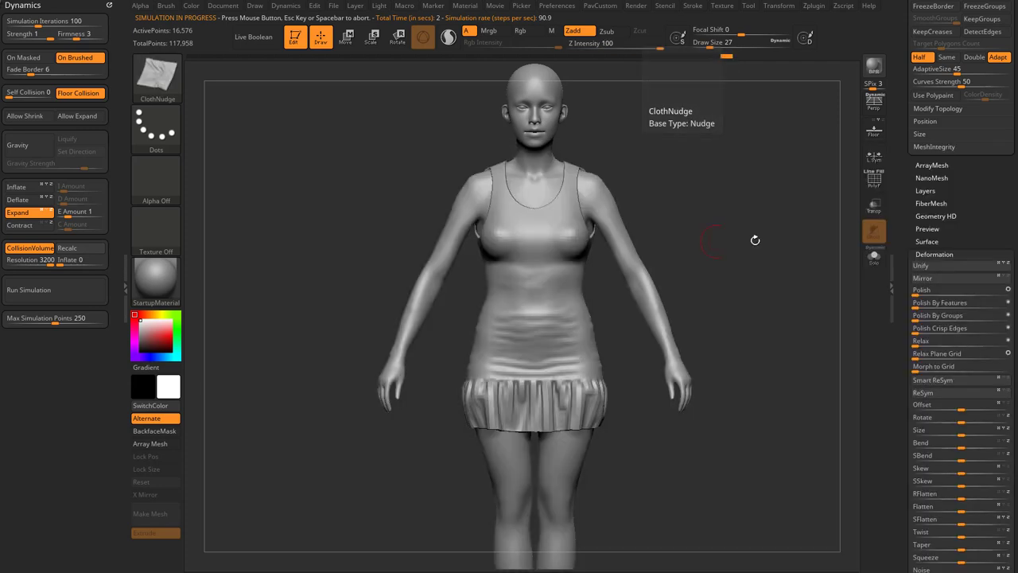
left_click_drag(768, 229, 764, 306, "alt")
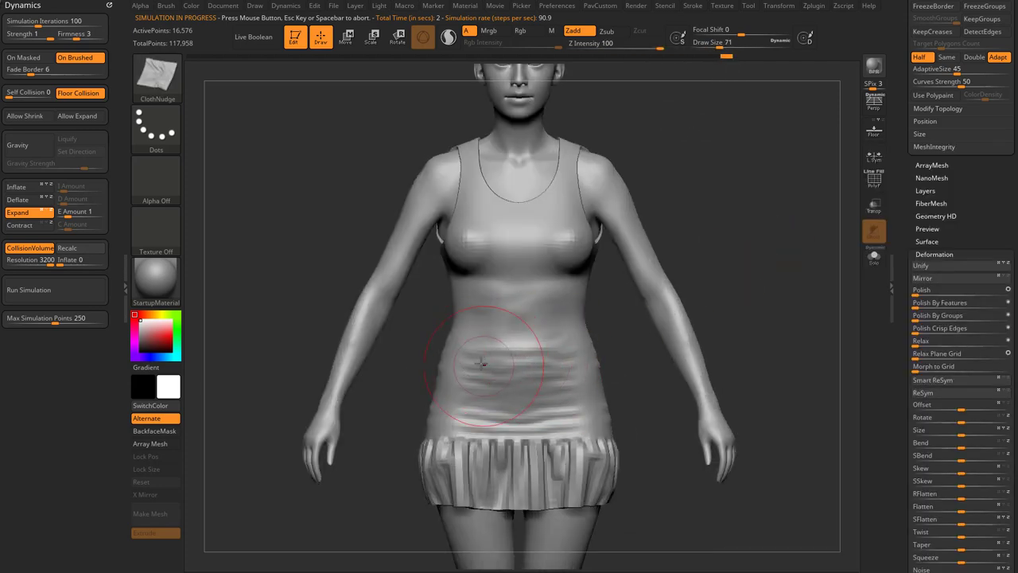
mouse_move(480, 362)
left_mouse_down()
mouse_move(496, 361)
mouse_move(487, 373)
mouse_move(509, 364)
left_mouse_up()
key("[")
key("ctrl+z")
Turn off Expand and nudge diagonal folds with ClothNudge across the dress's front below the waist and across its lower back
left_click(19, 213)
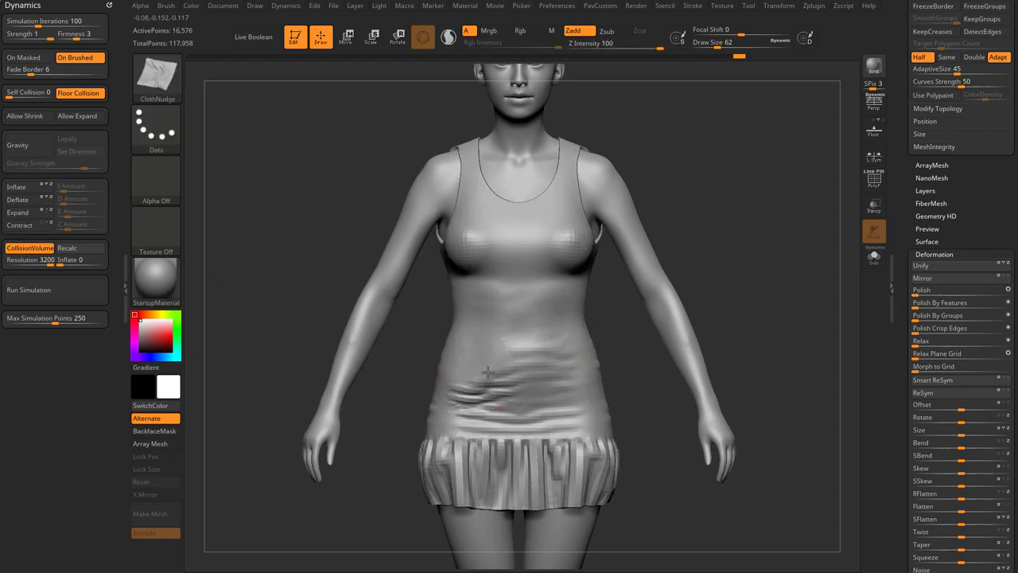
left_click_drag(466, 372, 517, 356)
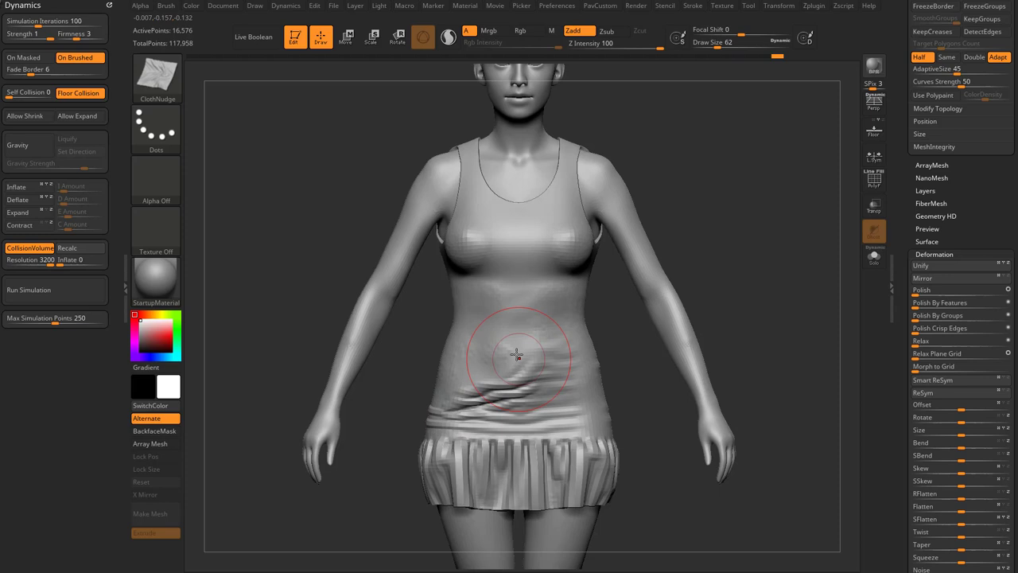
mouse_move(487, 318)
left_mouse_down()
mouse_move(523, 302)
mouse_move(441, 345)
left_mouse_up()
mouse_move(723, 323)
left_mouse_down()
mouse_move(729, 298)
mouse_move(763, 306)
left_mouse_up()
mouse_move(517, 314)
left_mouse_down()
mouse_move(583, 297)
mouse_move(540, 302)
left_mouse_up()
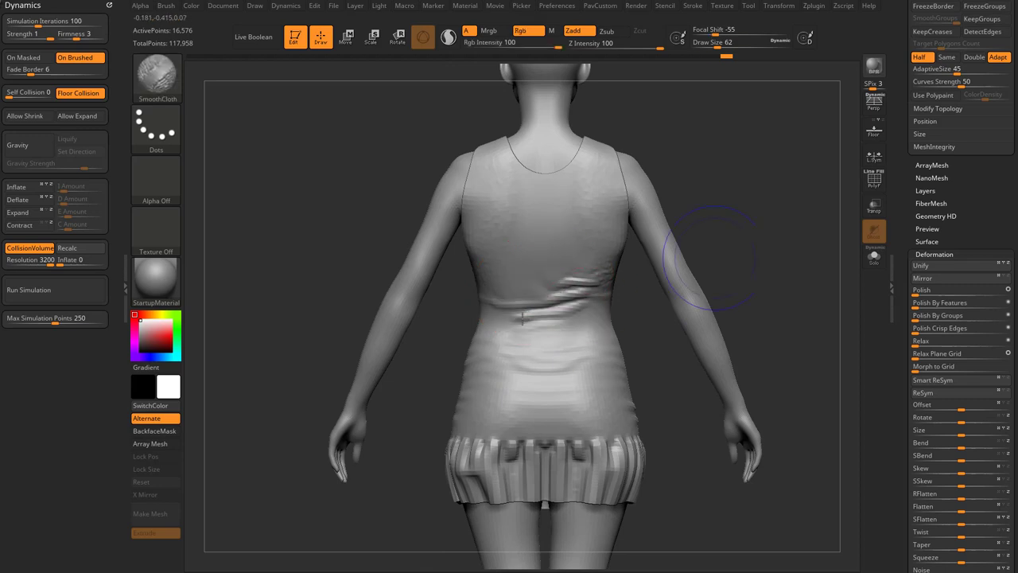
Soften the nudged folds around the dress's waist and hips with the SmoothCloth brush
left_click_drag(727, 255, 684, 263)
left_click_drag(497, 355, 532, 300, "shift")
left_click_drag(748, 318, 619, 332, "shift")
left_click_drag(516, 363, 485, 407, "shift")
Set the dress to subdivision level 1 and enable SmoothSubdiv in its dynamic subdivision
mouse_move(716, 271)
left_mouse_down("alt")
mouse_move(720, 298)
mouse_move(752, 300)
left_mouse_up("alt")
left_click_drag(906, 213, 902, 374)
left_click_drag(935, 250, 924, 264)
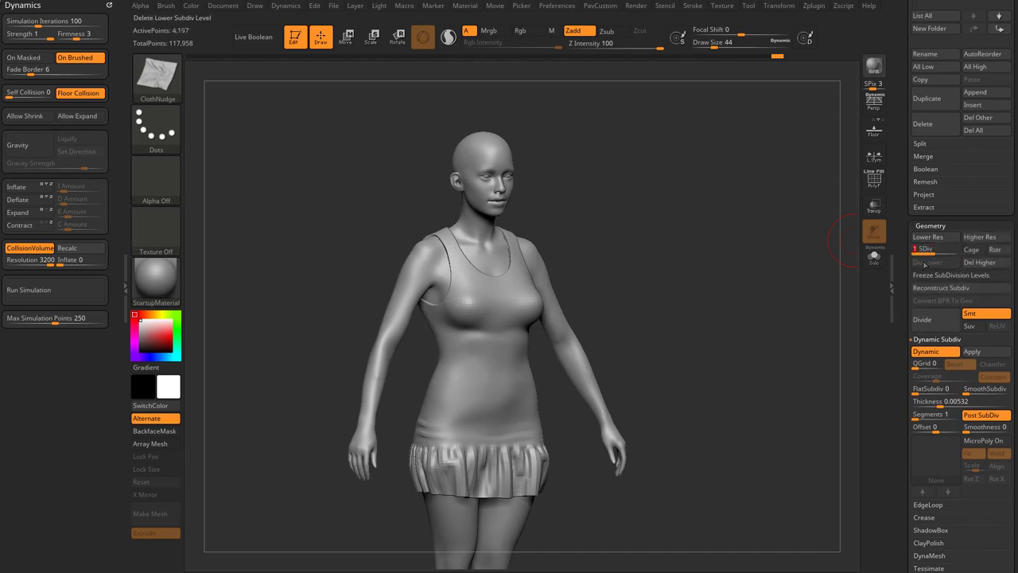
key("s")
left_click(786, 302)
left_click_drag(815, 300, 779, 302)
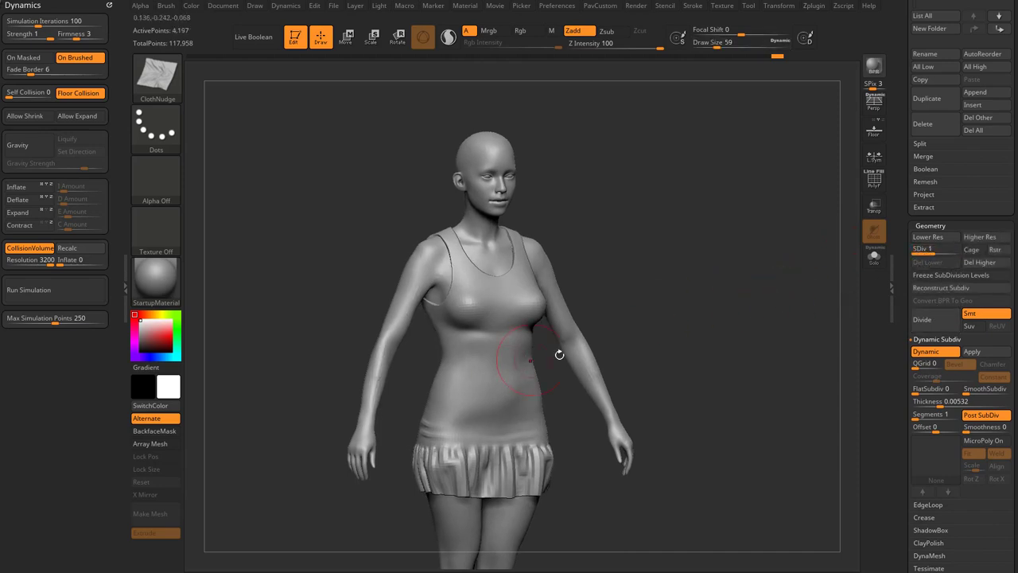
left_click(966, 388)
Nudge small folds into the dress's hip just above the ruffle with ClothNudge, raising it to subdivision level 3, and smooth them lightly
key("s")
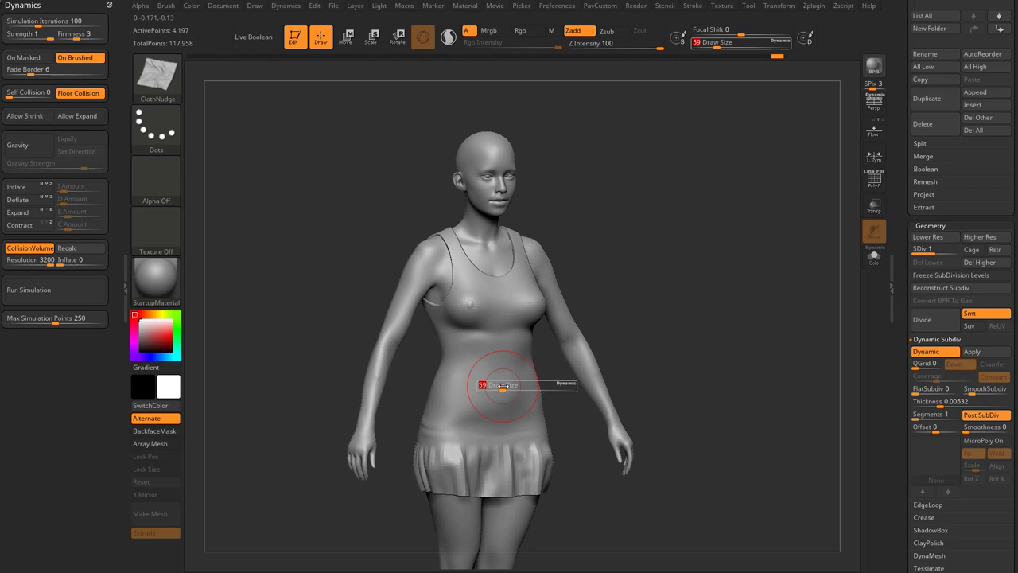
left_click(483, 385)
mouse_move(480, 406)
left_mouse_down()
mouse_move(481, 388)
mouse_move(557, 394)
left_mouse_up()
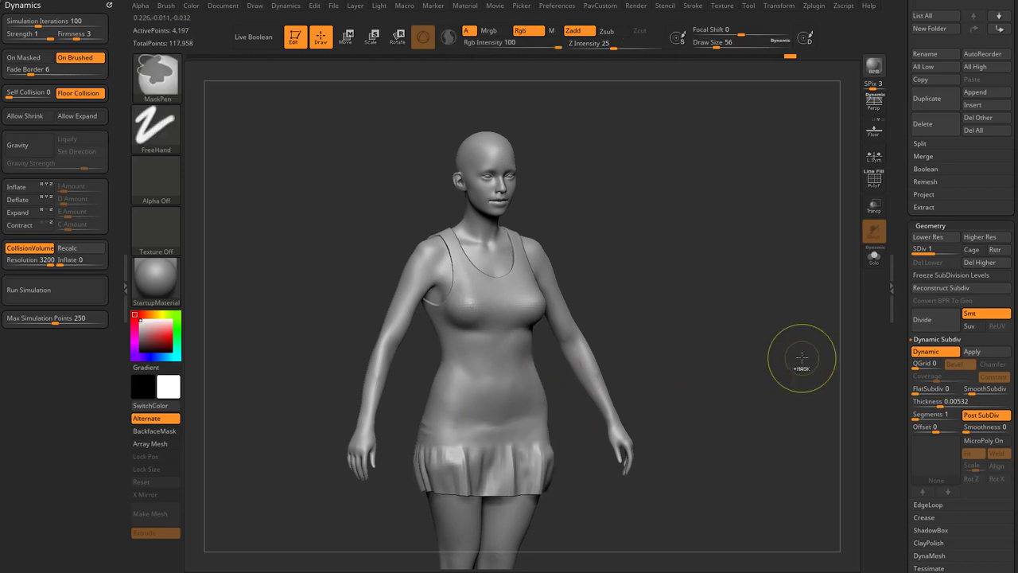
key("d")
mouse_move(463, 398)
left_mouse_down()
mouse_move(451, 415)
mouse_move(449, 391)
mouse_move(462, 421)
left_mouse_up()
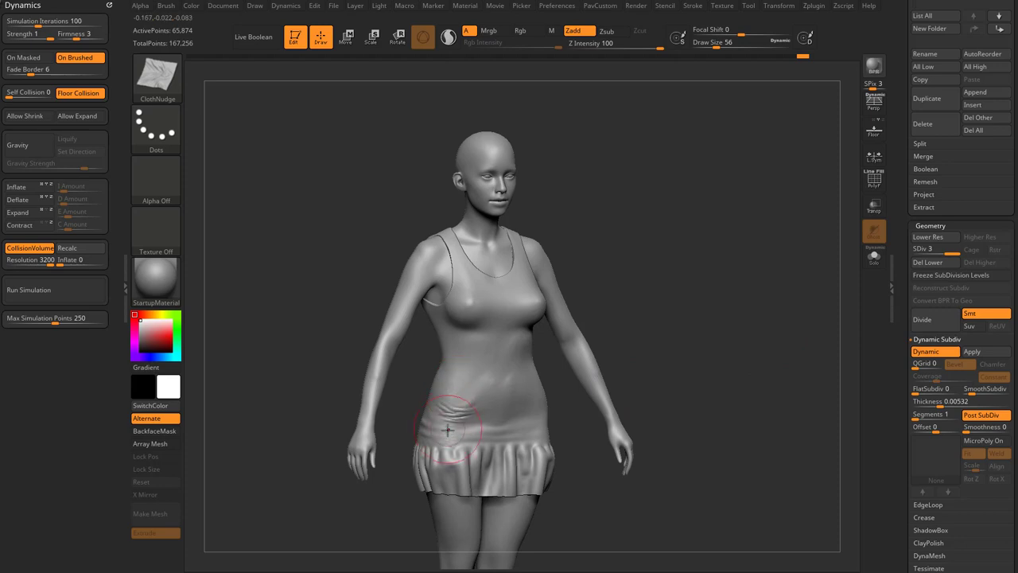
key("shift")
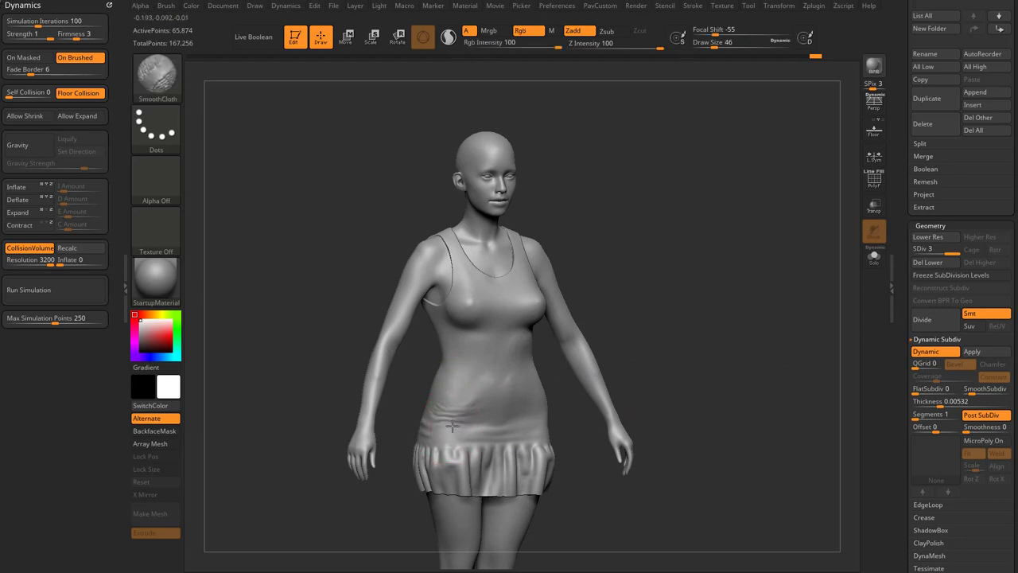
mouse_move(627, 348)
left_mouse_down("shift")
mouse_move(593, 352)
mouse_move(716, 314)
mouse_move(754, 326)
mouse_move(714, 328)
mouse_move(711, 308)
mouse_move(664, 339)
left_mouse_up("shift")
Switch to the Standard brush with a draw size of 31
key("b")
key("s")
key("t")
key("s")
left_click_drag(660, 342, 685, 337)
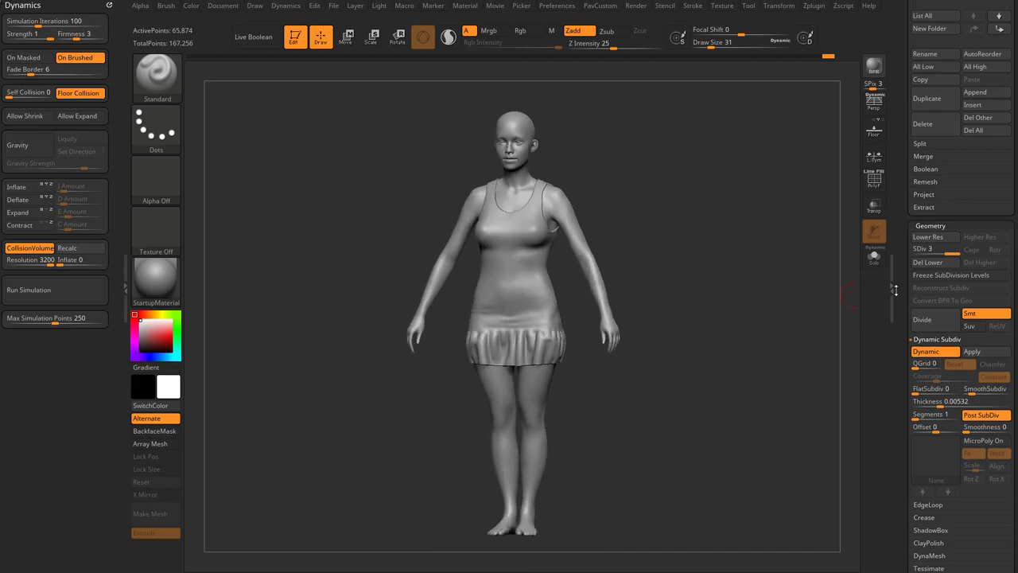
Append Plane3D_1 as a new subtool and make the plane the active subtool
left_click_drag(899, 291, 898, 475)
scroll(931, 283, "down", 5)
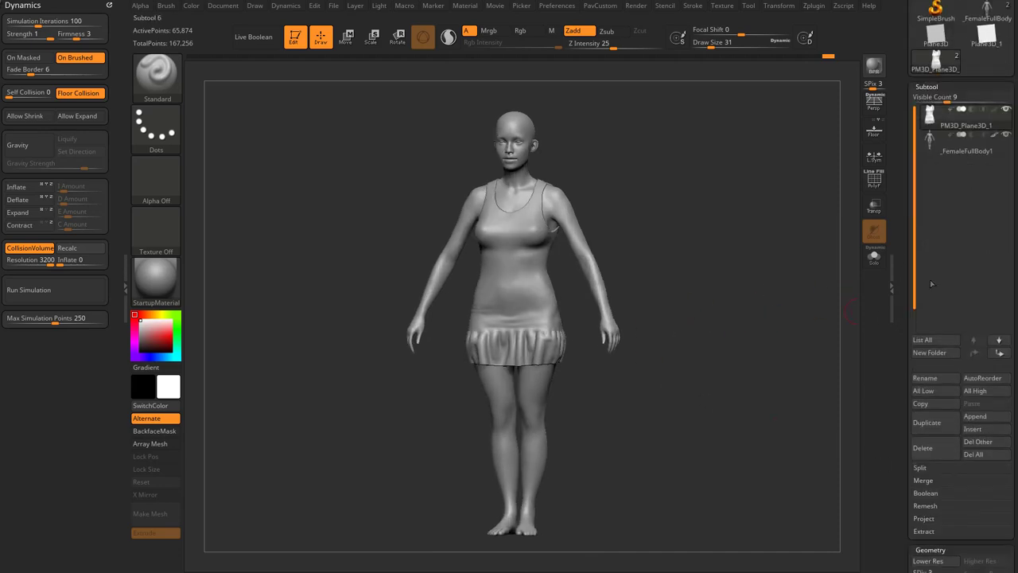
left_click(978, 418)
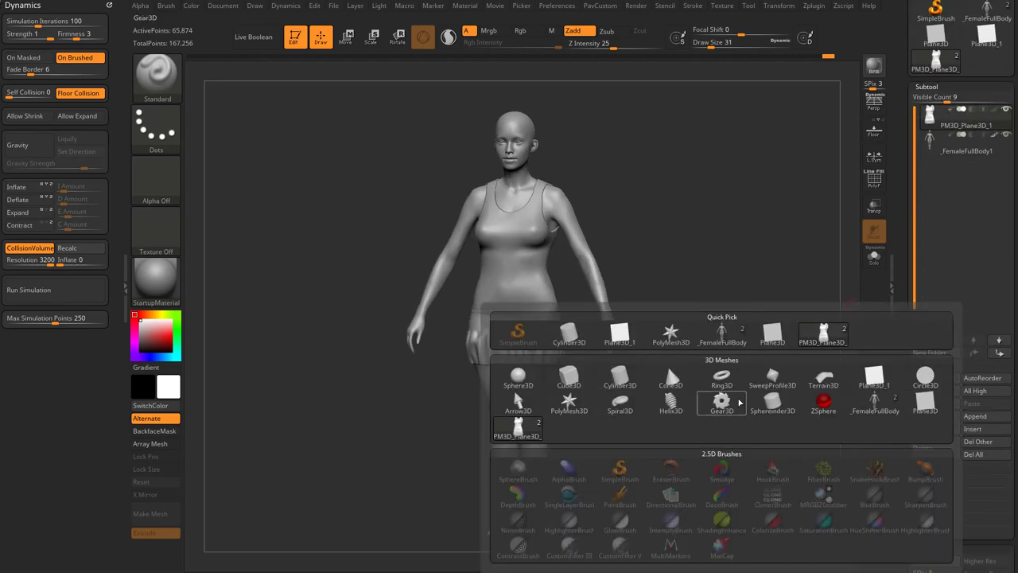
left_click(873, 377)
left_click(682, 262, "alt")
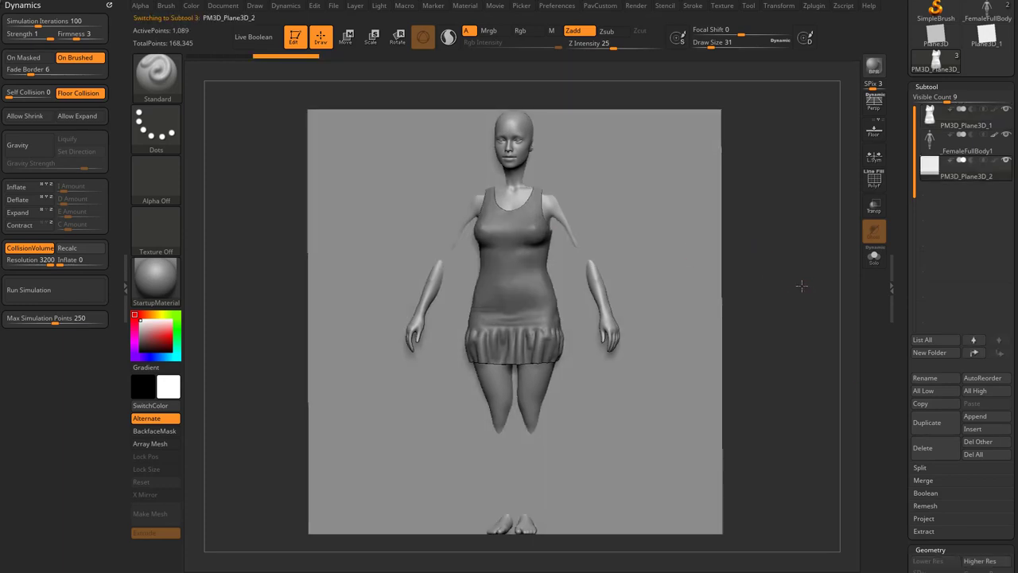
Replace TransposeCloth with the Transpose brush and move the plane about 0.333 along Z, in front of the figure
left_click_drag(800, 287, 625, 298, "alt")
left_click(872, 186)
key("w")
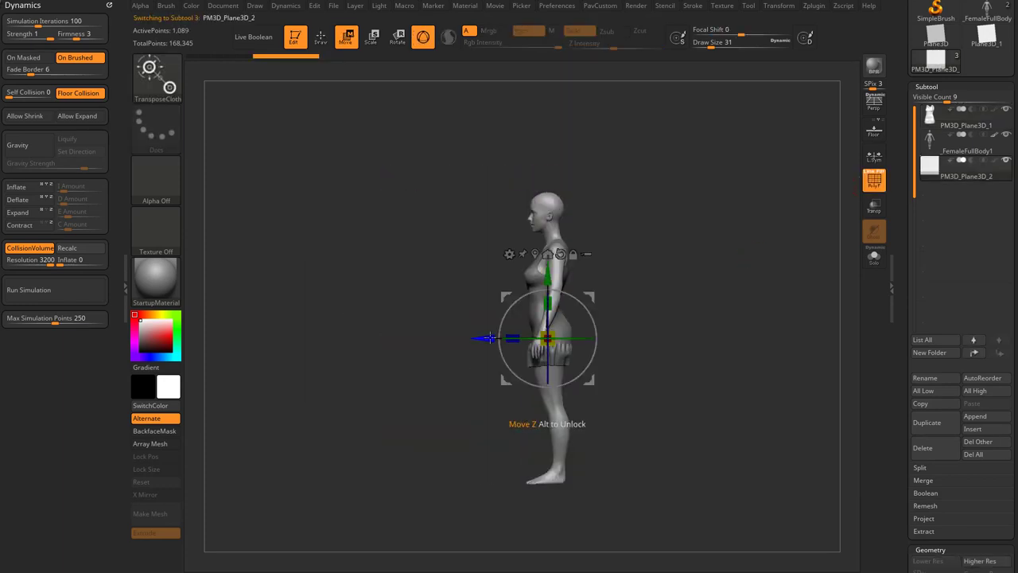
left_click_drag(486, 338, 457, 338)
key("ctrl+z")
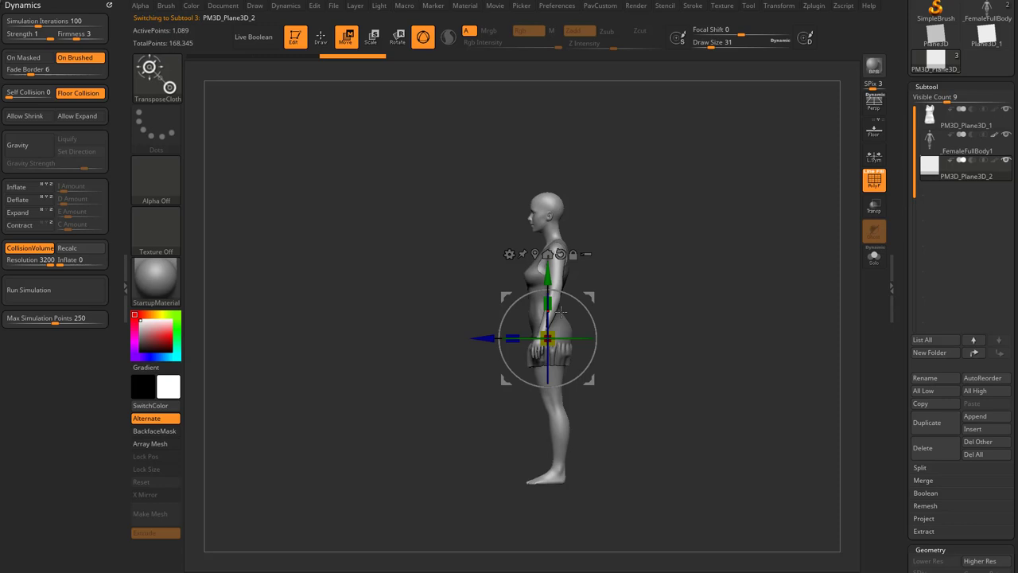
key("b")
key("t")
key("r")
left_click_drag(483, 340, 435, 341)
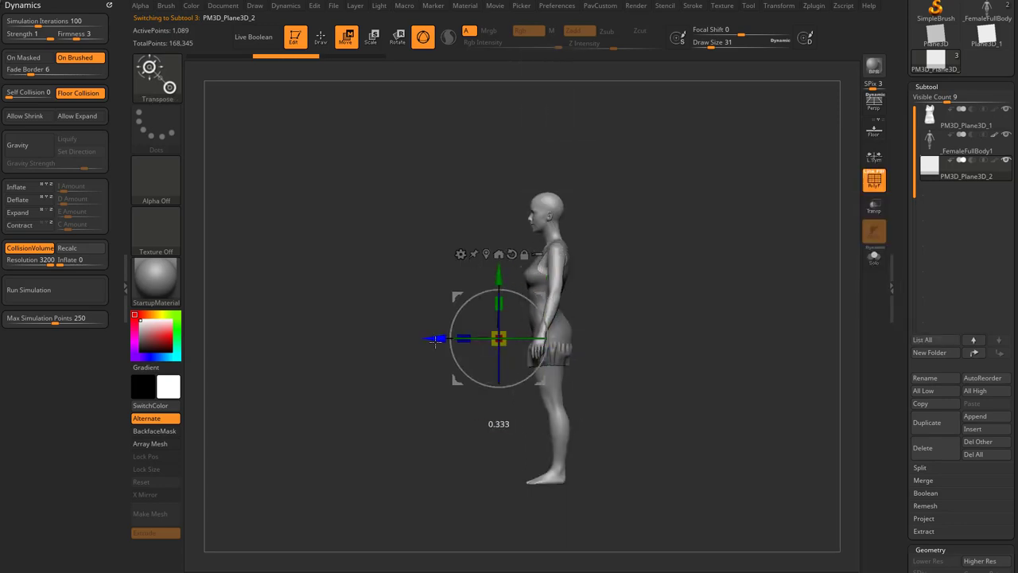
key("q")
Turn on transparency and slice the plane with SliceCurve along one side of the dress silhouette and straight across at thigh height
mouse_move(763, 217)
left_mouse_down("shift")
mouse_move(807, 220)
mouse_move(813, 233)
left_mouse_up("shift")
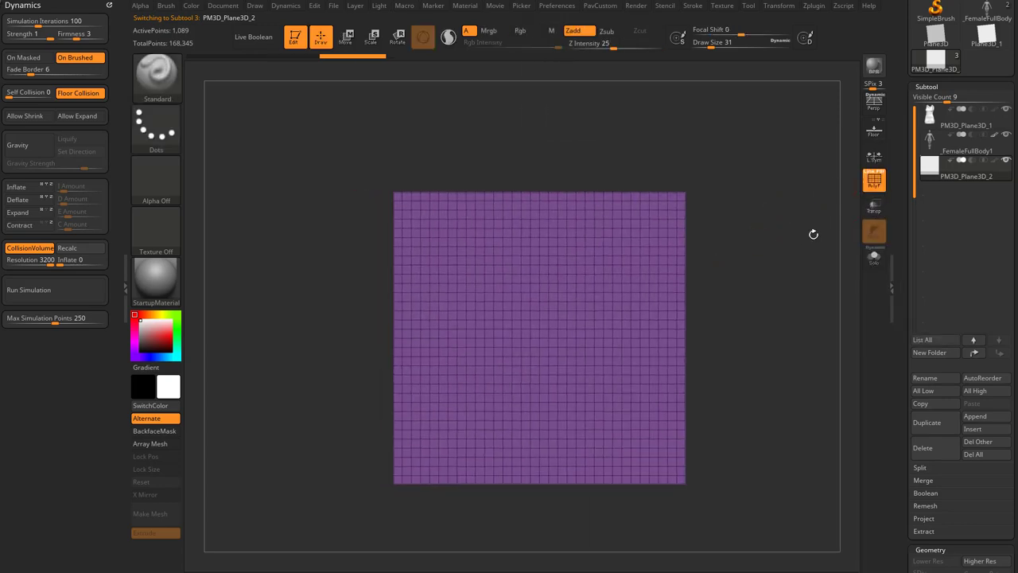
left_click(872, 207)
left_click_drag(761, 269, 778, 266, "alt")
left_click_drag(825, 223, 808, 225, "alt")
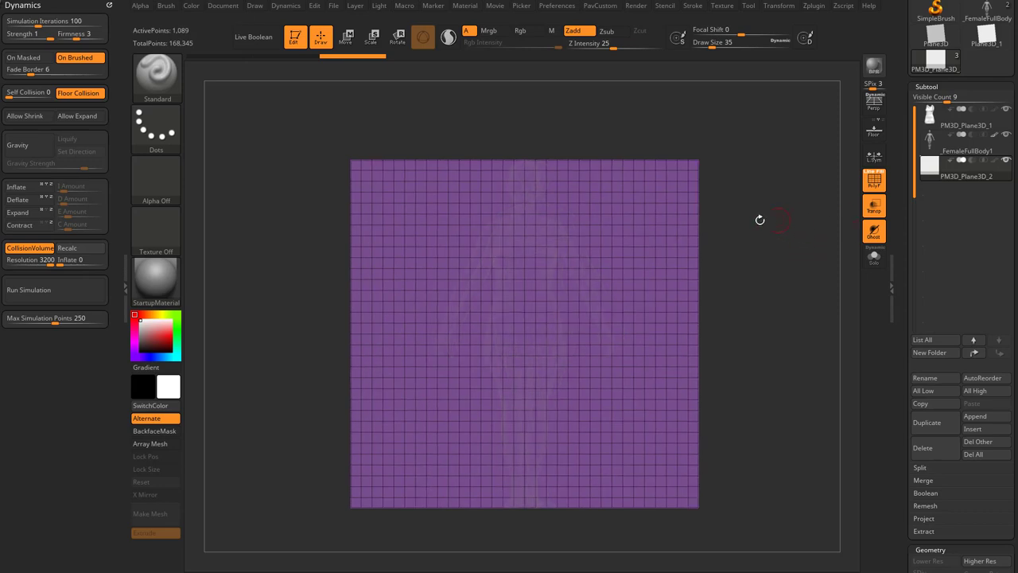
key("ctrl+shift+b")
mouse_move(484, 529)
left_mouse_down("ctrl+shift")
mouse_move(486, 291)
mouse_move(487, 303)
left_mouse_up("ctrl+shift")
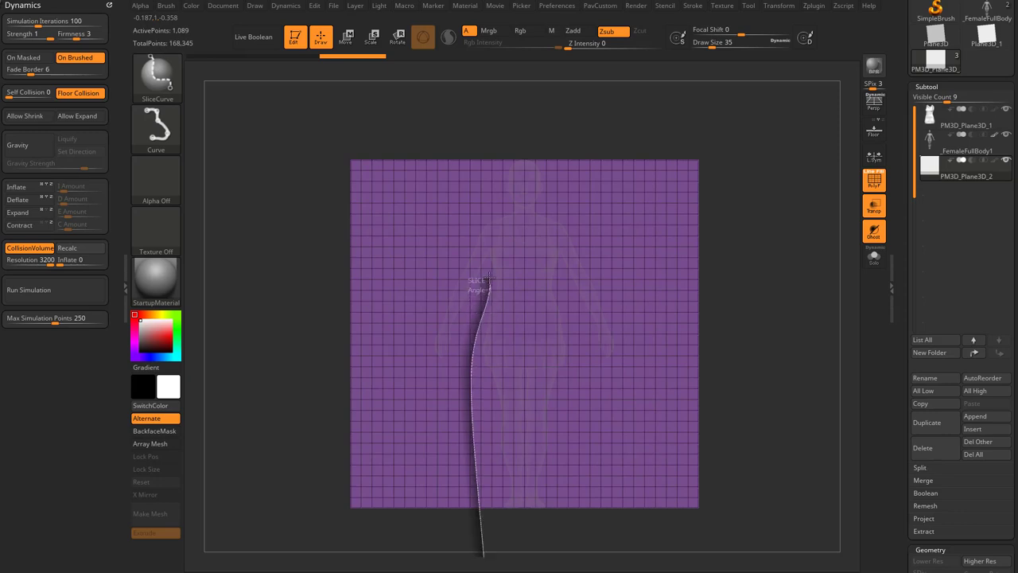
left_click_drag(496, 191, 494, 137, "ctrl+shift")
left_click_drag(791, 375, 288, 363, "ctrl+shift")
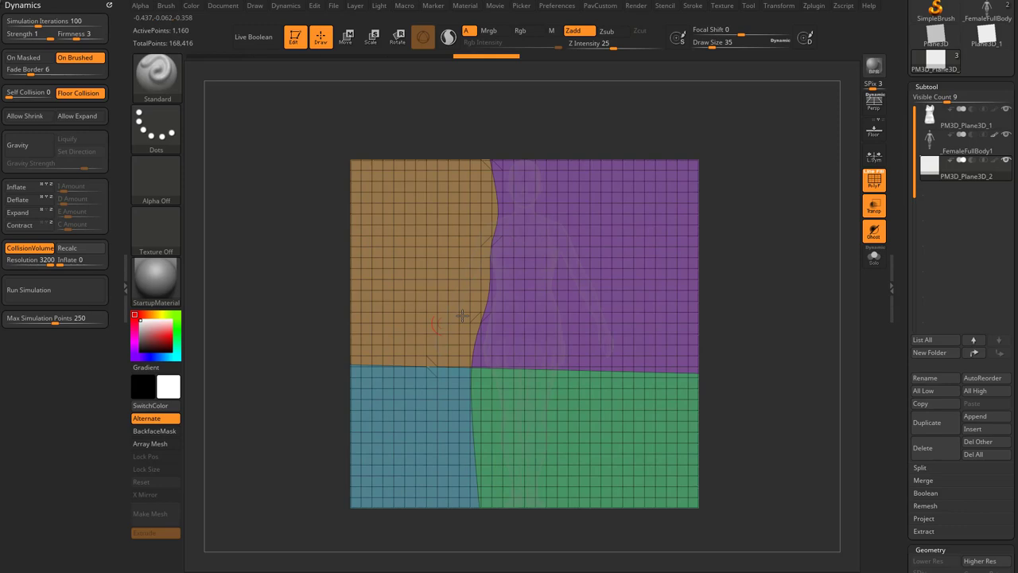
Mirror and weld the sliced plane, isolate its central dress-shaped polygroup and delete the hidden geometry
key("space")
left_click(748, 209)
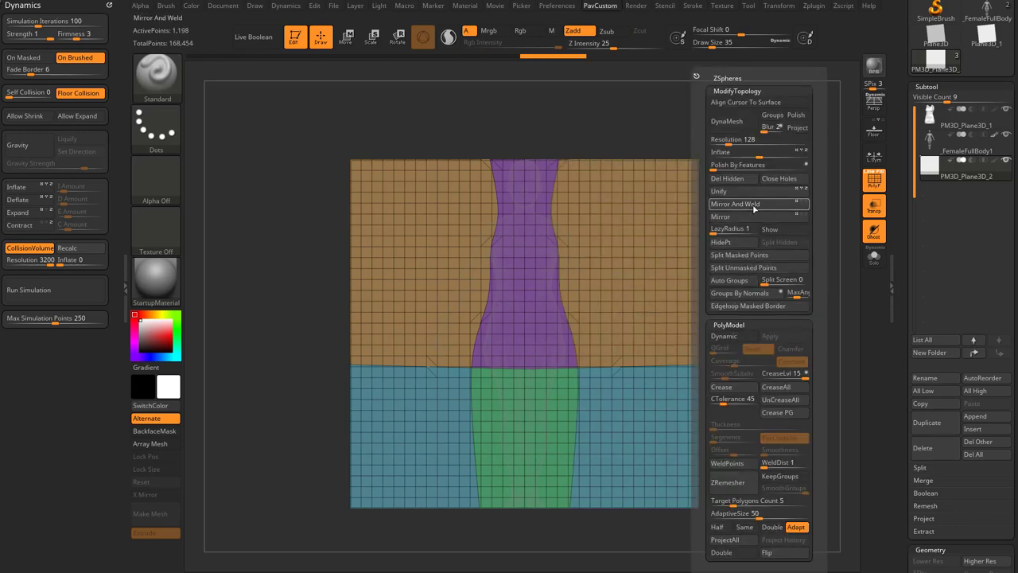
left_click(549, 299, "ctrl+shift")
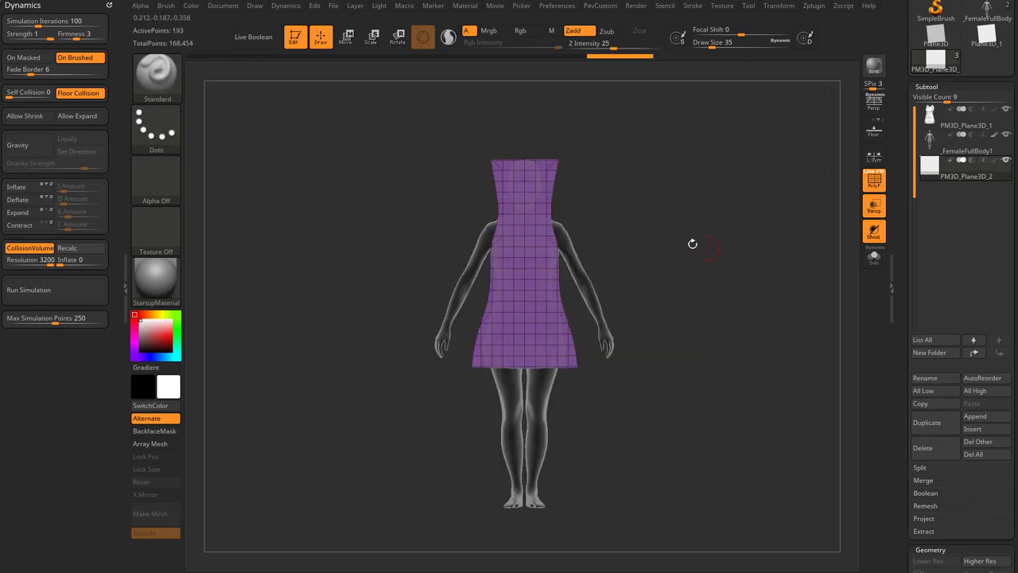
key("space")
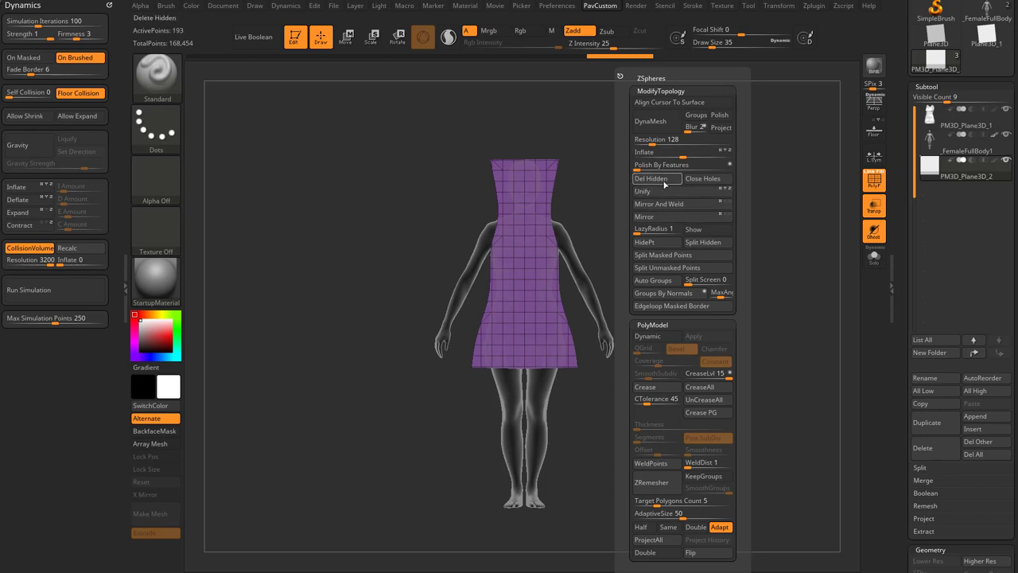
left_click(657, 178)
Slice a curved neckline through the top of the dress panel and delete the part above it
mouse_move(467, 189)
left_mouse_down("ctrl+shift")
mouse_move(490, 212)
mouse_move(563, 225)
mouse_move(566, 208)
left_mouse_up("ctrl+shift")
left_click(532, 248, "ctrl+shift")
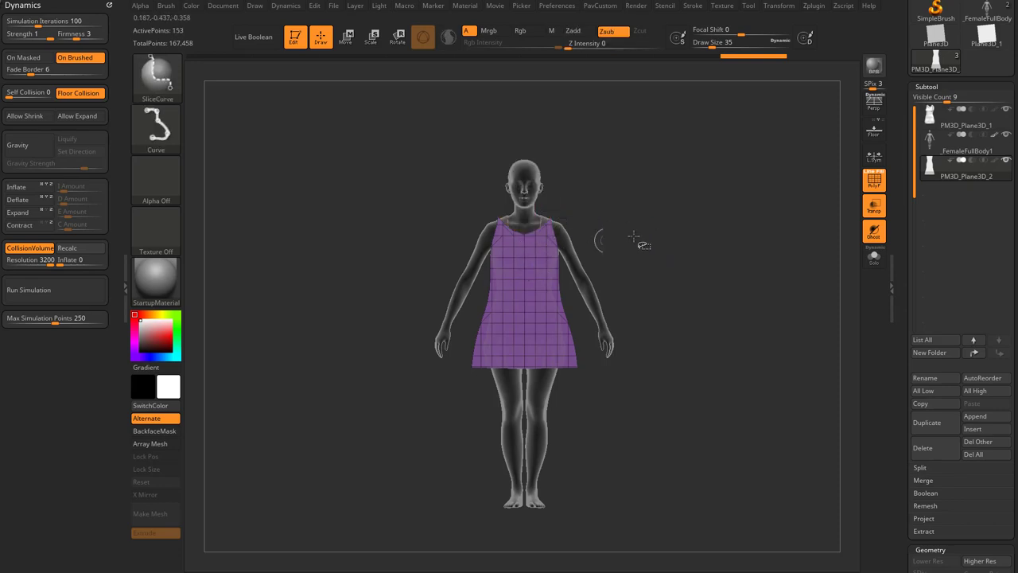
key("space")
left_click(714, 179)
Move the dress panel along Z closer to the figure's front, and turn off transparency and the polyframe display
left_click_drag(710, 210, 765, 234, "alt")
left_click_drag(765, 235, 698, 238, "alt")
key("w")
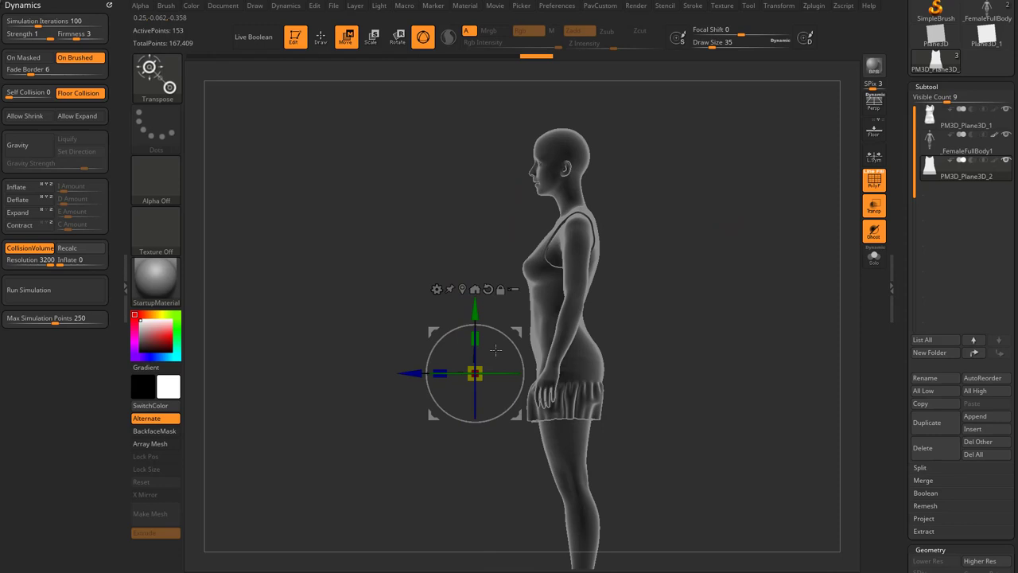
left_click_drag(418, 375, 454, 376)
key("q")
mouse_move(698, 254)
left_mouse_down()
mouse_move(753, 263)
mouse_move(757, 285)
left_mouse_up()
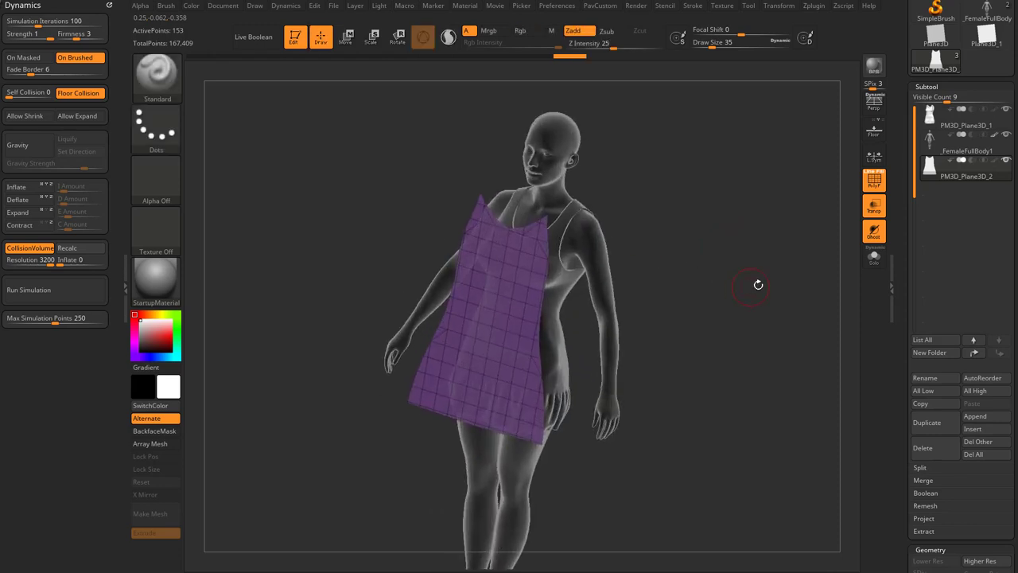
left_click(875, 183)
left_click(874, 206)
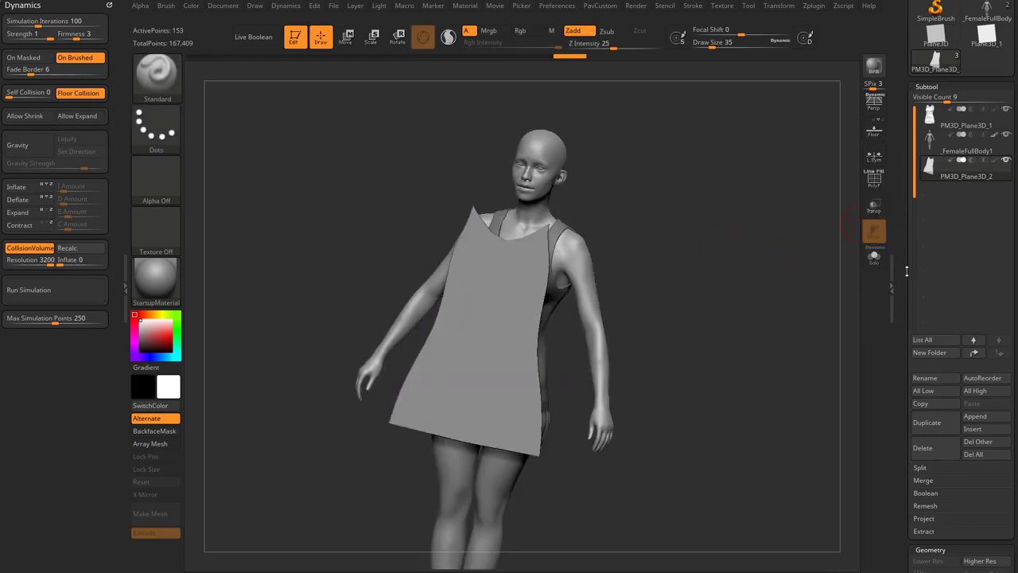
Extract a thick shell from the dress panel with S Smt 0, Thick 0.0995 and Double enabled, and accept it as a new subtool
scroll(907, 211, "down", 3)
scroll(907, 211, "down", 5)
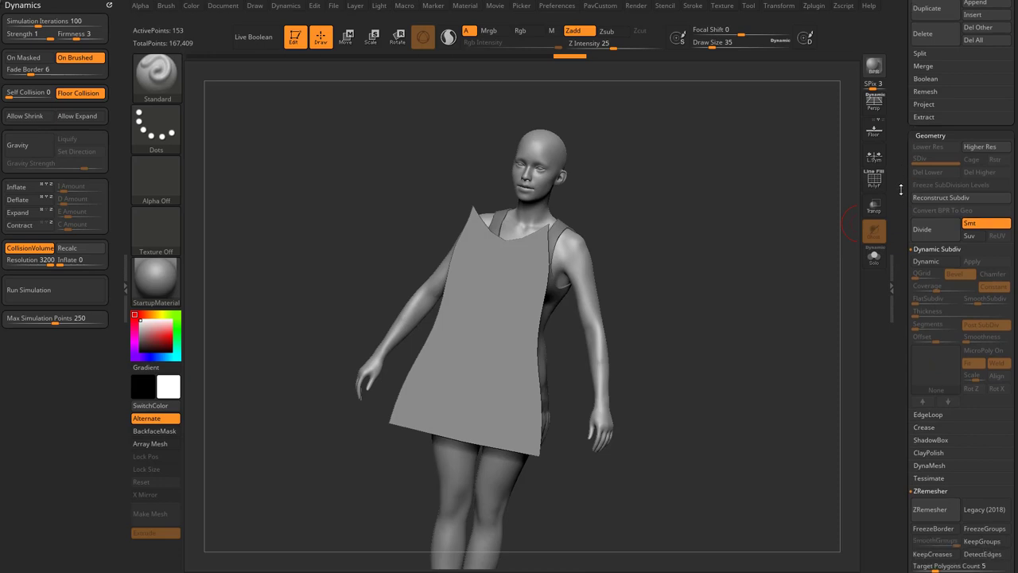
scroll(897, 243, "up", 2)
left_click(921, 234)
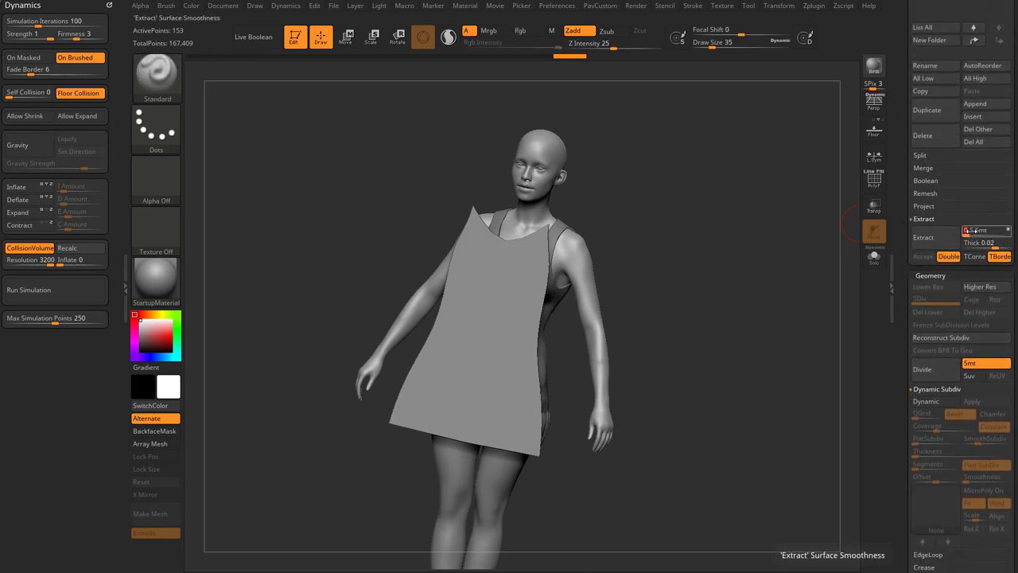
left_click_drag(979, 242, 983, 243)
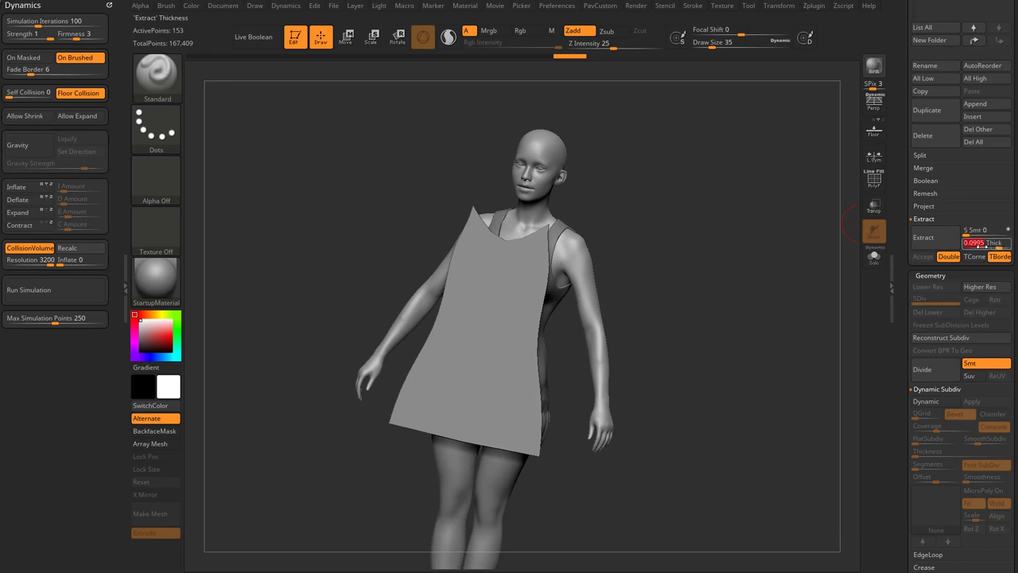
left_click(935, 239)
left_click(863, 265)
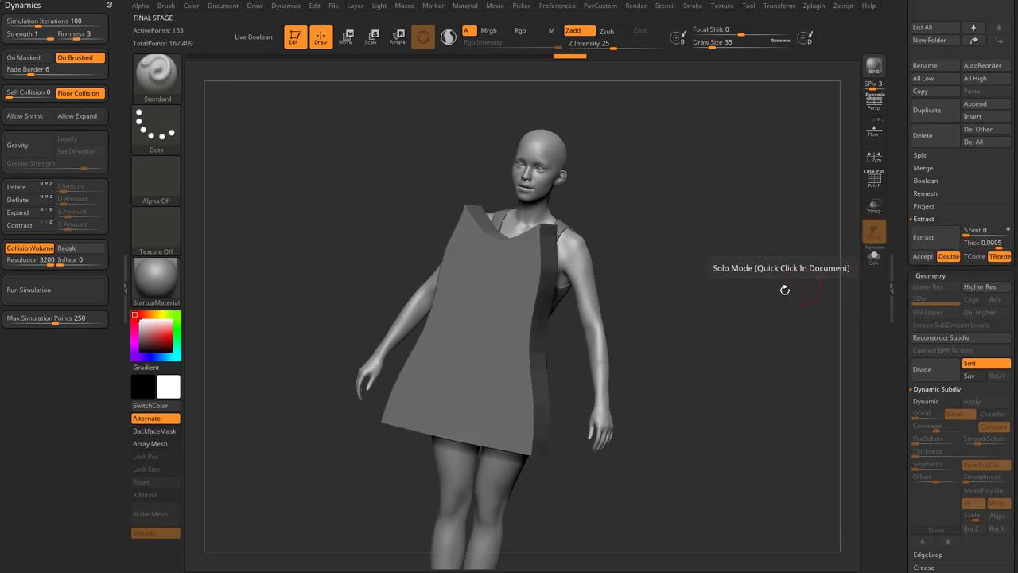
left_click_drag(738, 303, 759, 328)
left_click(931, 243)
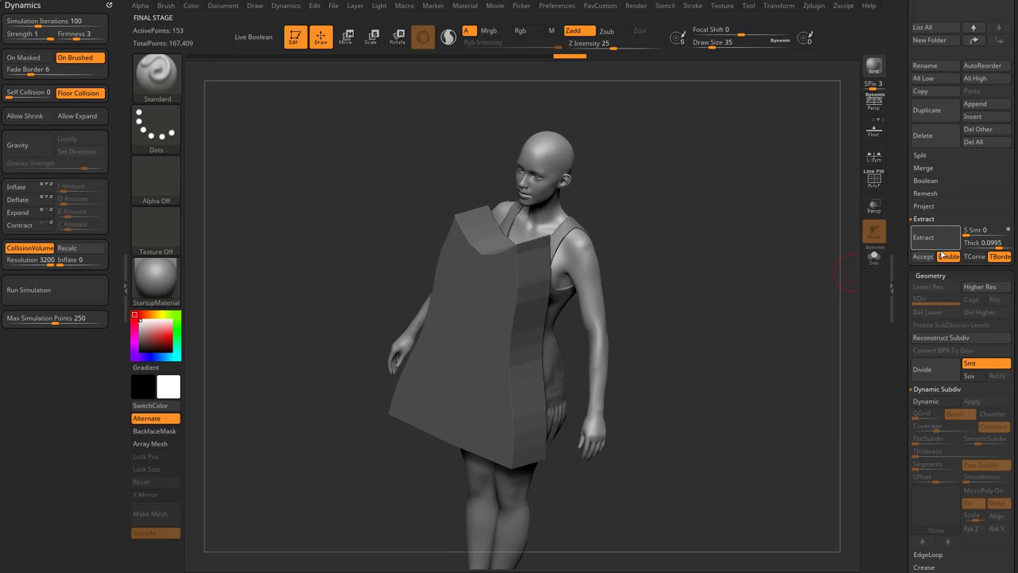
left_click_drag(901, 261, 898, 332)
left_click(922, 330)
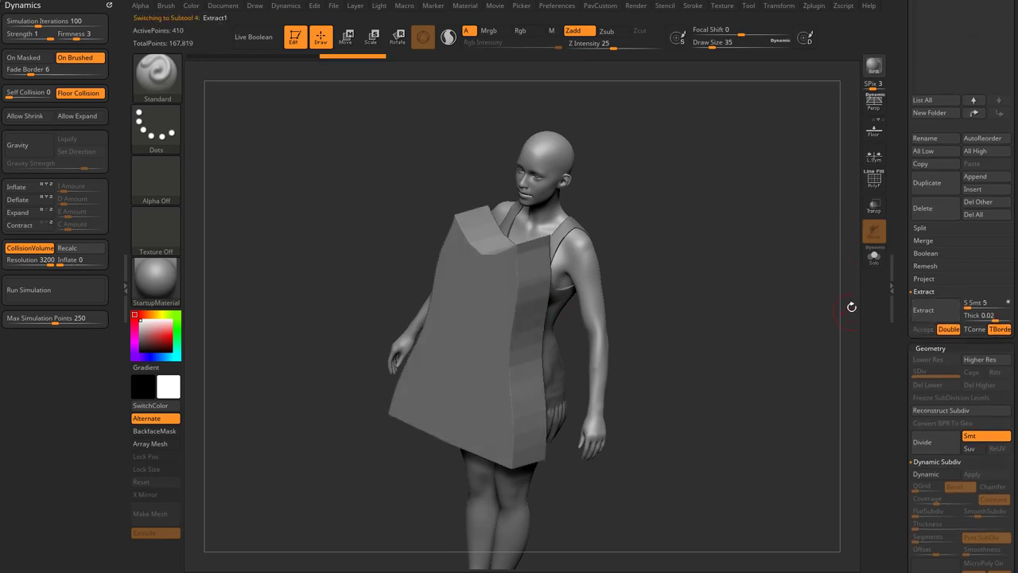
Show the polyframe, center the gizmo on the extracted shell and move it back along Z until it surrounds the figure's torso
left_click(874, 180)
left_click_drag(796, 280, 778, 263)
key("w")
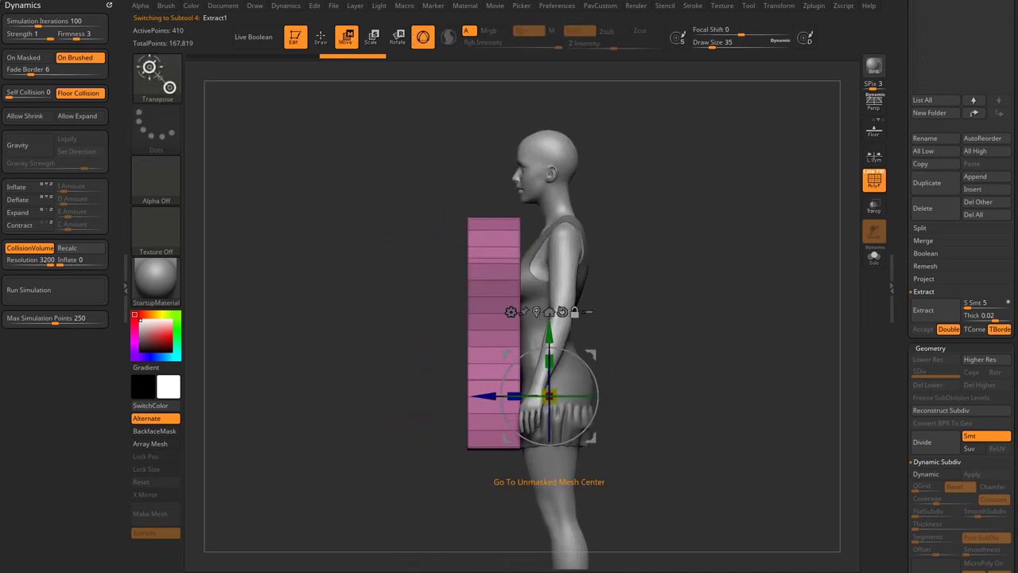
left_click(491, 334)
mouse_move(420, 334)
left_mouse_down()
mouse_move(517, 334)
mouse_move(425, 336)
mouse_move(750, 271)
mouse_move(723, 268)
mouse_move(718, 275)
mouse_move(753, 300)
left_mouse_up()
key("q")
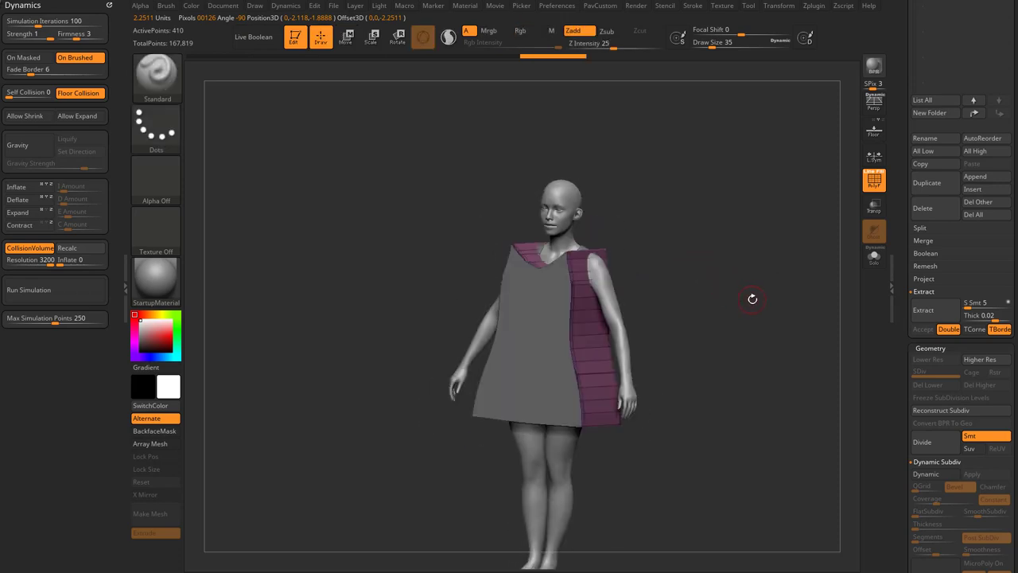